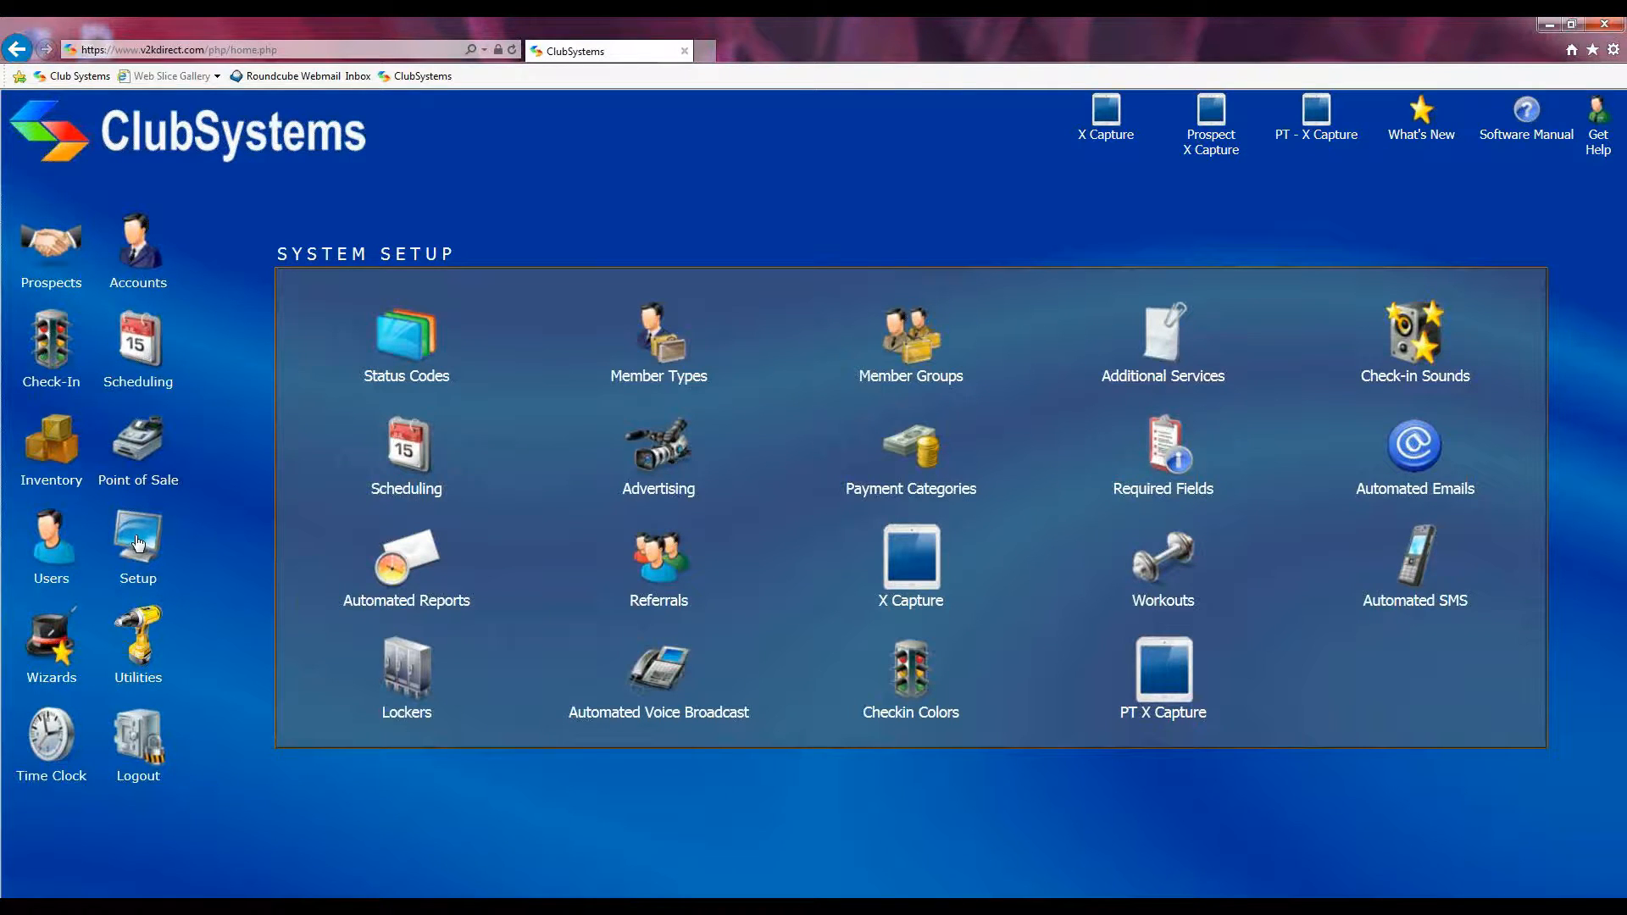
Review the account status codes and the new code form's code and description fields, cancel the form and return to System Setup
{"action": "left_click", "coordinate": [417, 329]}
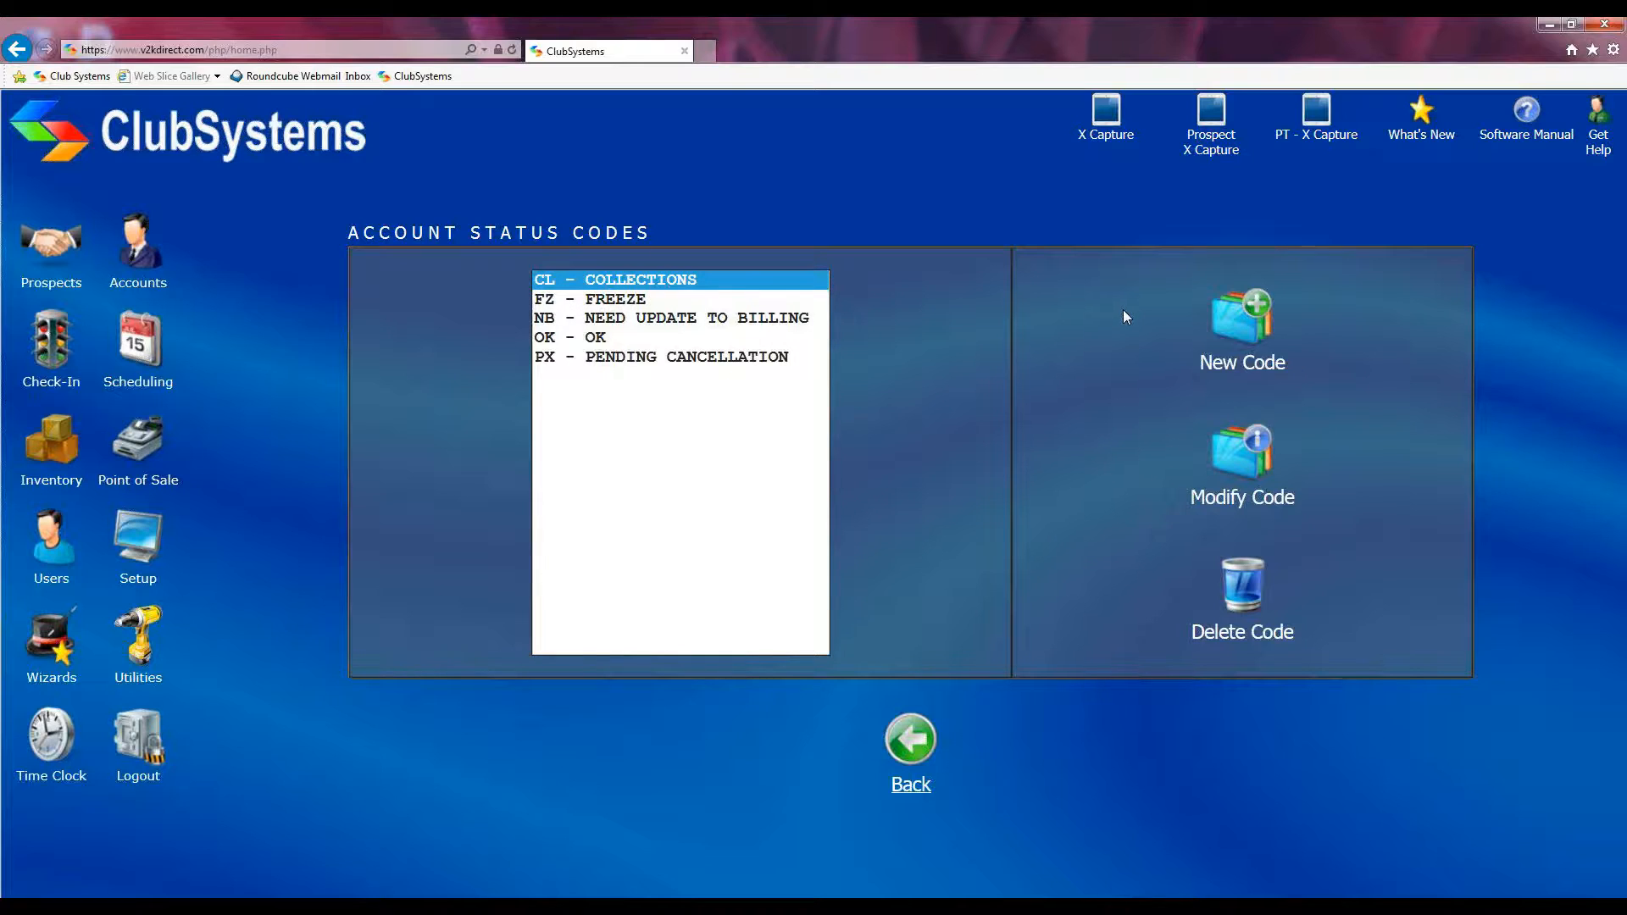
{"action": "left_click", "coordinate": [1236, 323]}
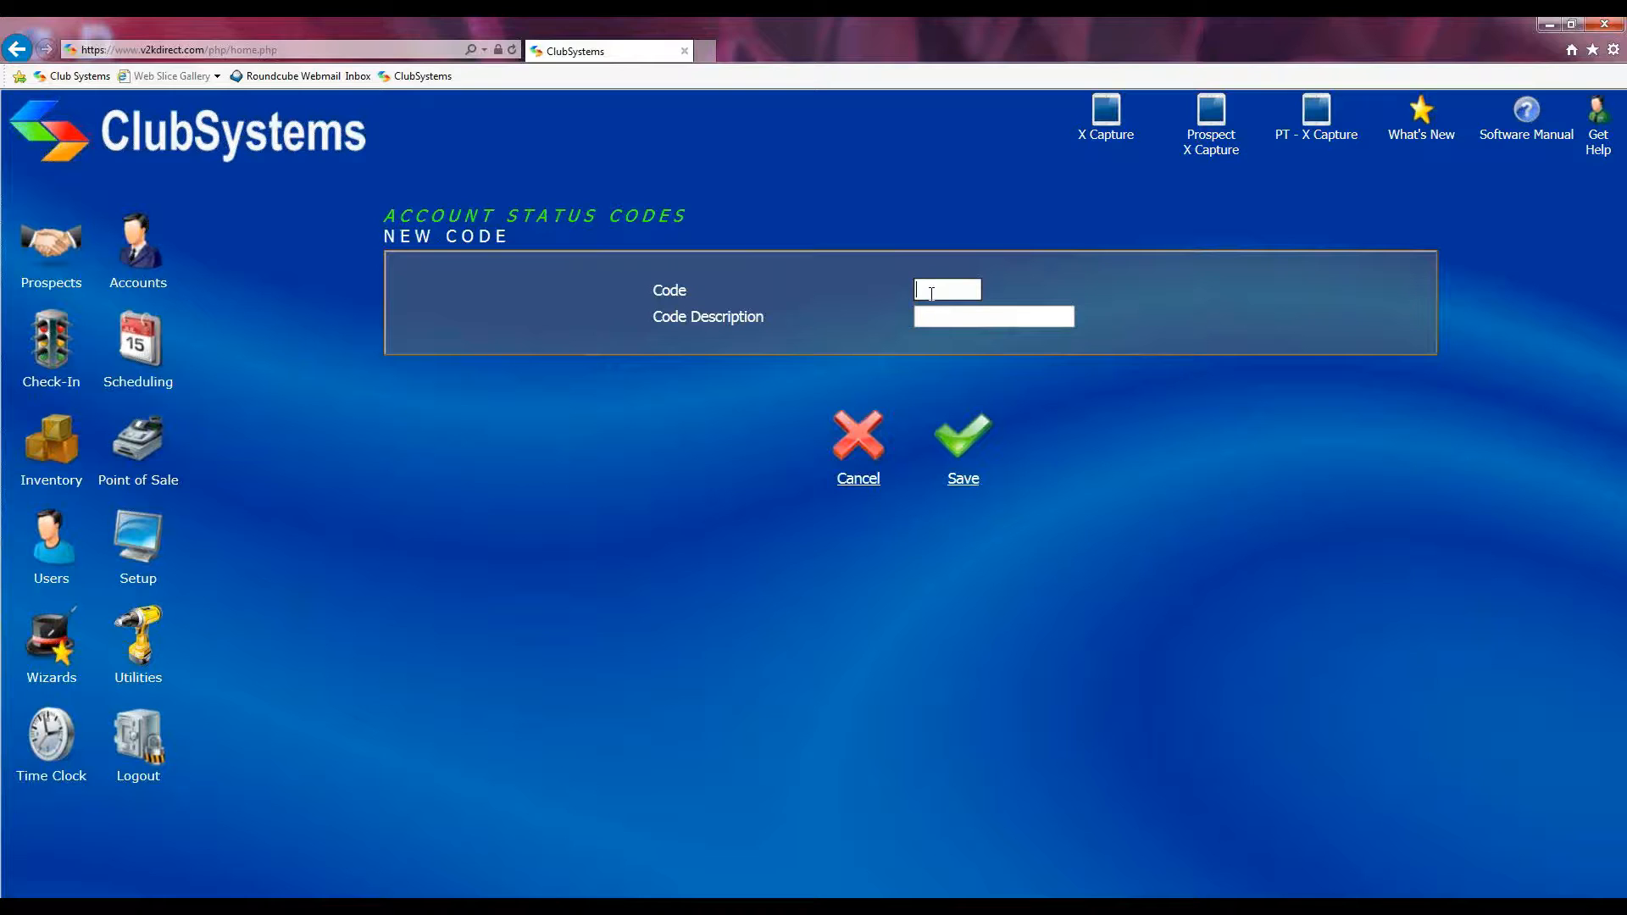
{"action": "left_click", "coordinate": [935, 318]}
{"action": "left_click", "coordinate": [853, 462]}
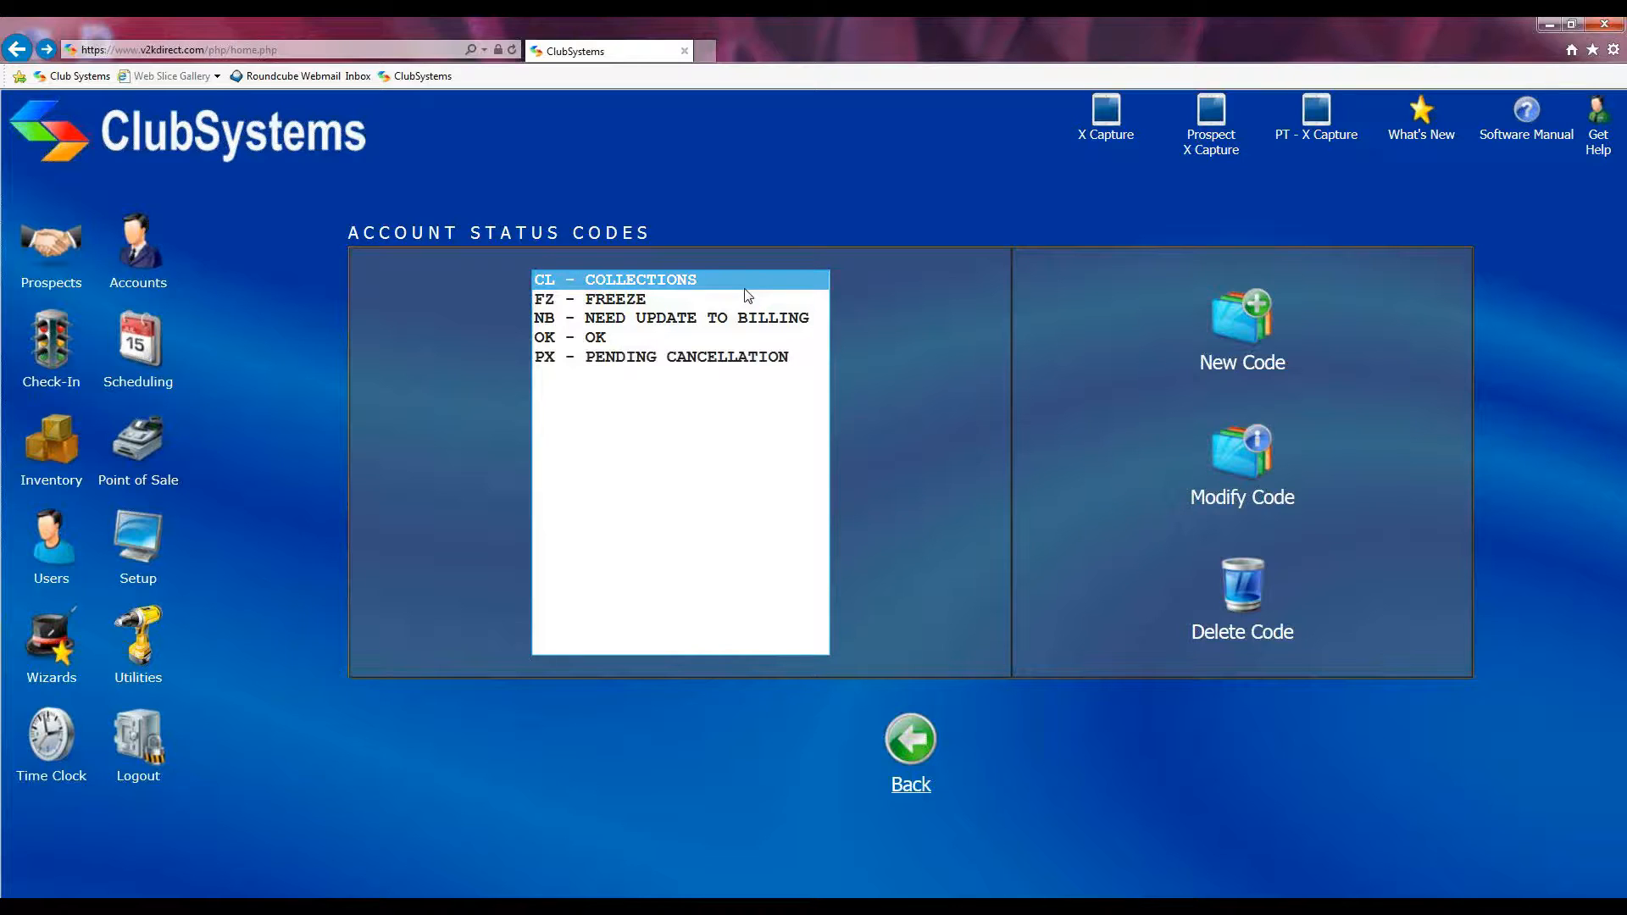
{"action": "left_click", "coordinate": [911, 765]}
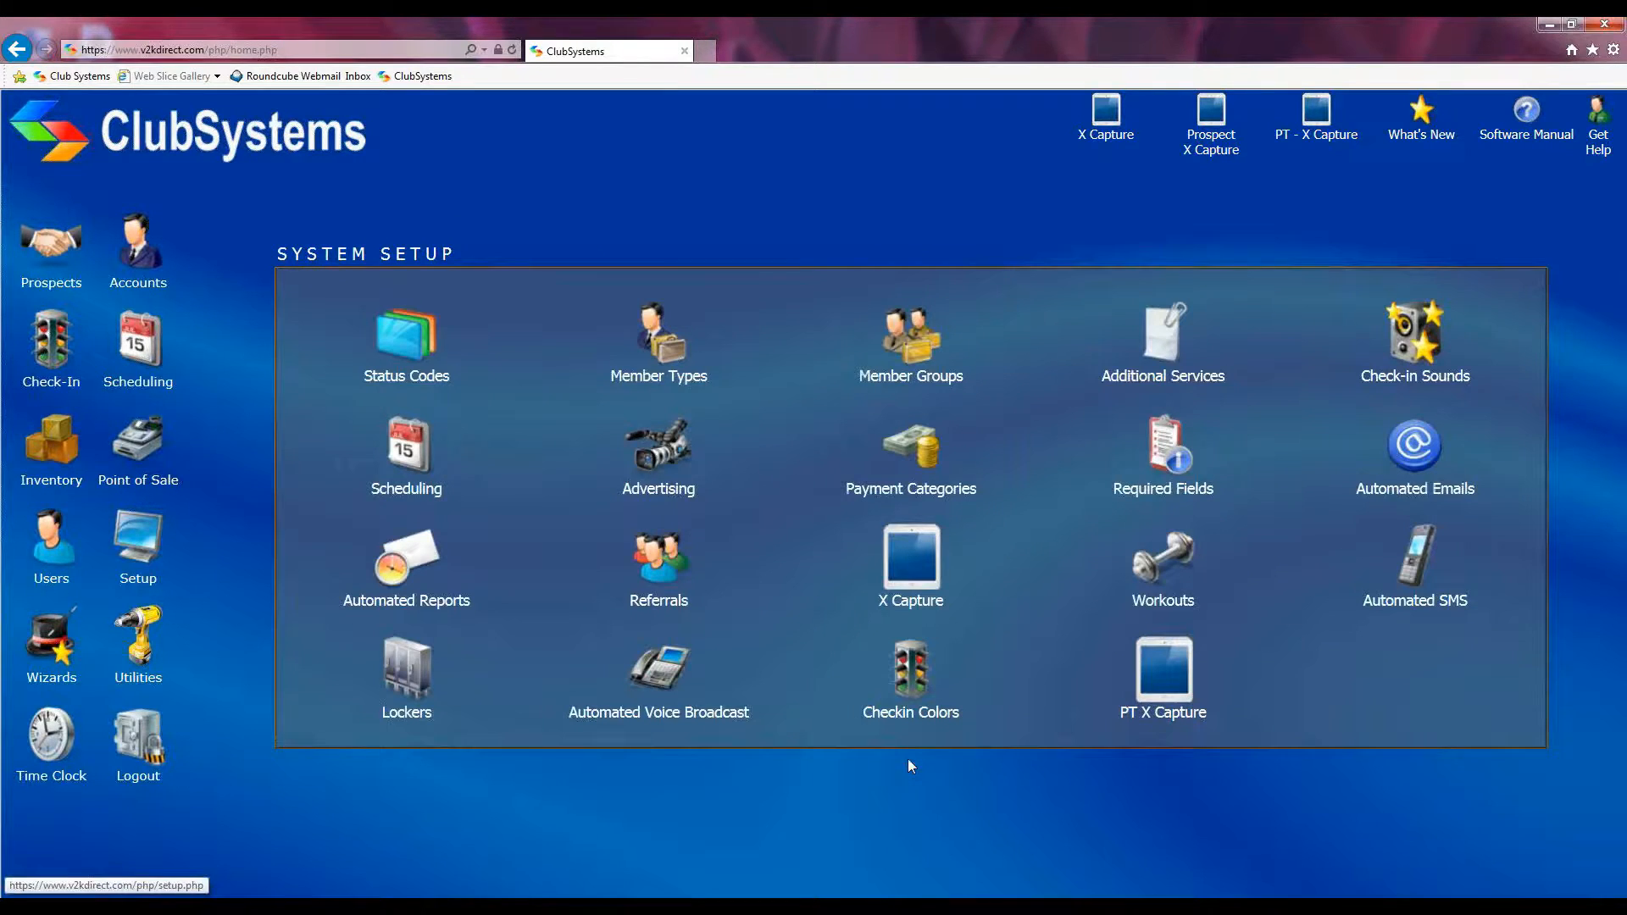
Start a new member type and examine its type, description and dues/date schedule sections
{"action": "left_click", "coordinate": [653, 343]}
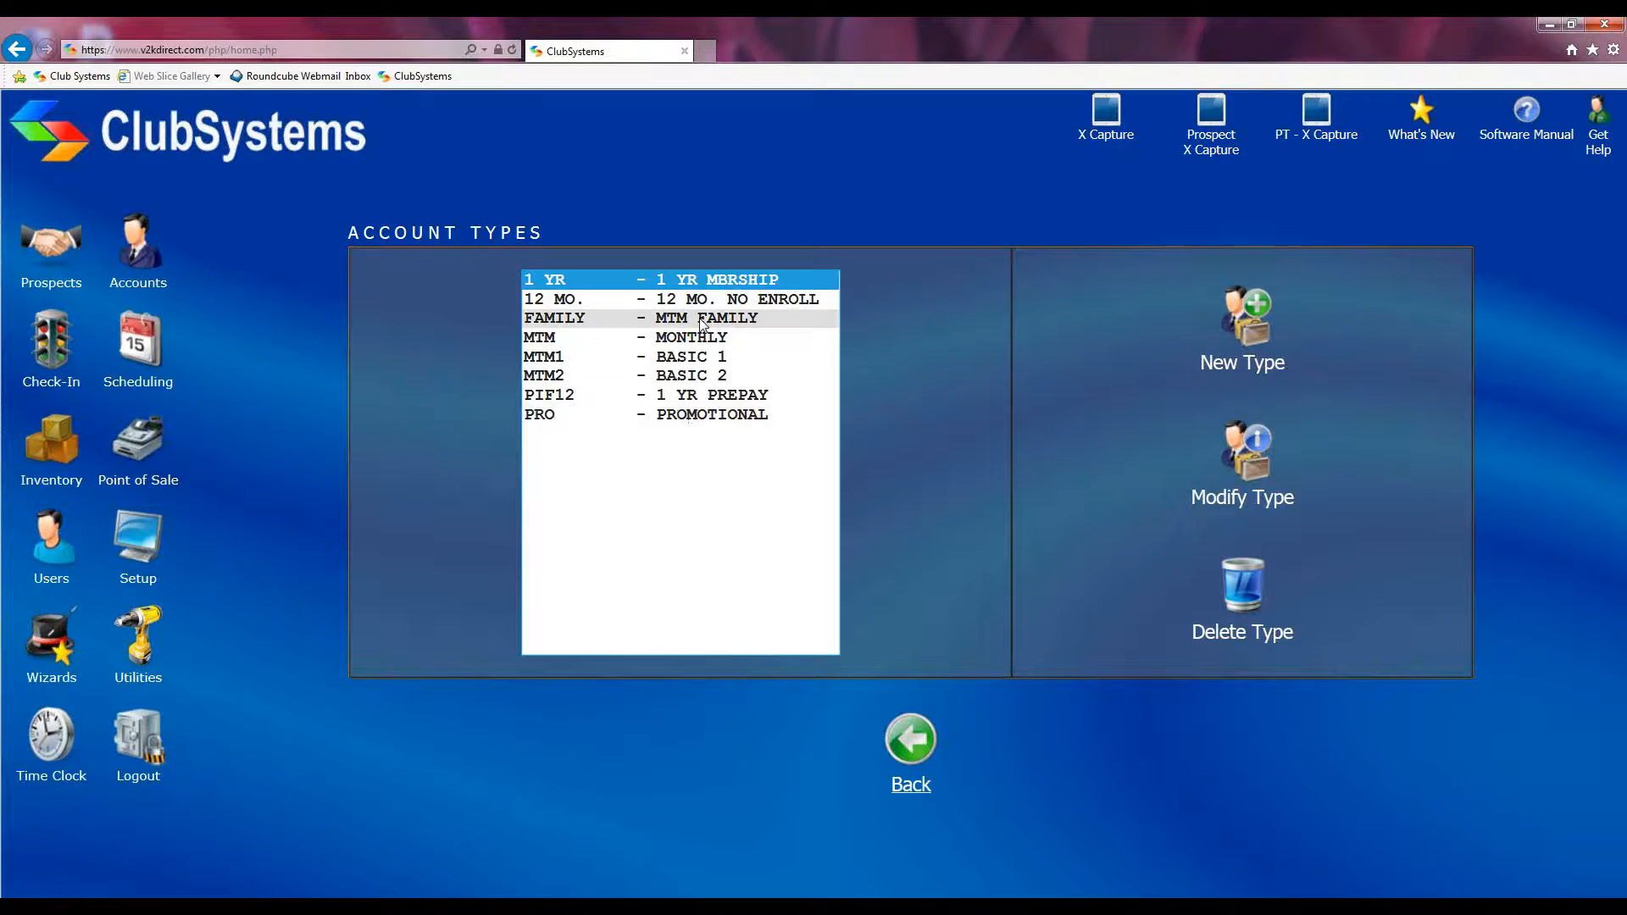
{"action": "left_click", "coordinate": [1258, 332]}
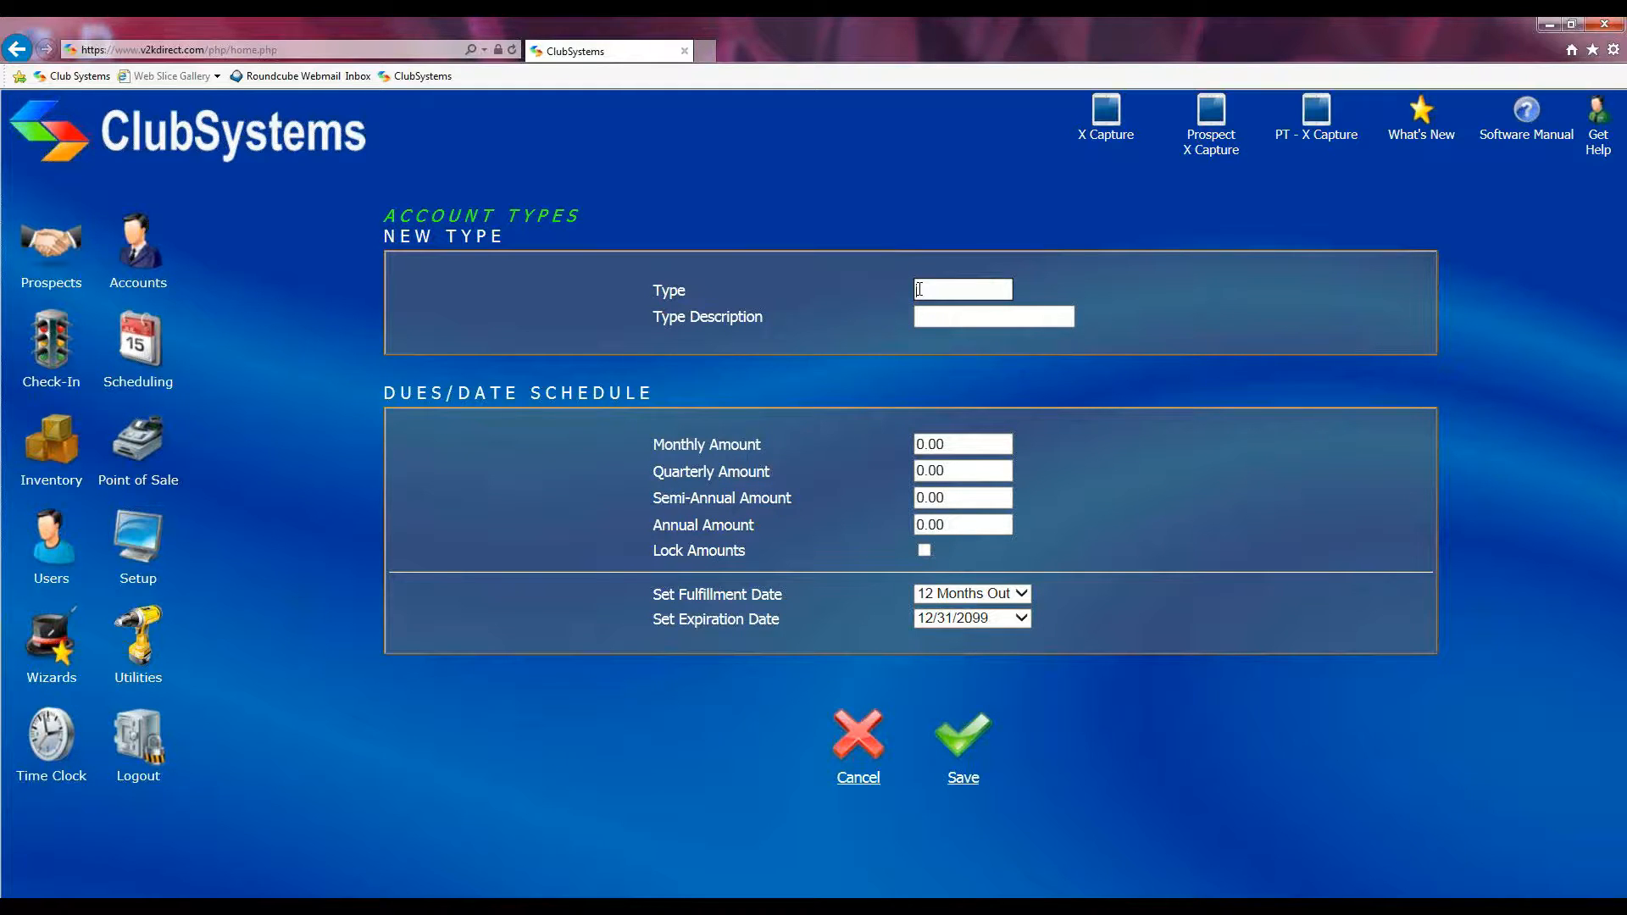
{"action": "left_click", "coordinate": [929, 318]}
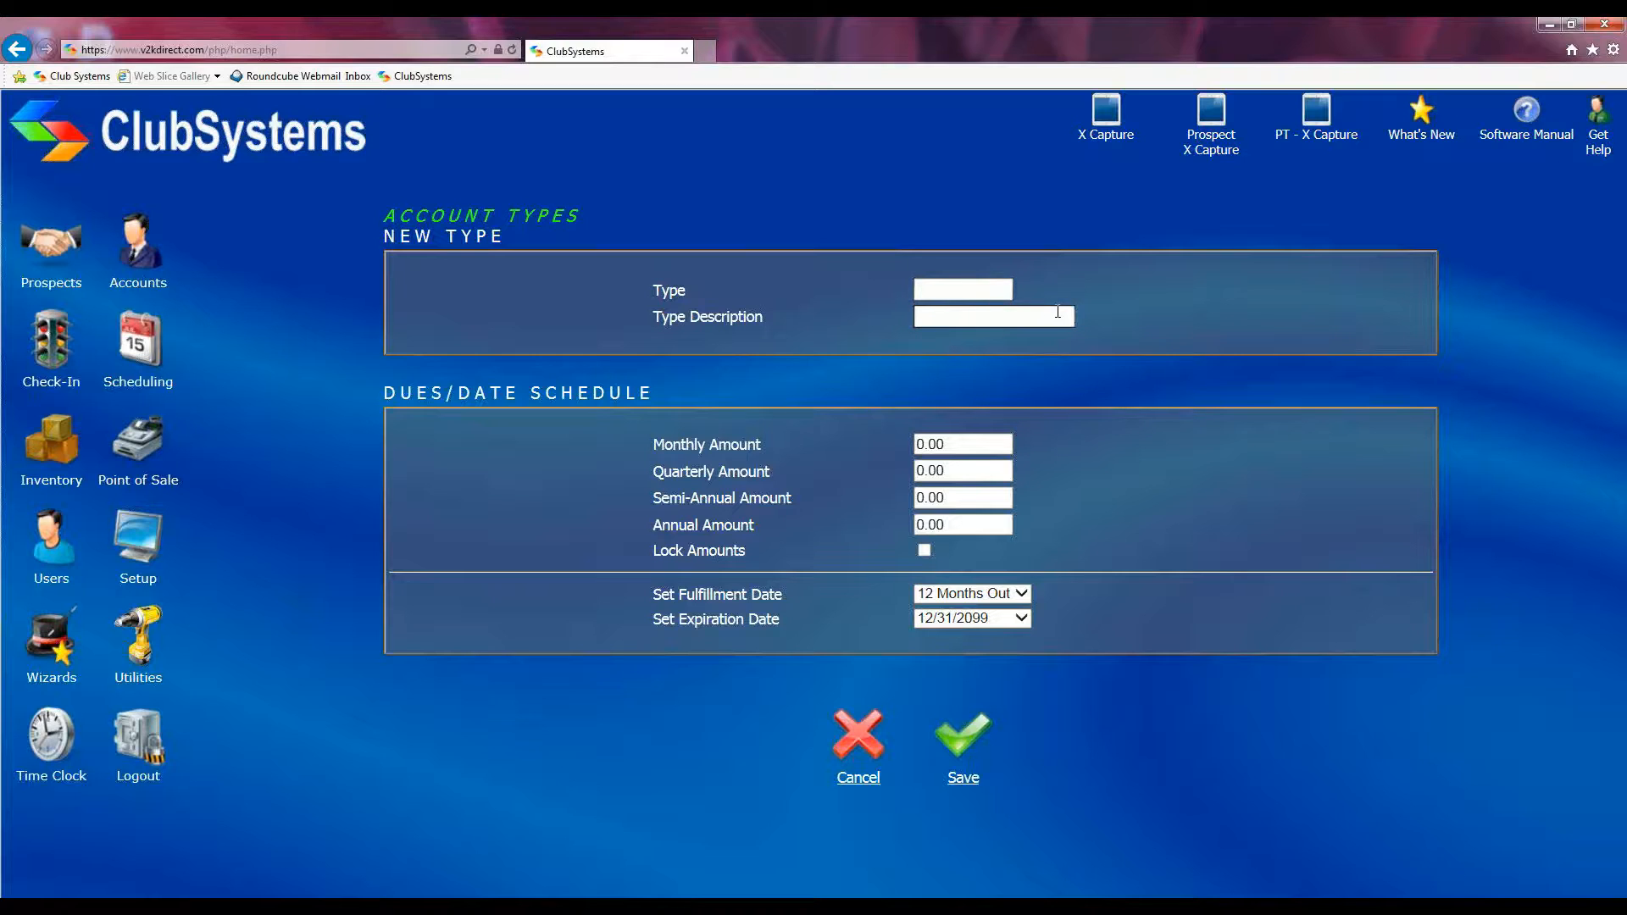
{"action": "left_click_drag", "start_coordinate": [388, 395], "coordinate": [672, 396]}
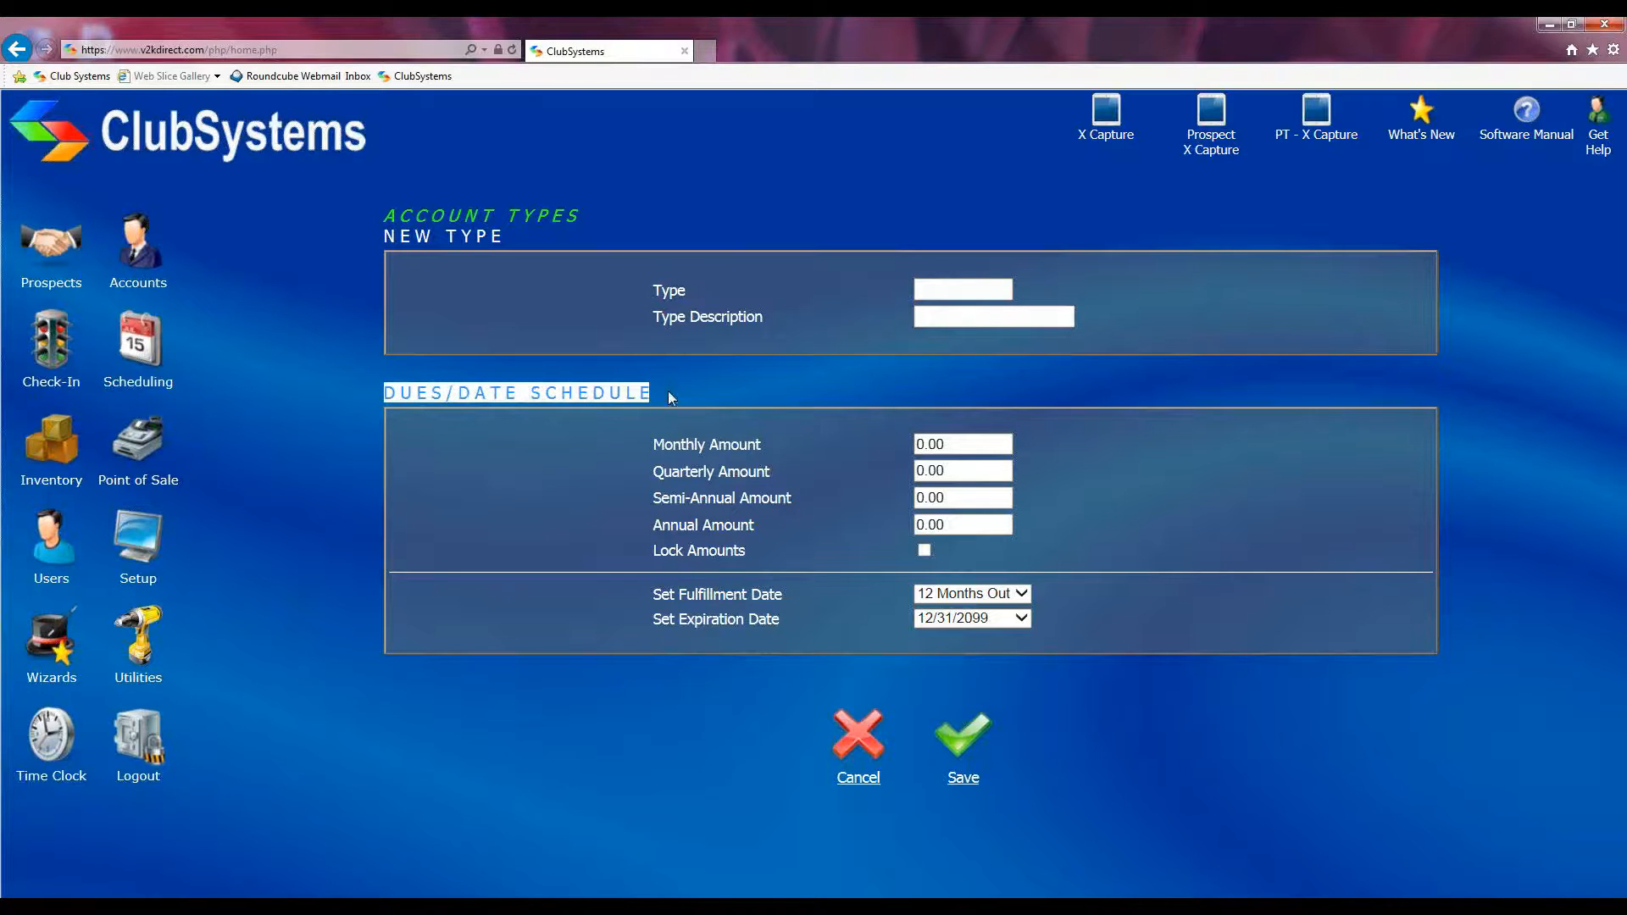
{"action": "left_click", "coordinate": [800, 421]}
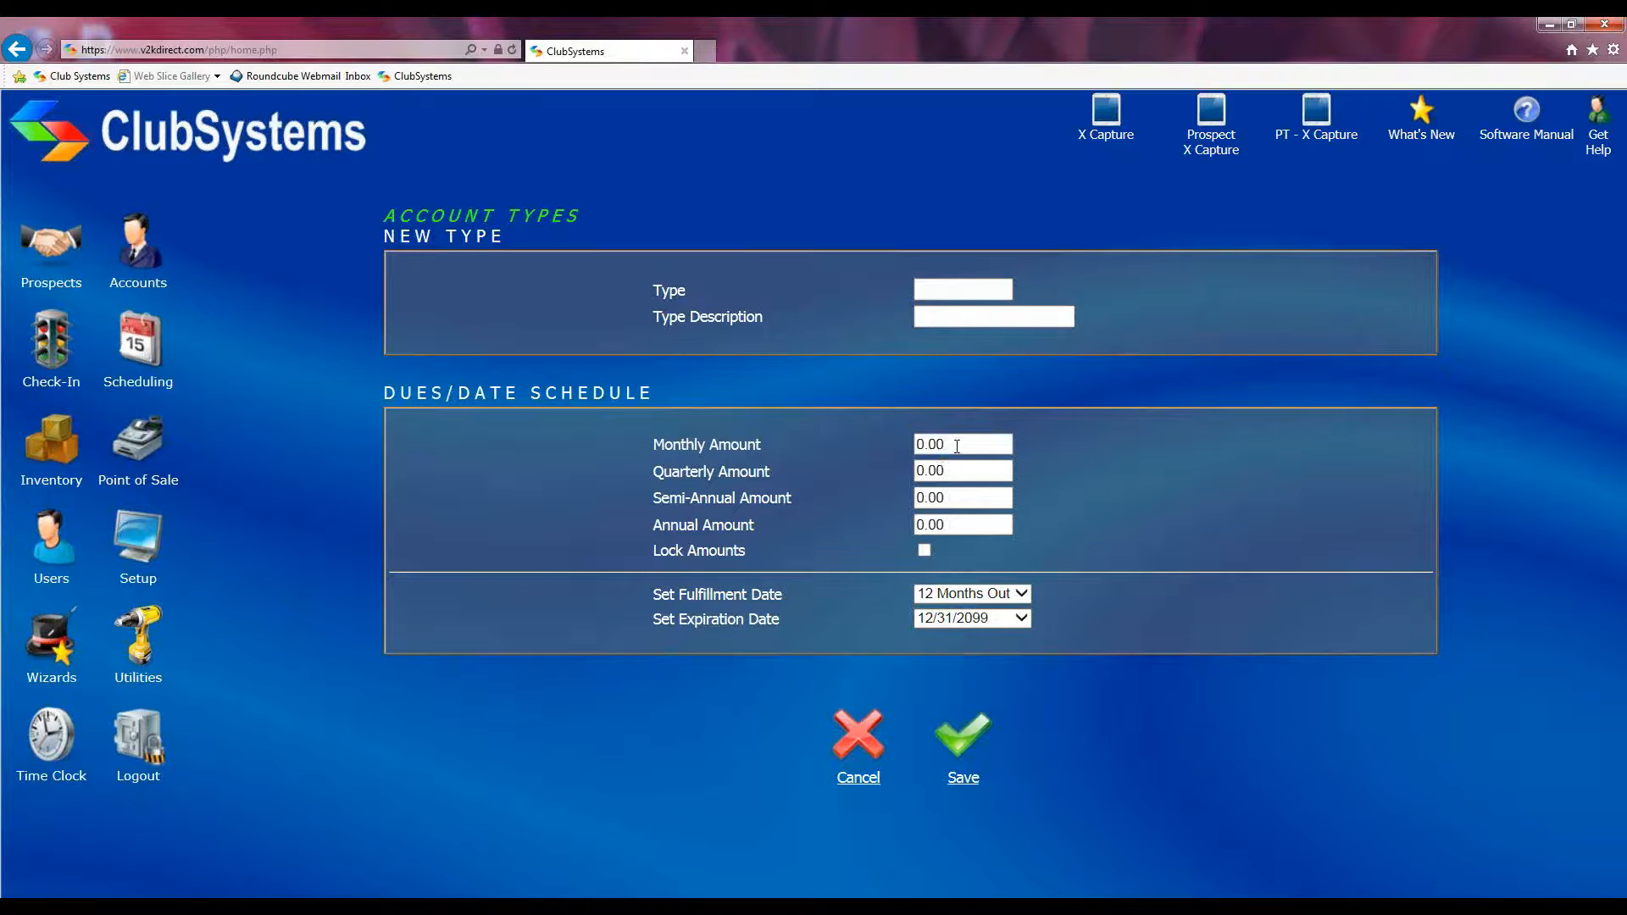
Examine the new type's monthly, quarterly, semi-annual and annual amount fields, and toggle Lock Amounts on and off
{"action": "left_click_drag", "start_coordinate": [956, 444], "coordinate": [924, 450]}
{"action": "double_click", "coordinate": [669, 472]}
{"action": "left_click_drag", "start_coordinate": [654, 501], "coordinate": [714, 532]}
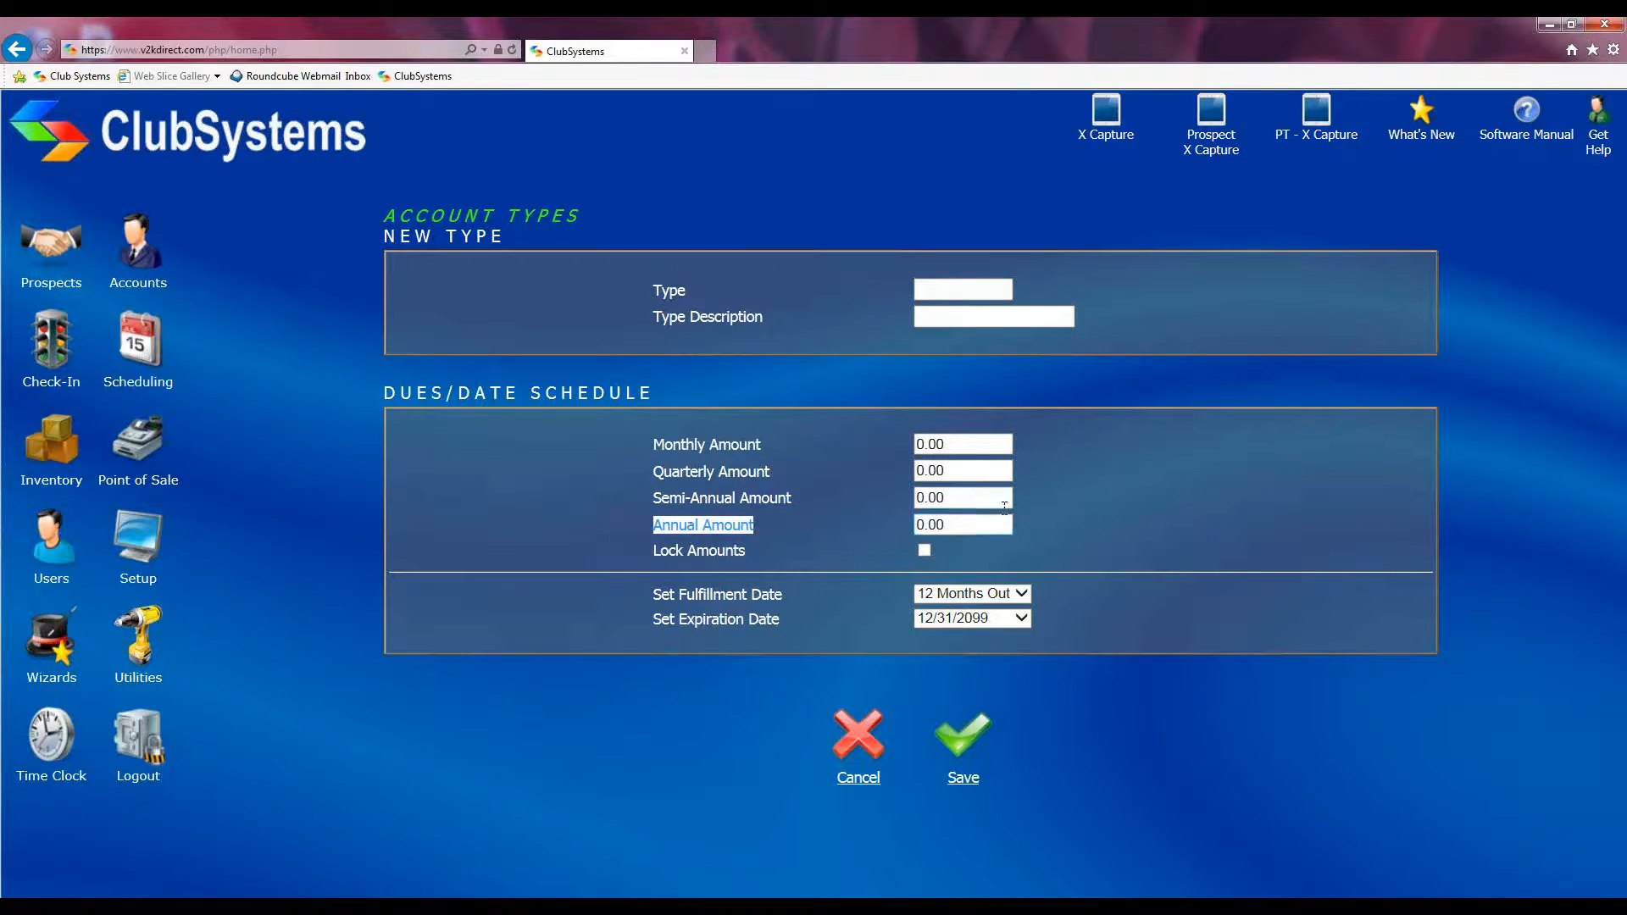
{"action": "left_click", "coordinate": [960, 526]}
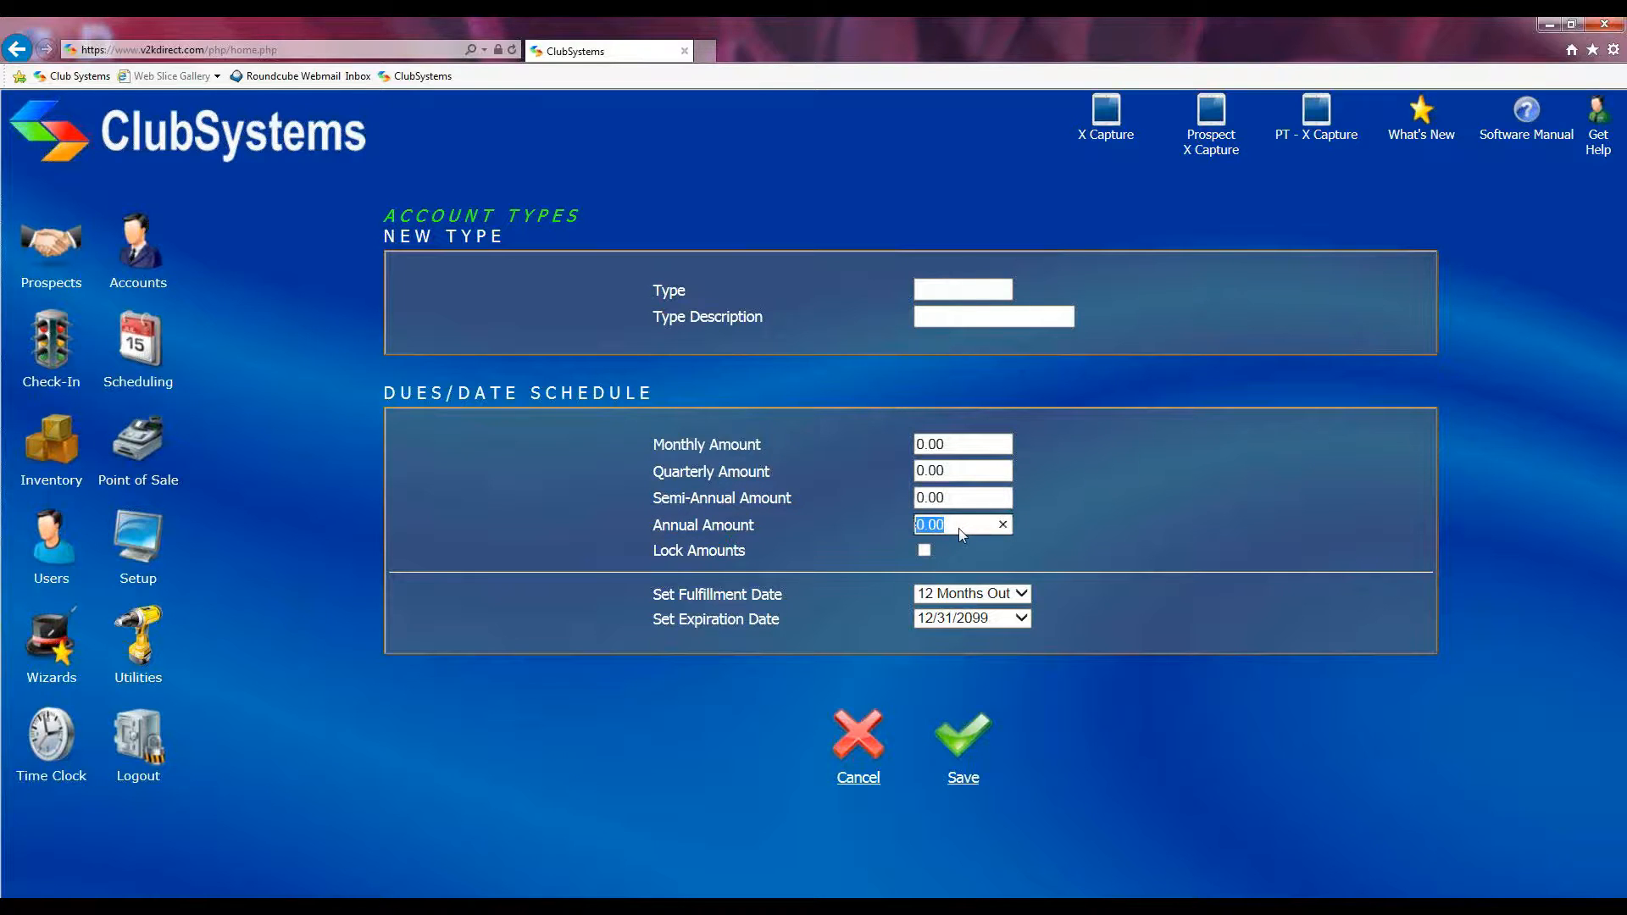
{"action": "left_click", "coordinate": [834, 542]}
{"action": "left_click", "coordinate": [925, 550]}
{"action": "left_click", "coordinate": [924, 550]}
Examine the Set Fulfillment Date choices for the new type, keeping 12 Months Out selected
{"action": "left_click_drag", "start_coordinate": [653, 594], "coordinate": [784, 594]}
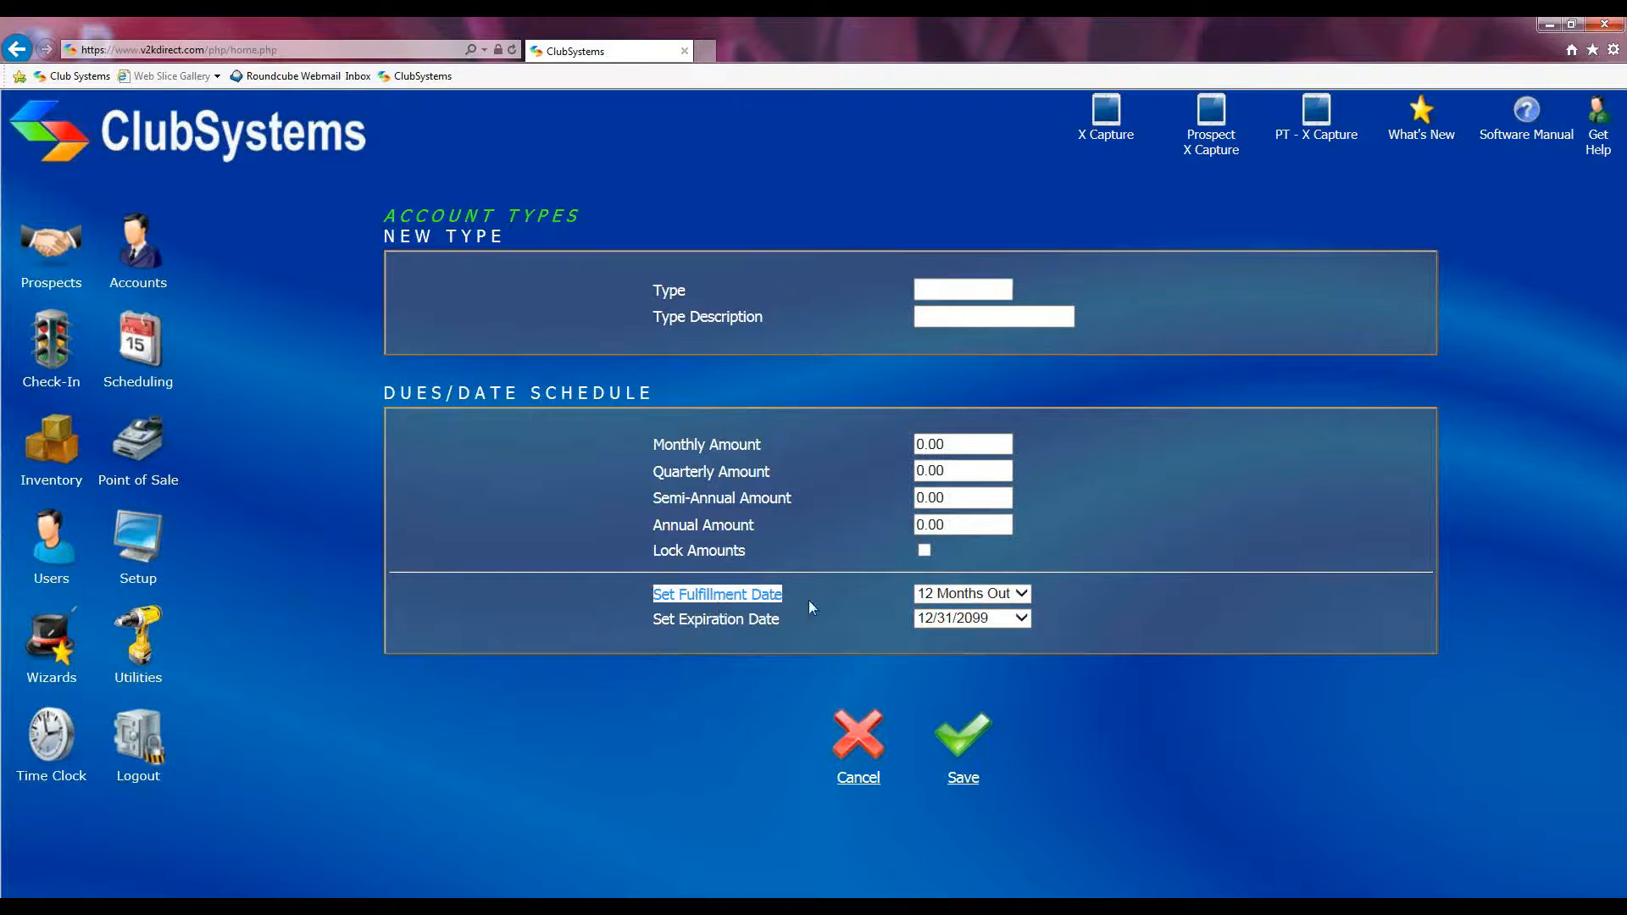
{"action": "left_click", "coordinate": [1013, 602]}
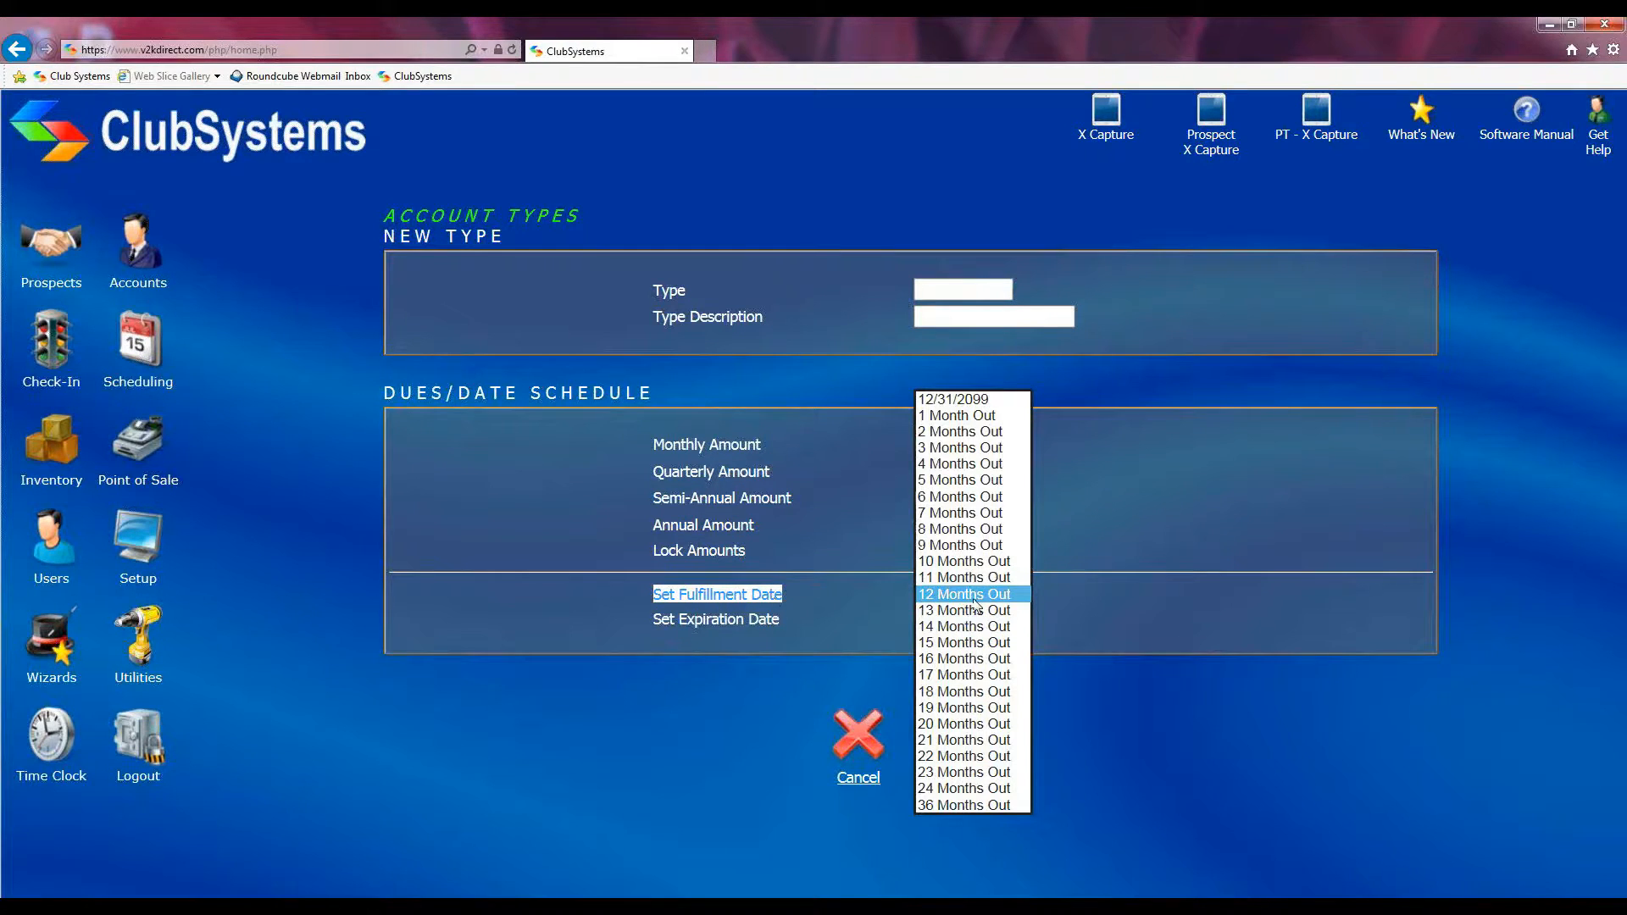
{"action": "left_click", "coordinate": [1012, 594]}
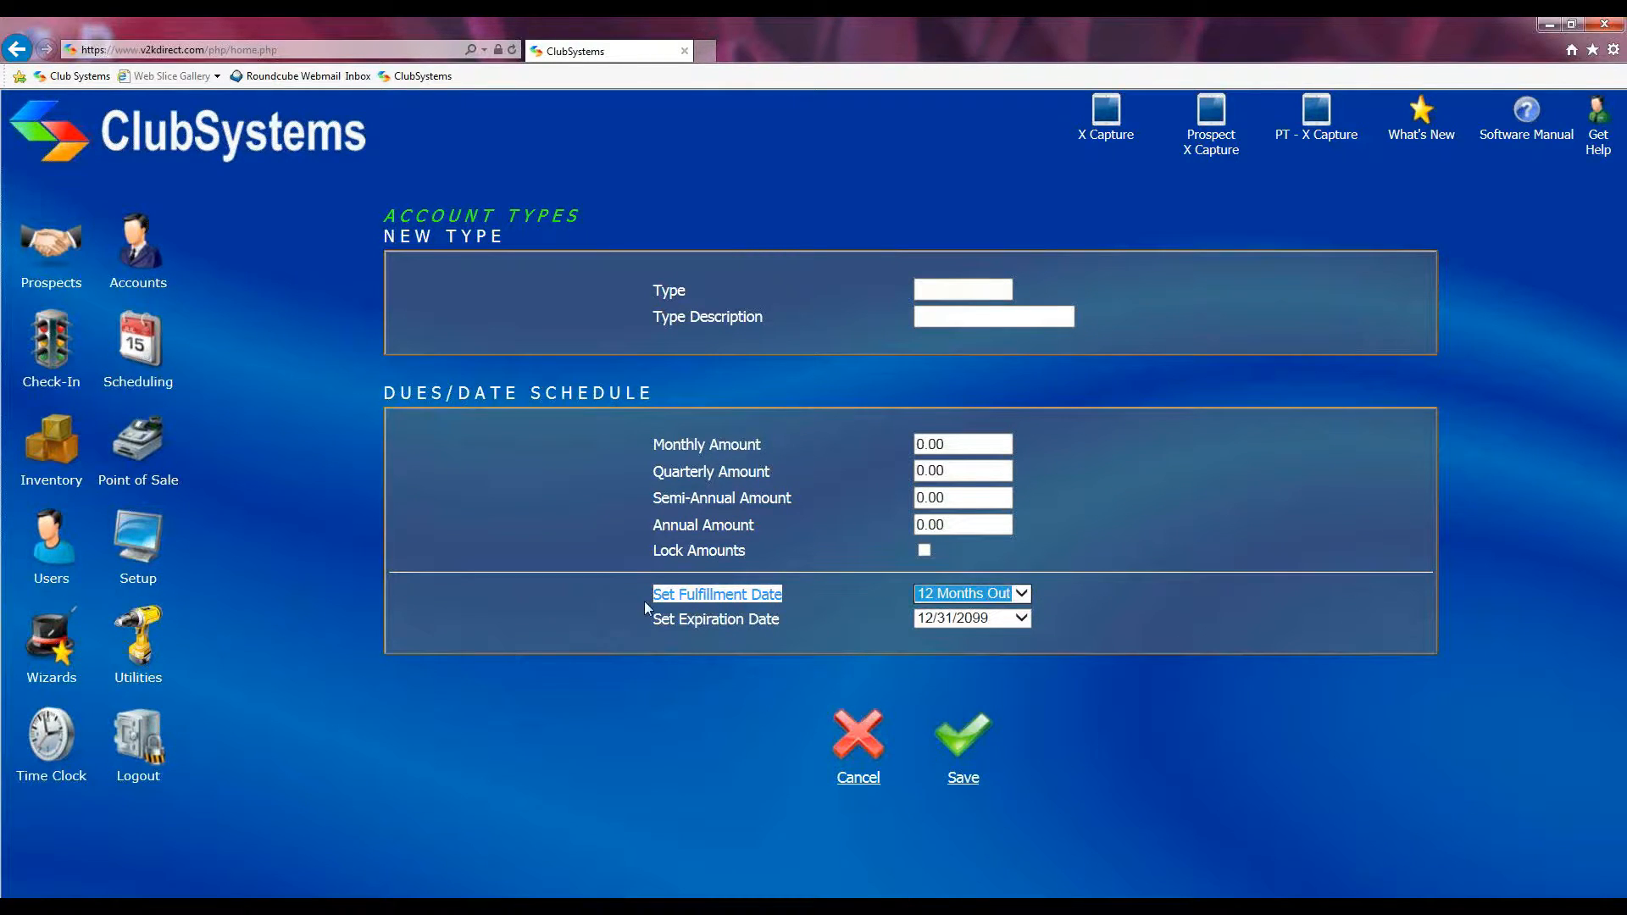
Try setting the new type's expiration date to 12 Months Out, and cancel the new type form
{"action": "left_click_drag", "start_coordinate": [654, 625], "coordinate": [724, 624]}
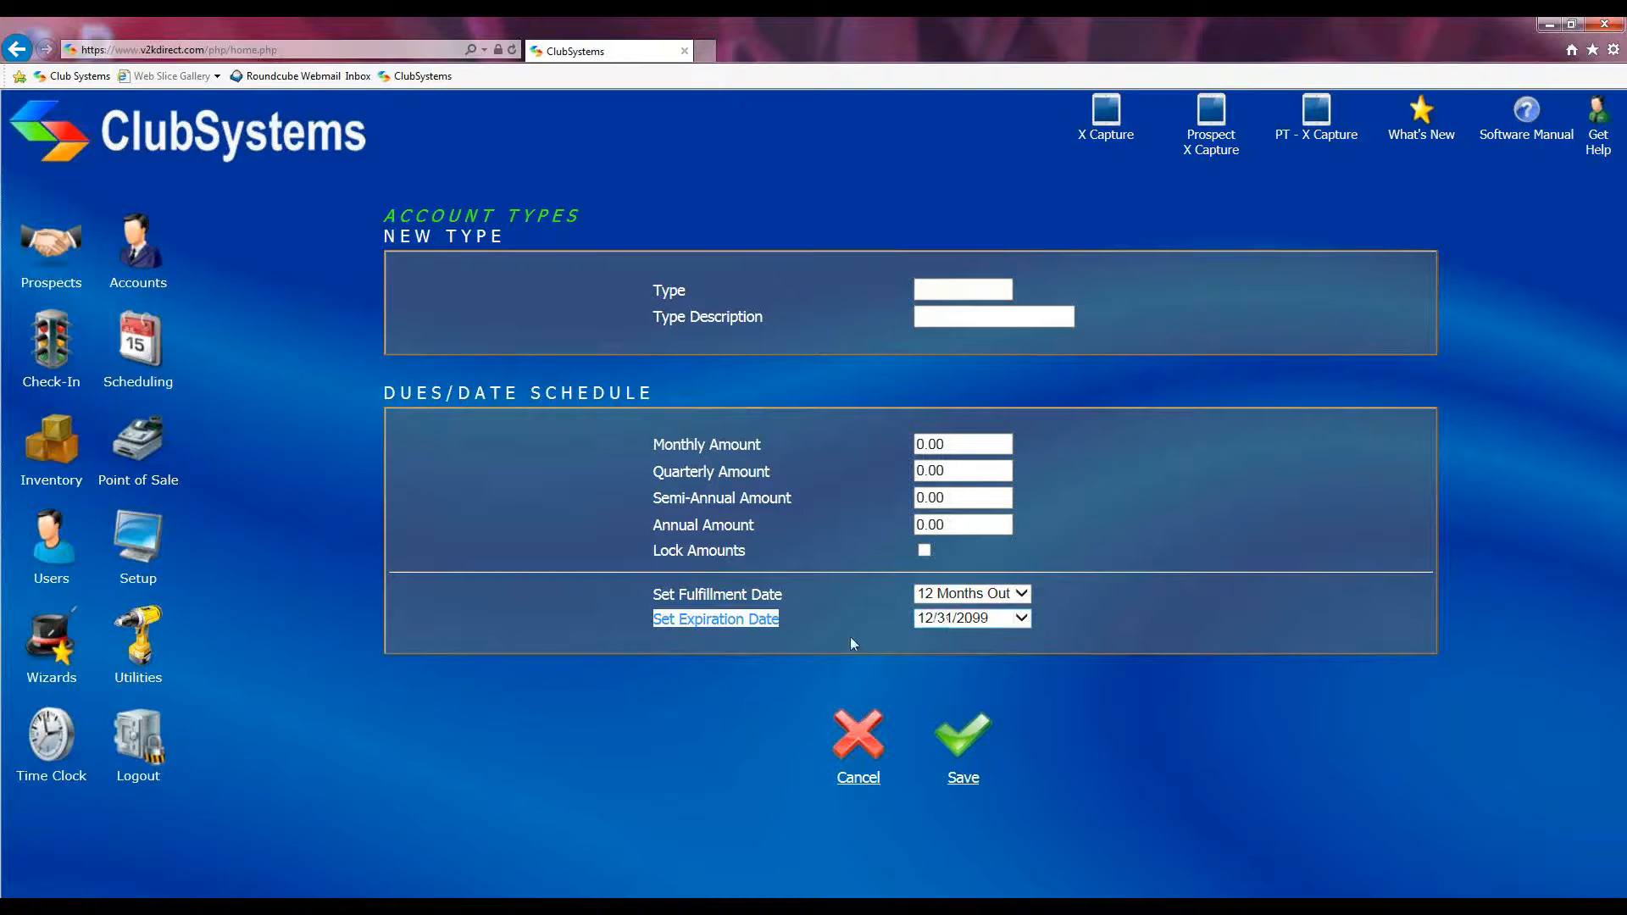
{"action": "left_click", "coordinate": [633, 628]}
{"action": "left_click_drag", "start_coordinate": [653, 615], "coordinate": [780, 619]}
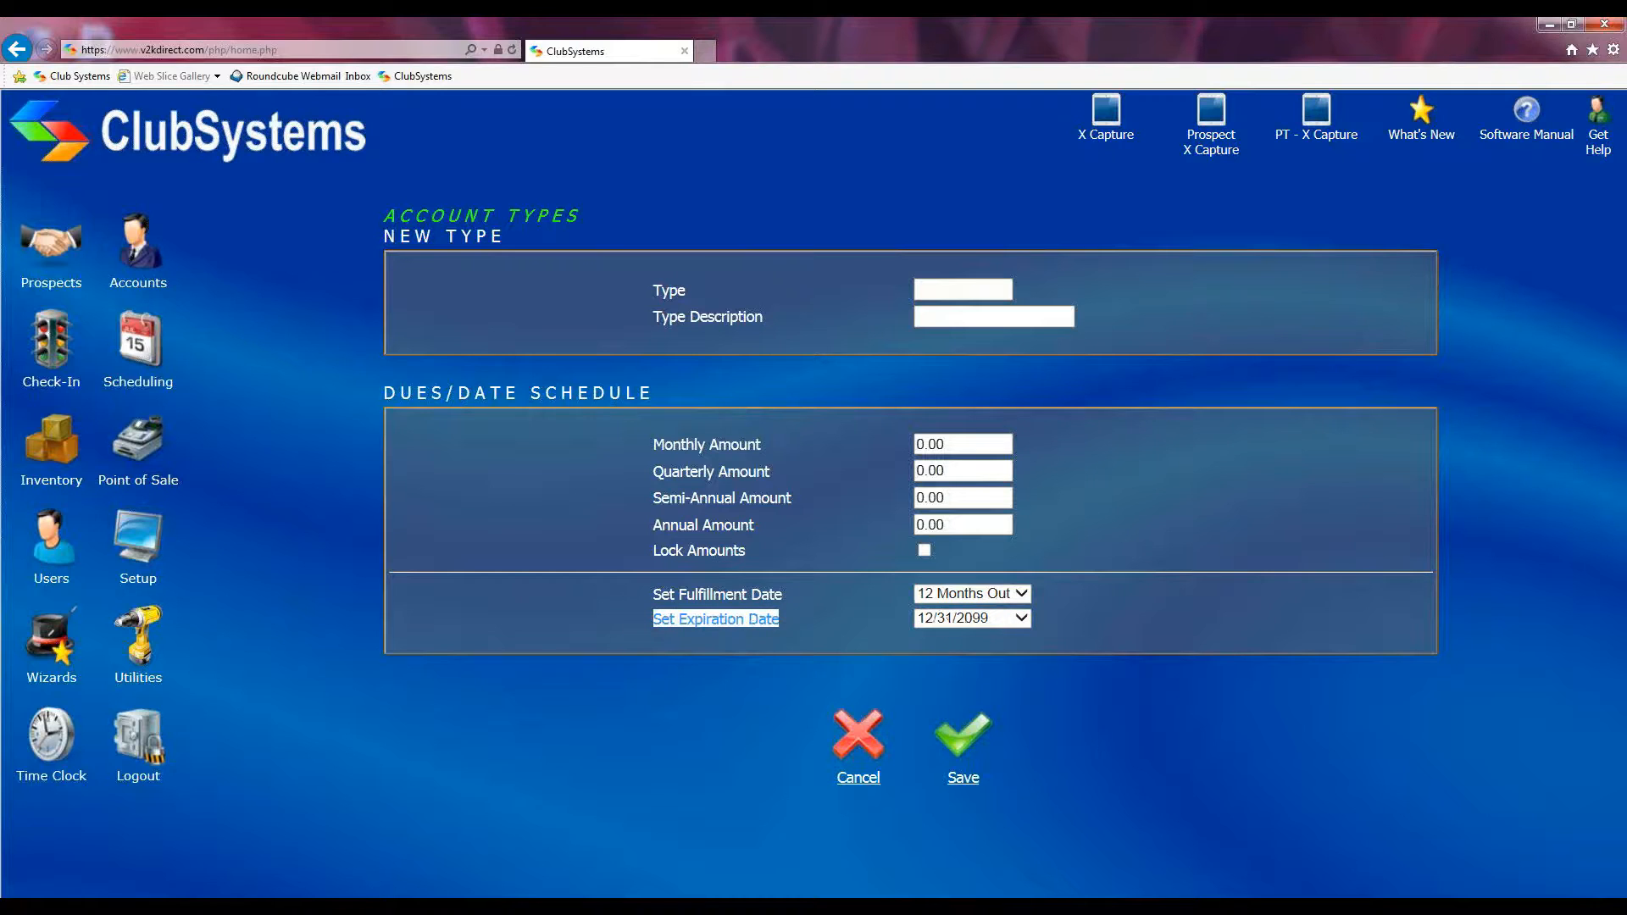
{"action": "left_click", "coordinate": [888, 627]}
{"action": "left_click", "coordinate": [917, 287]}
{"action": "left_click", "coordinate": [1023, 620]}
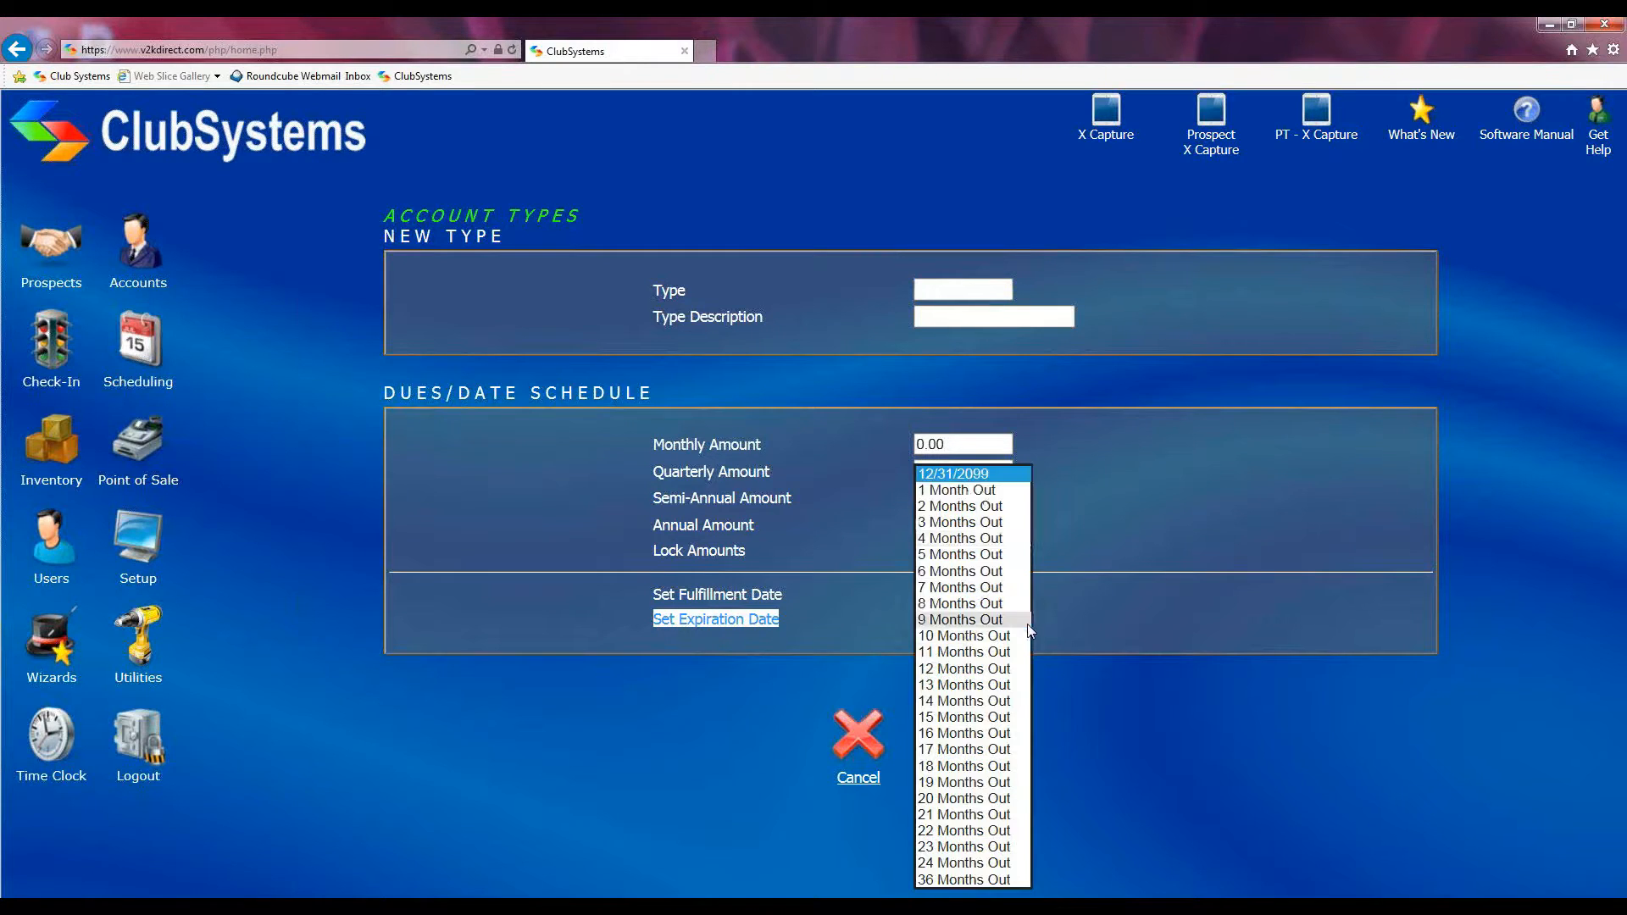
{"action": "left_click", "coordinate": [975, 669]}
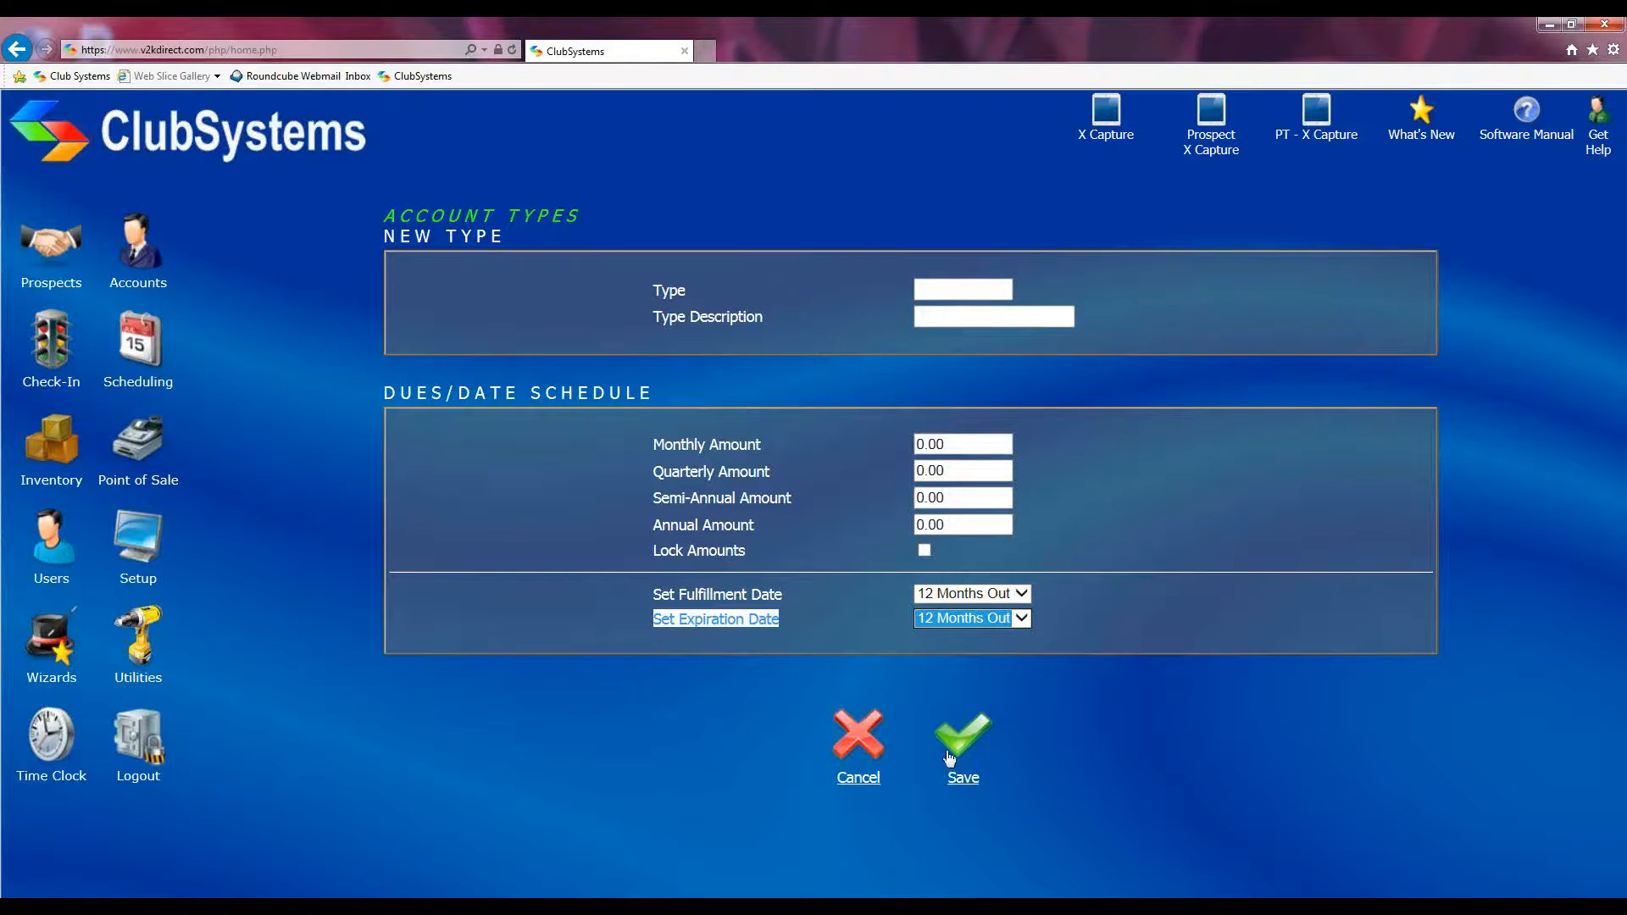
{"action": "left_click", "coordinate": [856, 720]}
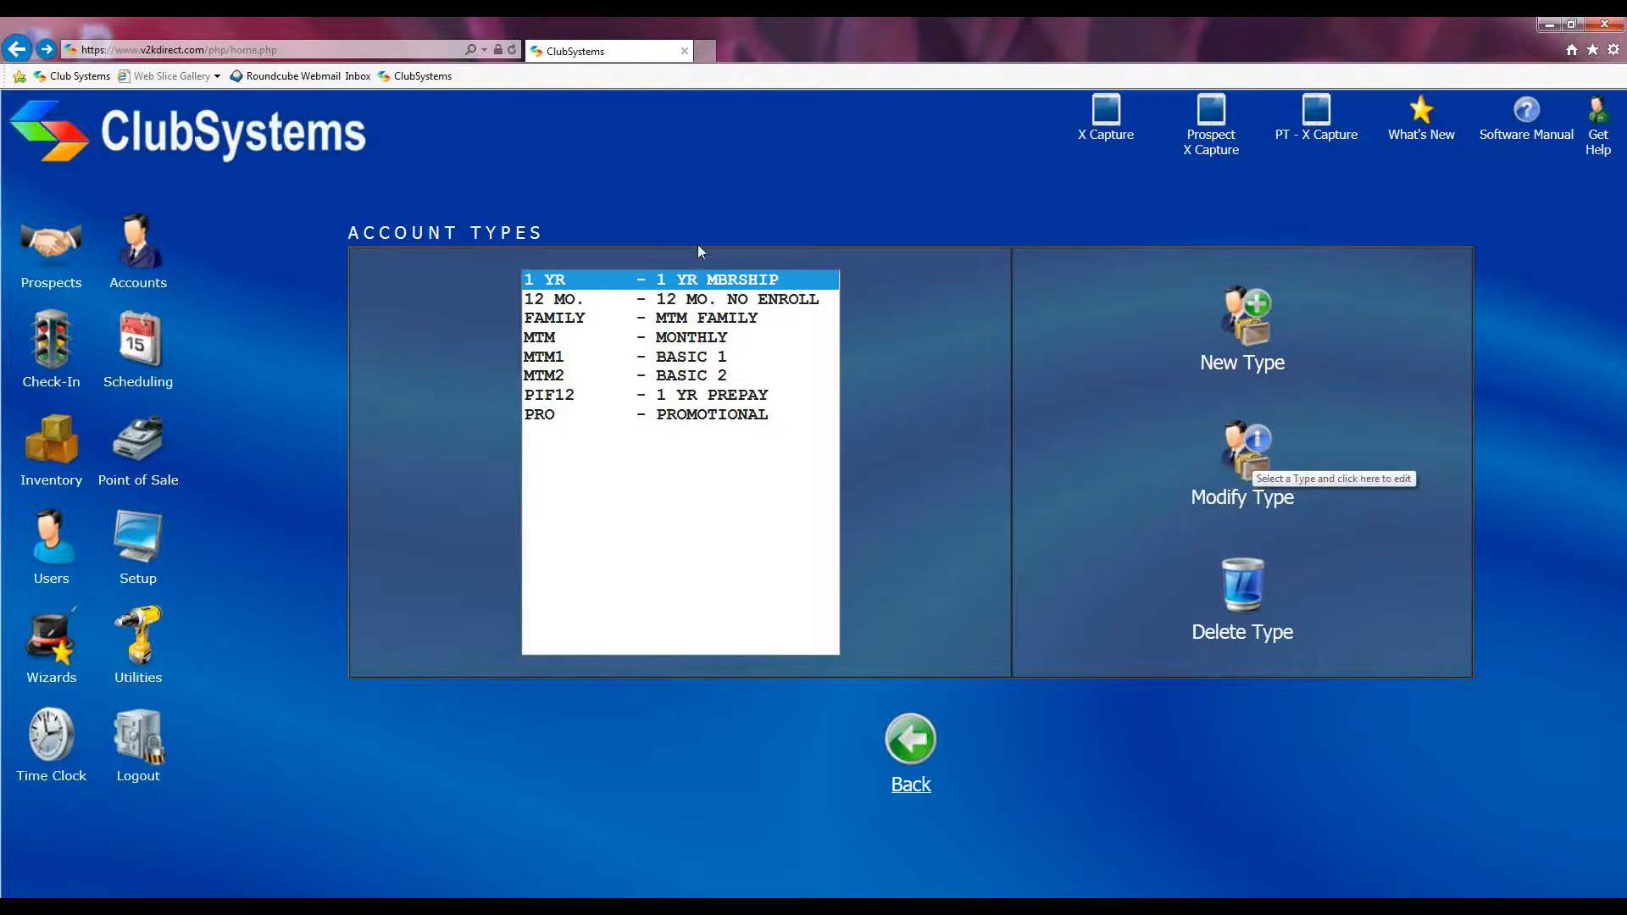
Open the MTM monthly type for modification to review its settings, close it and return to System Setup
{"action": "left_click", "coordinate": [701, 339]}
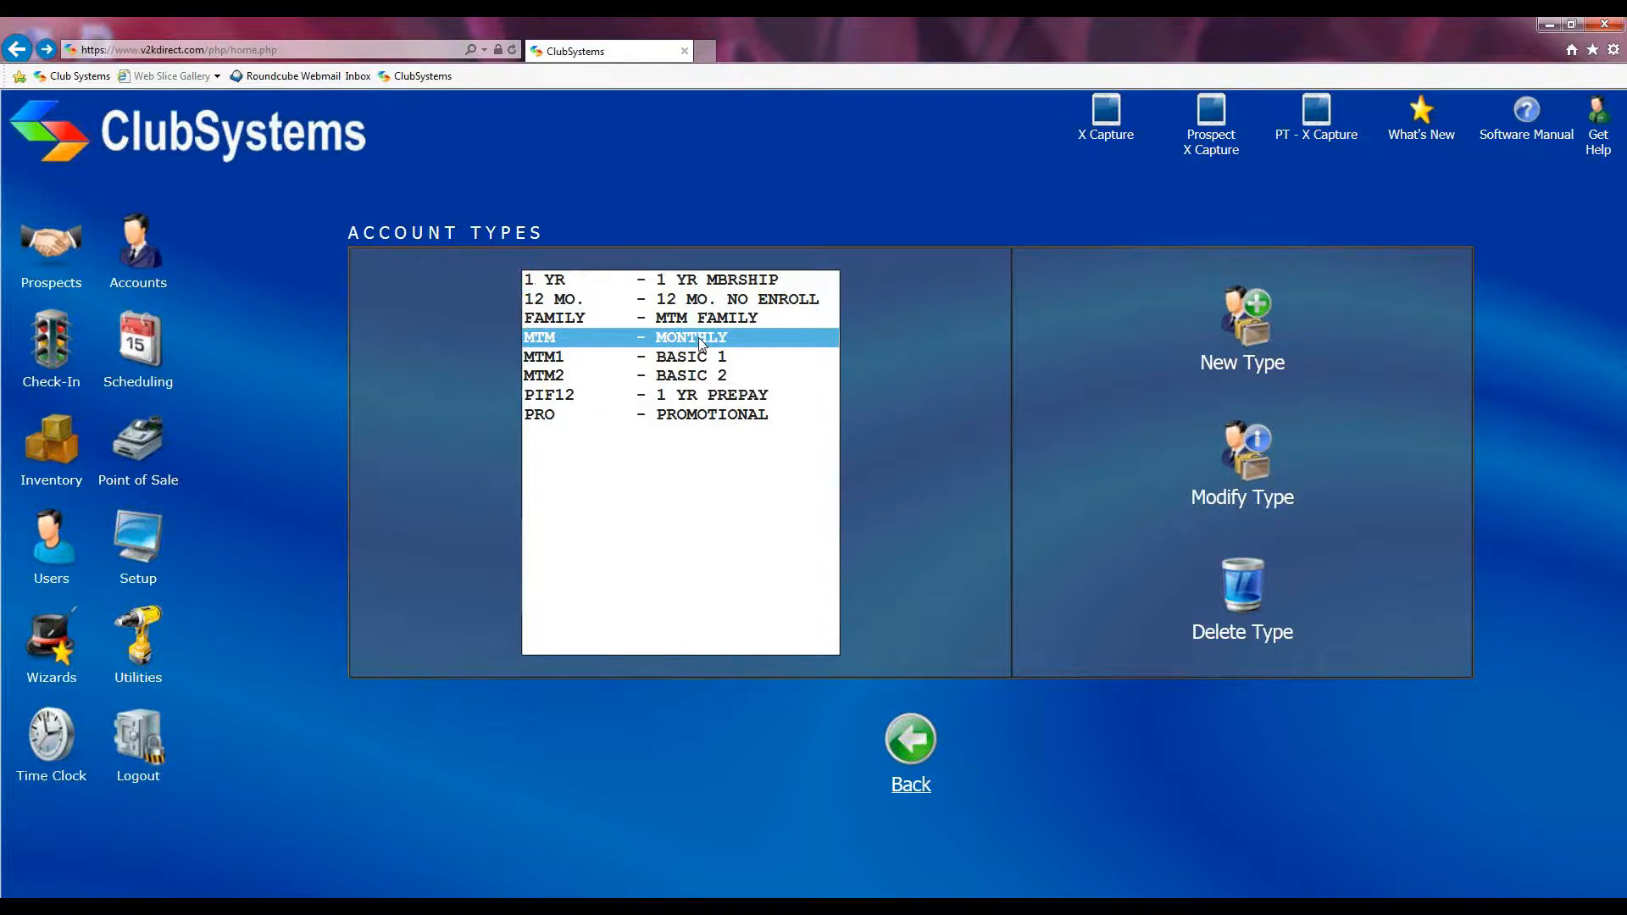
{"action": "left_click", "coordinate": [1249, 464]}
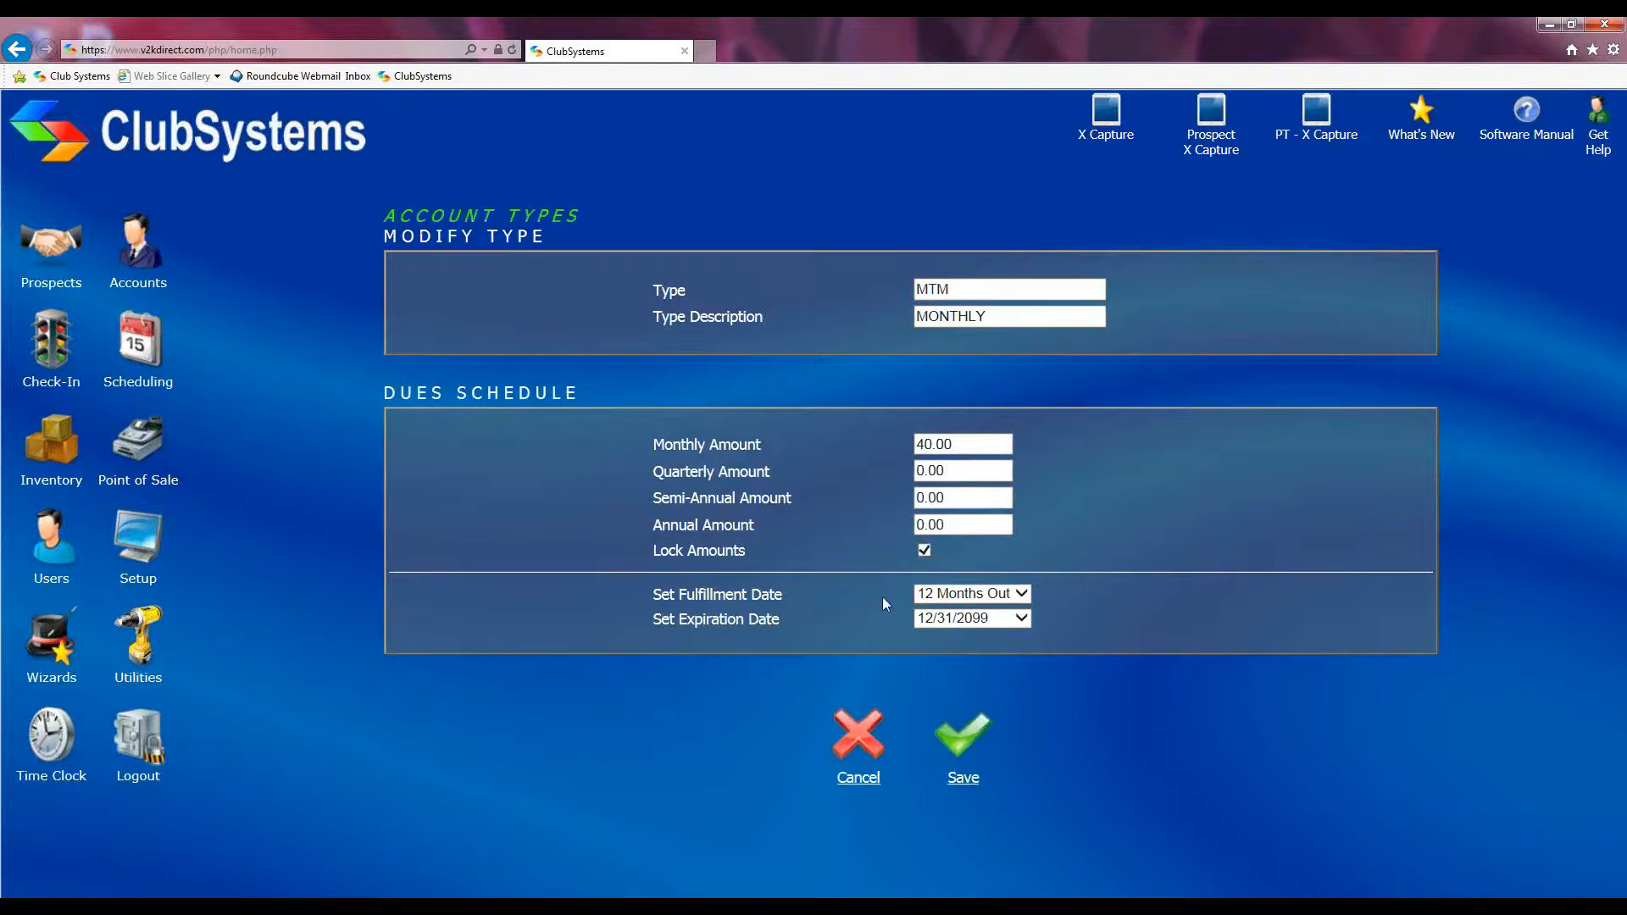
{"action": "left_click", "coordinate": [954, 747]}
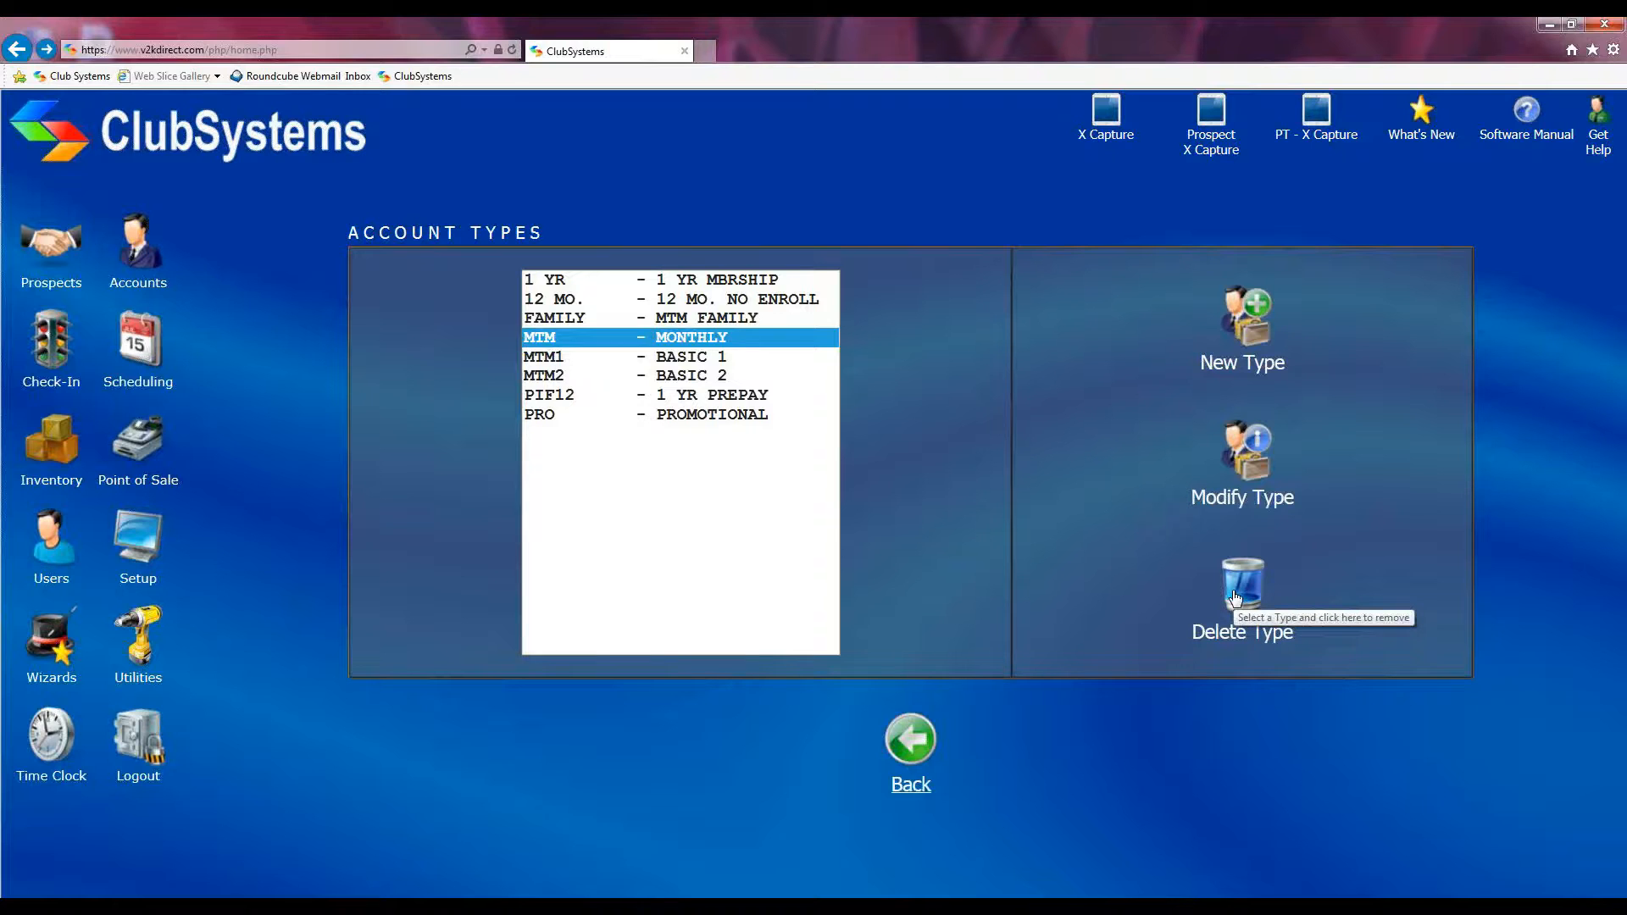
{"action": "left_click", "coordinate": [912, 750]}
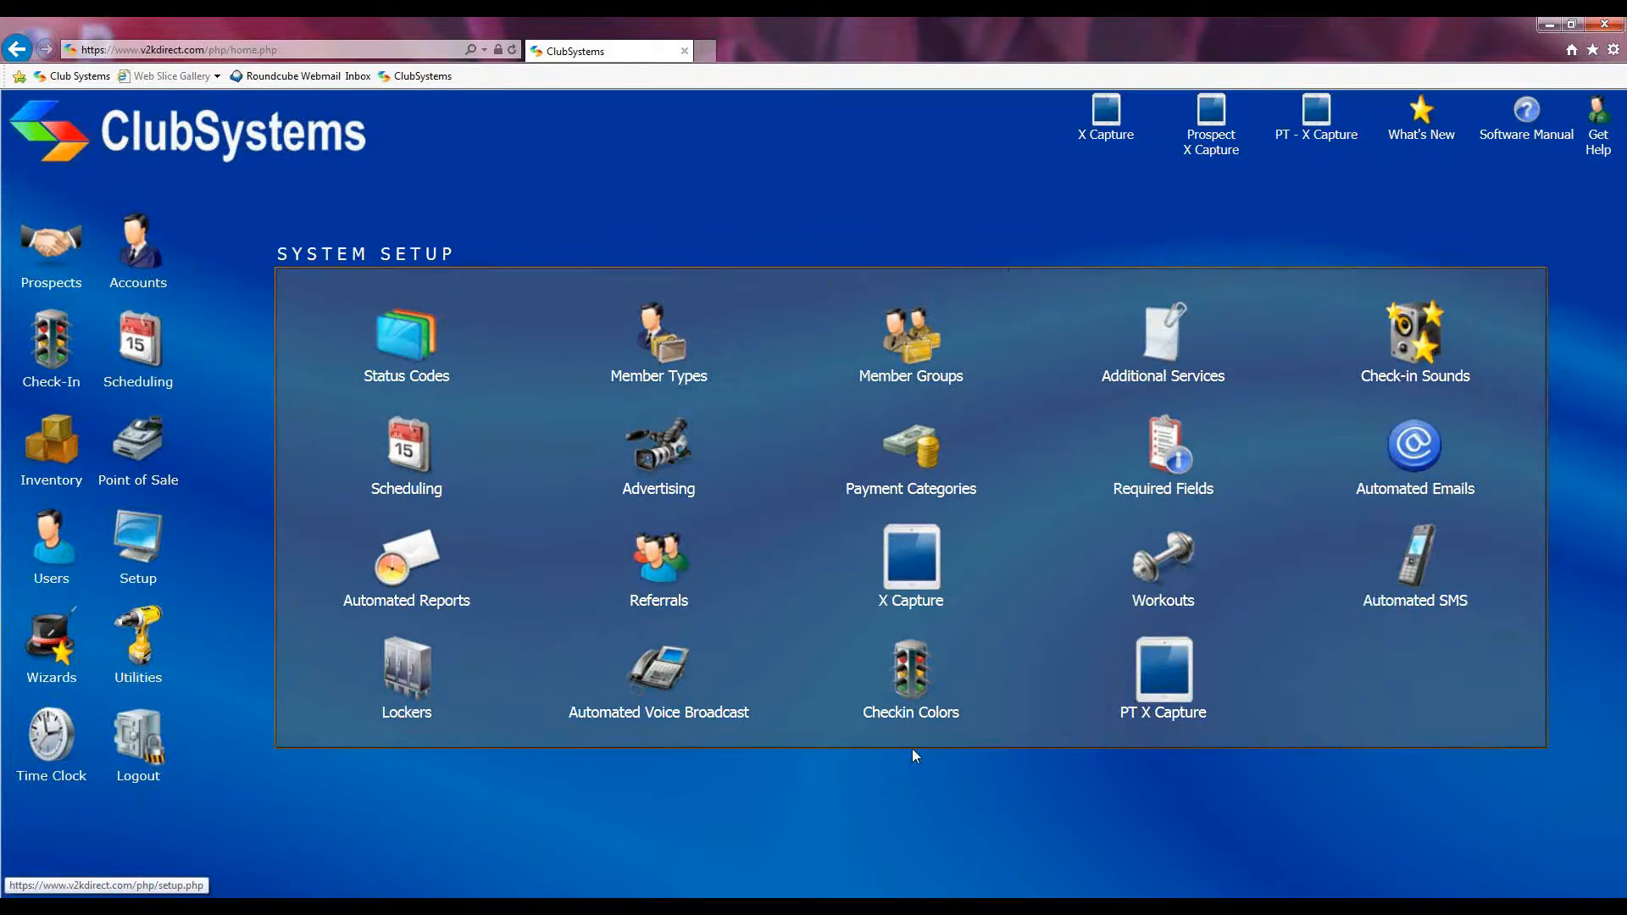
Review the member groups and the new group form's name and description fields, cancel the form and return to System Setup
{"action": "left_click", "coordinate": [932, 336]}
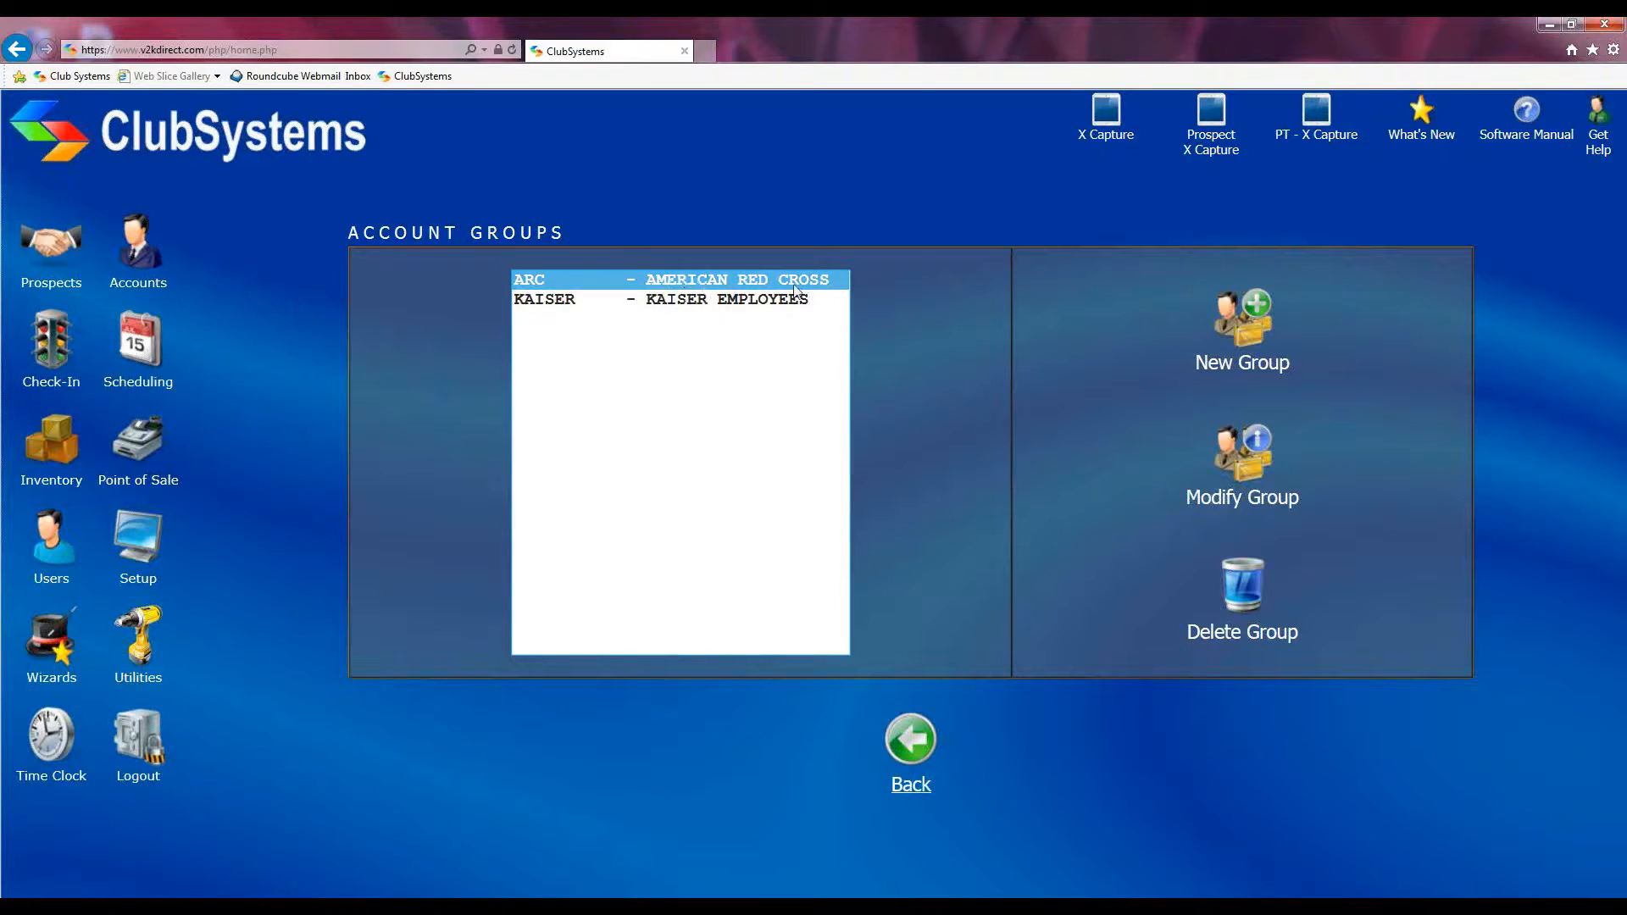
{"action": "left_click", "coordinate": [1239, 341]}
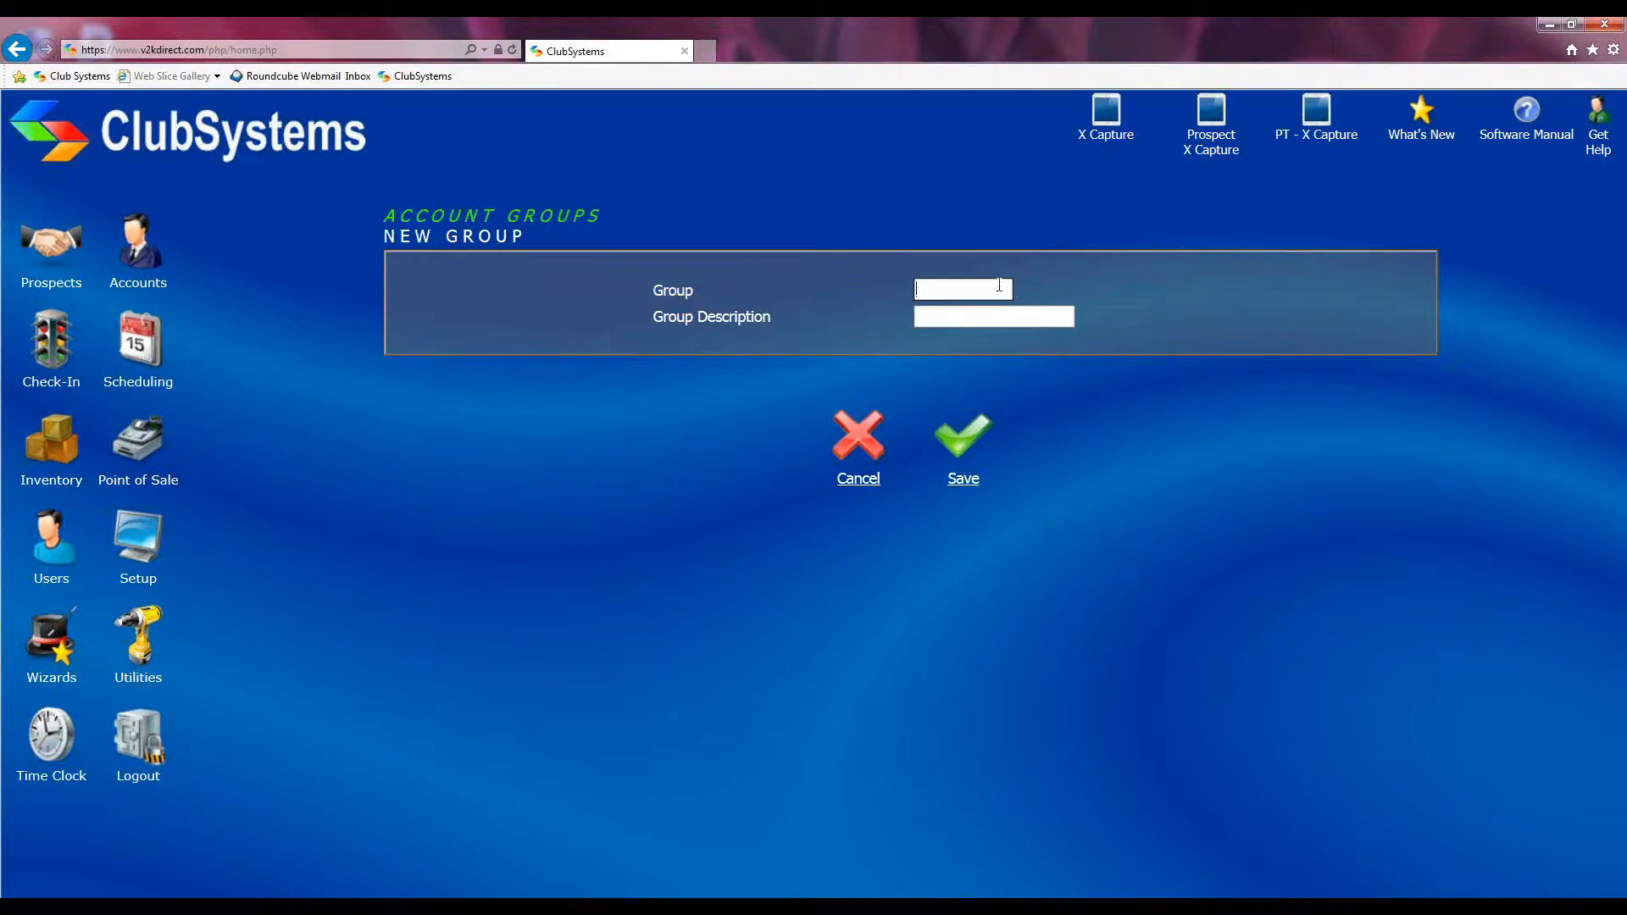
{"action": "left_click", "coordinate": [939, 319]}
{"action": "left_click", "coordinate": [861, 455]}
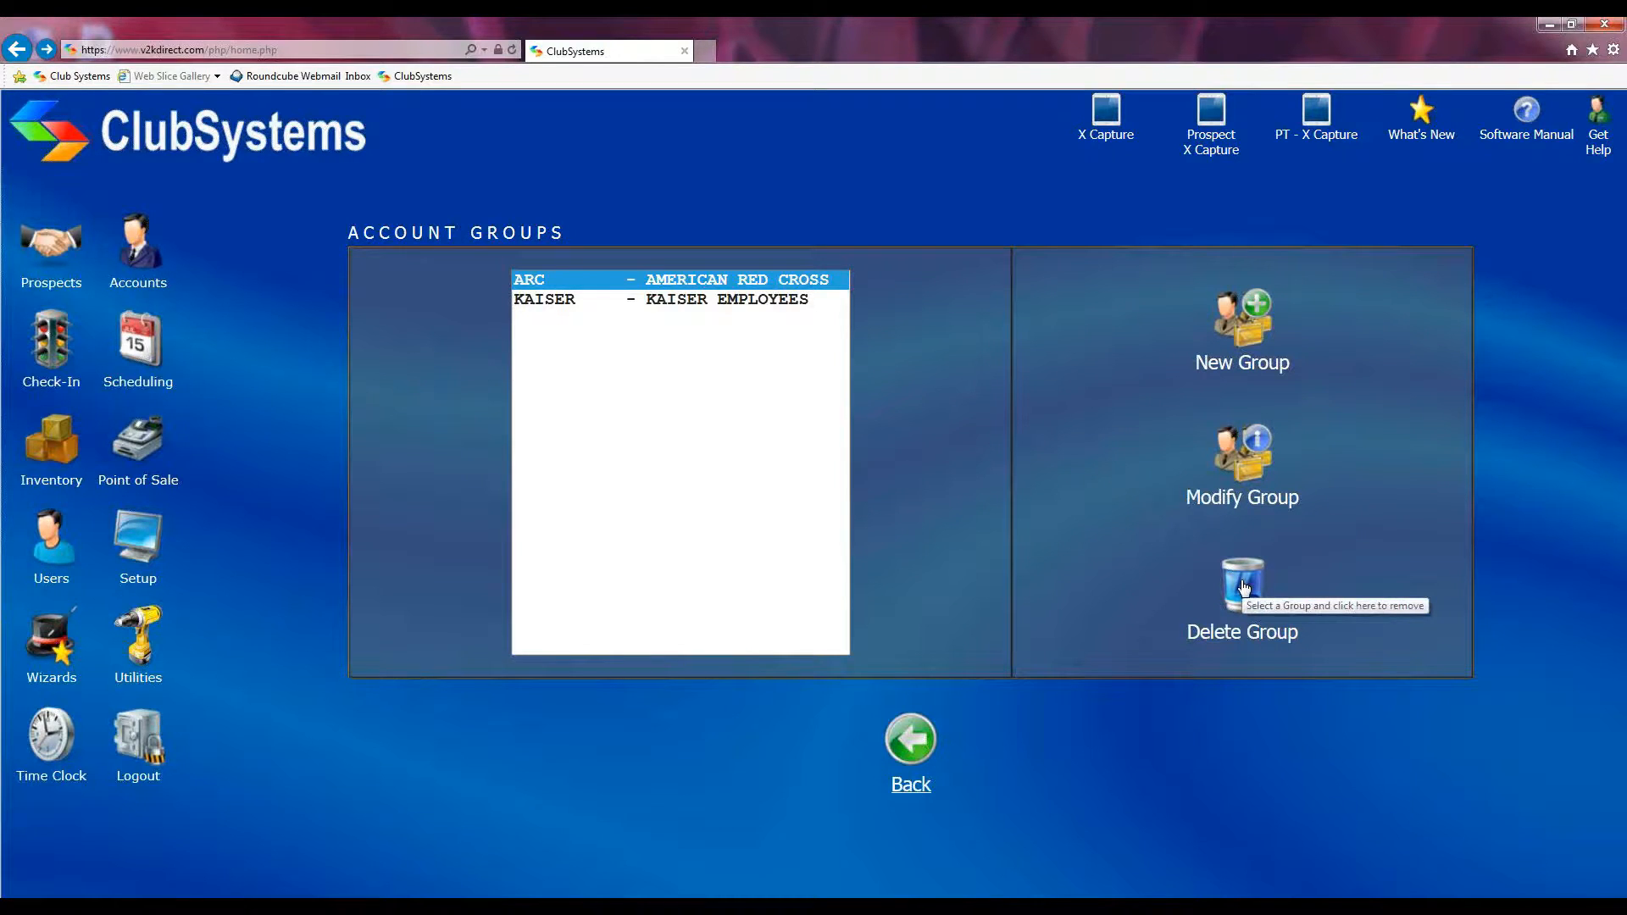
{"action": "left_click", "coordinate": [910, 749]}
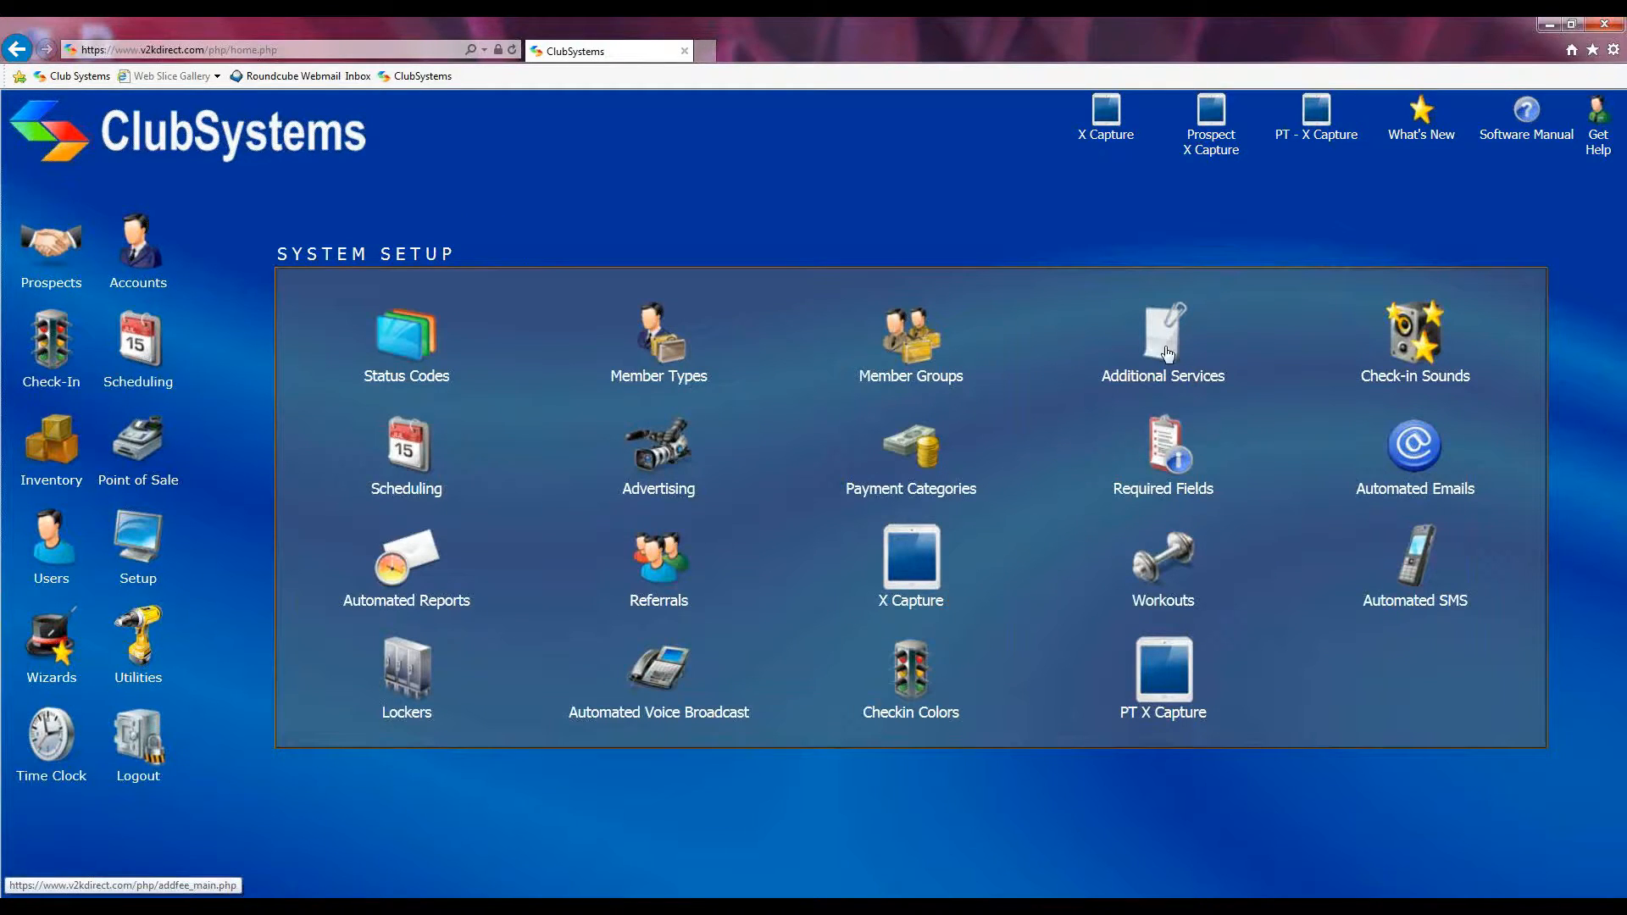
Open the additional services list and look at the CHILDCARE and LOCKER entries
{"action": "left_click", "coordinate": [1129, 374]}
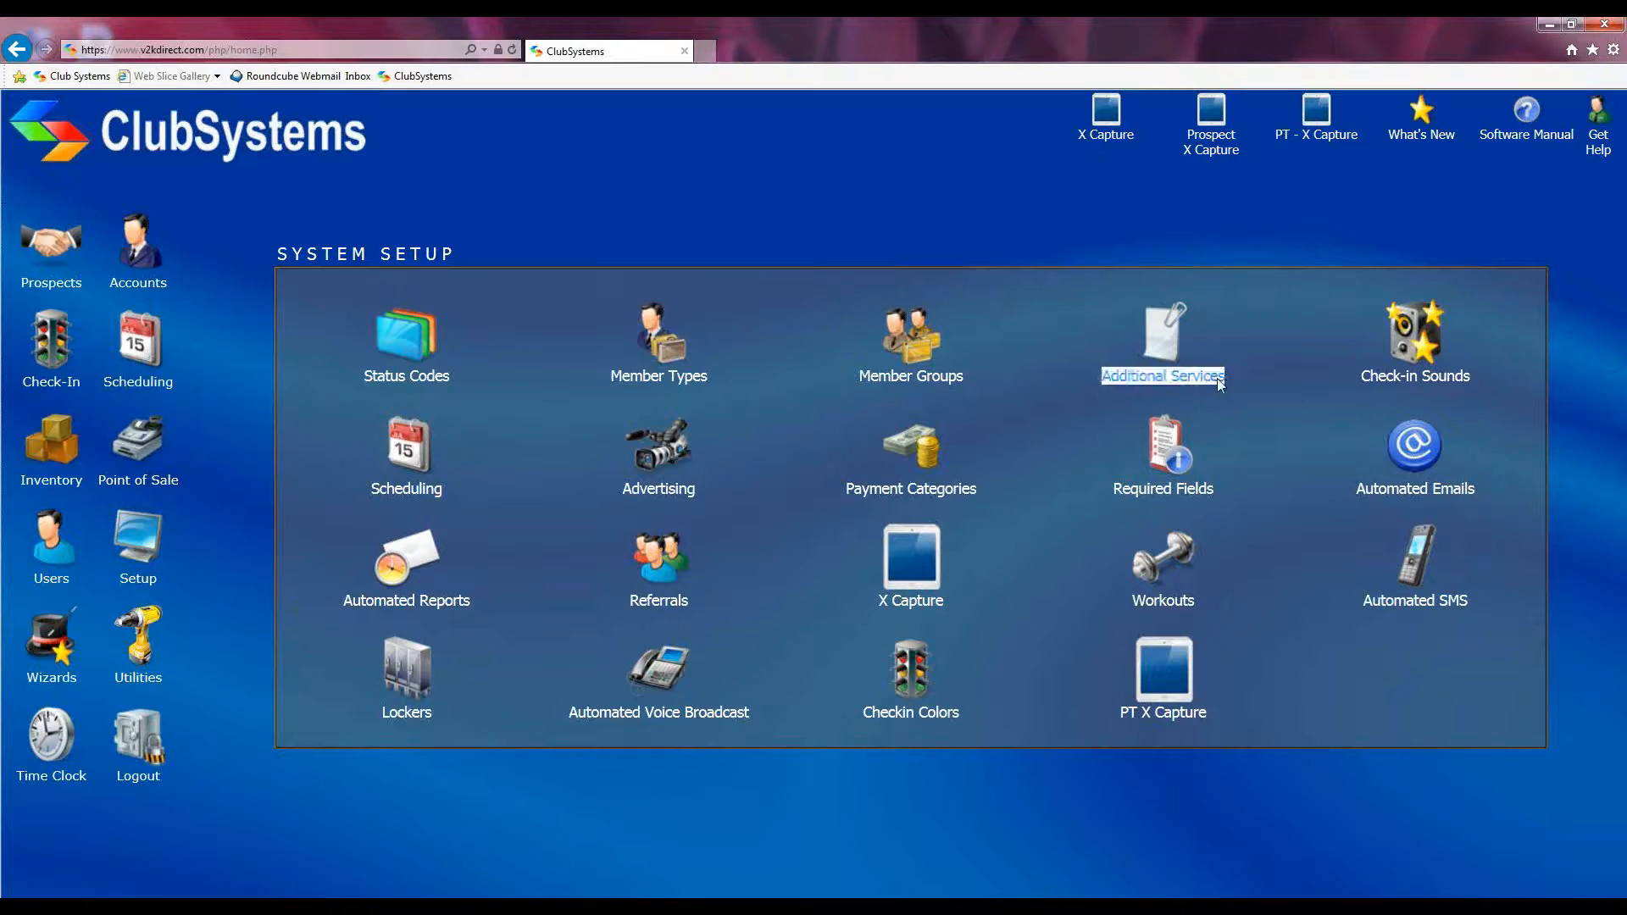
{"action": "left_click", "coordinate": [1158, 341]}
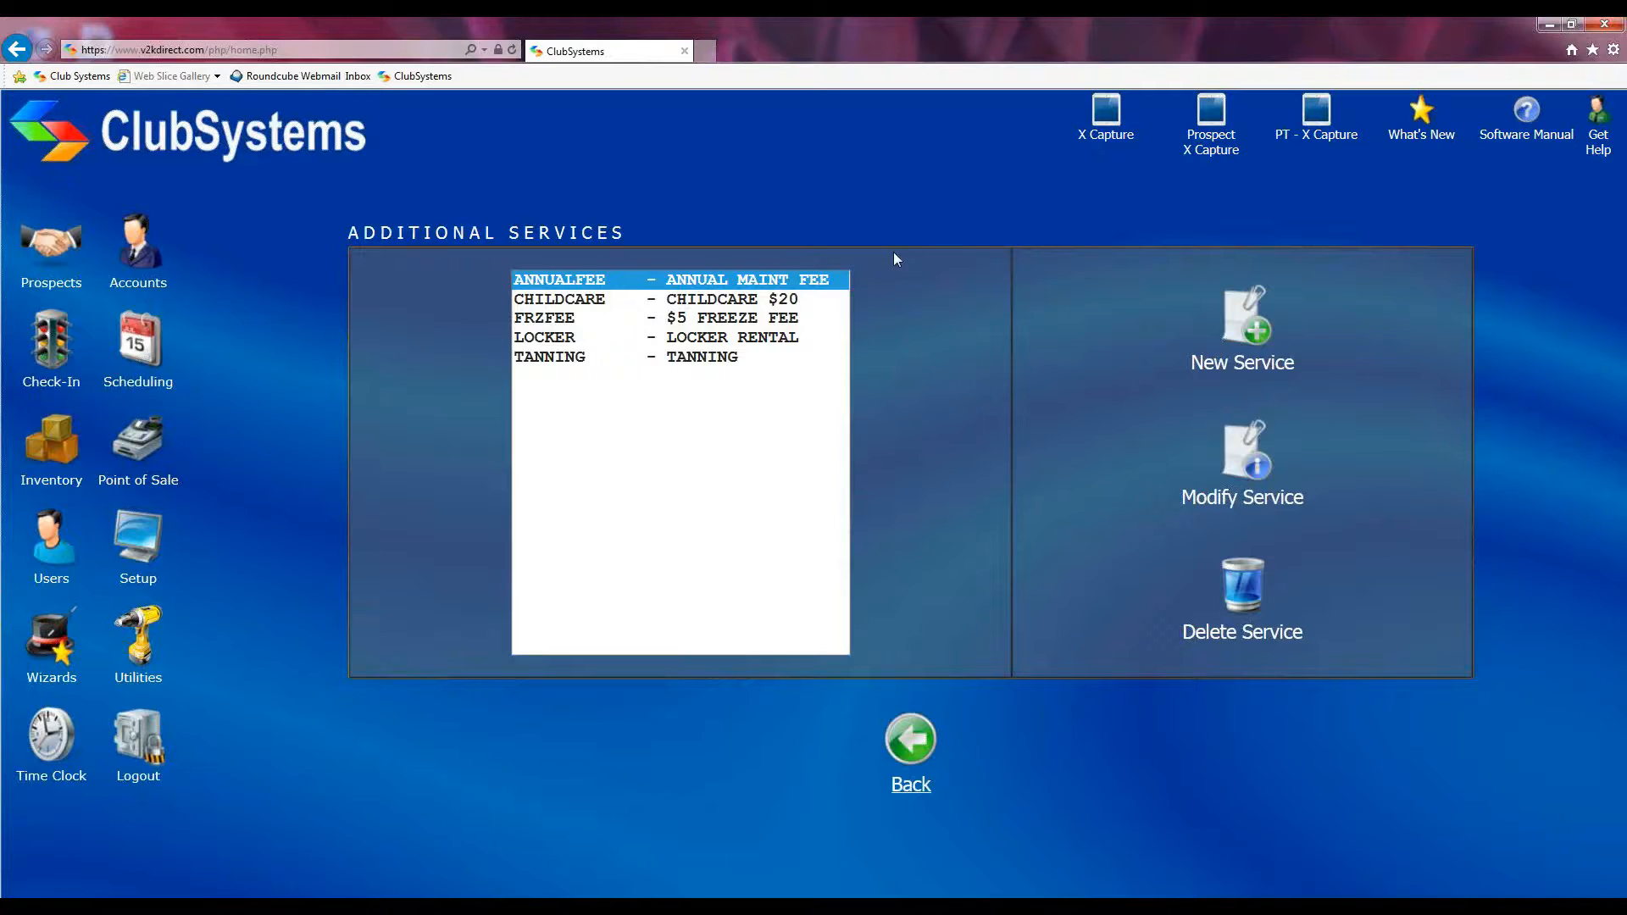
{"action": "left_click", "coordinate": [710, 301]}
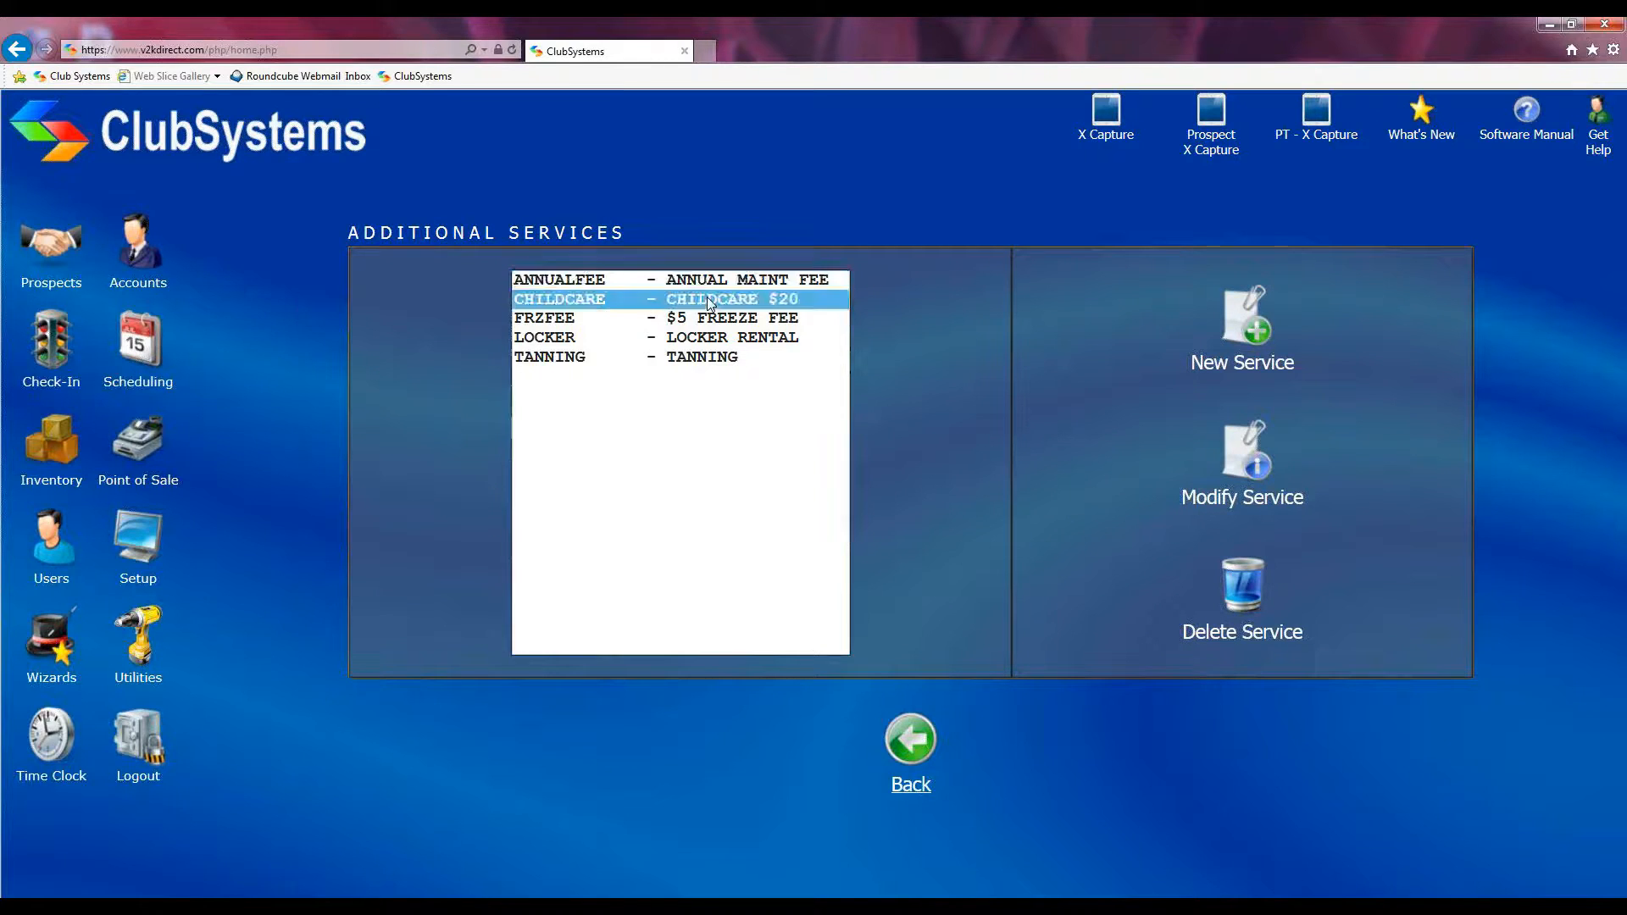
{"action": "left_click", "coordinate": [721, 340]}
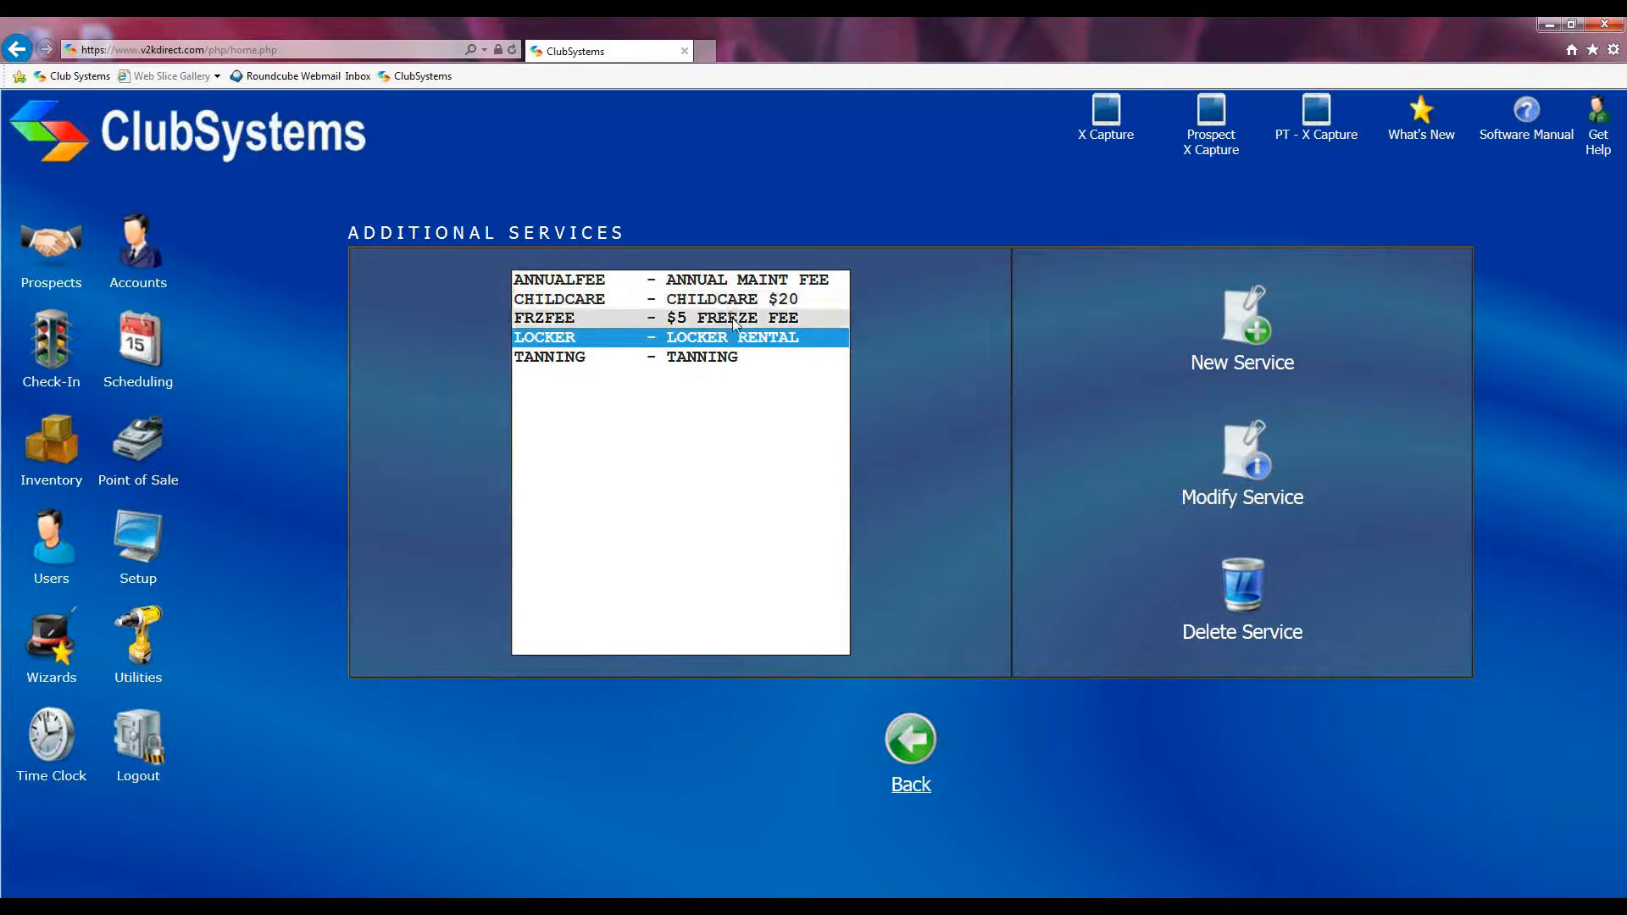
Examine the new additional service form's ID, description and monthly amount fields, and cancel the form
{"action": "left_click", "coordinate": [1233, 319]}
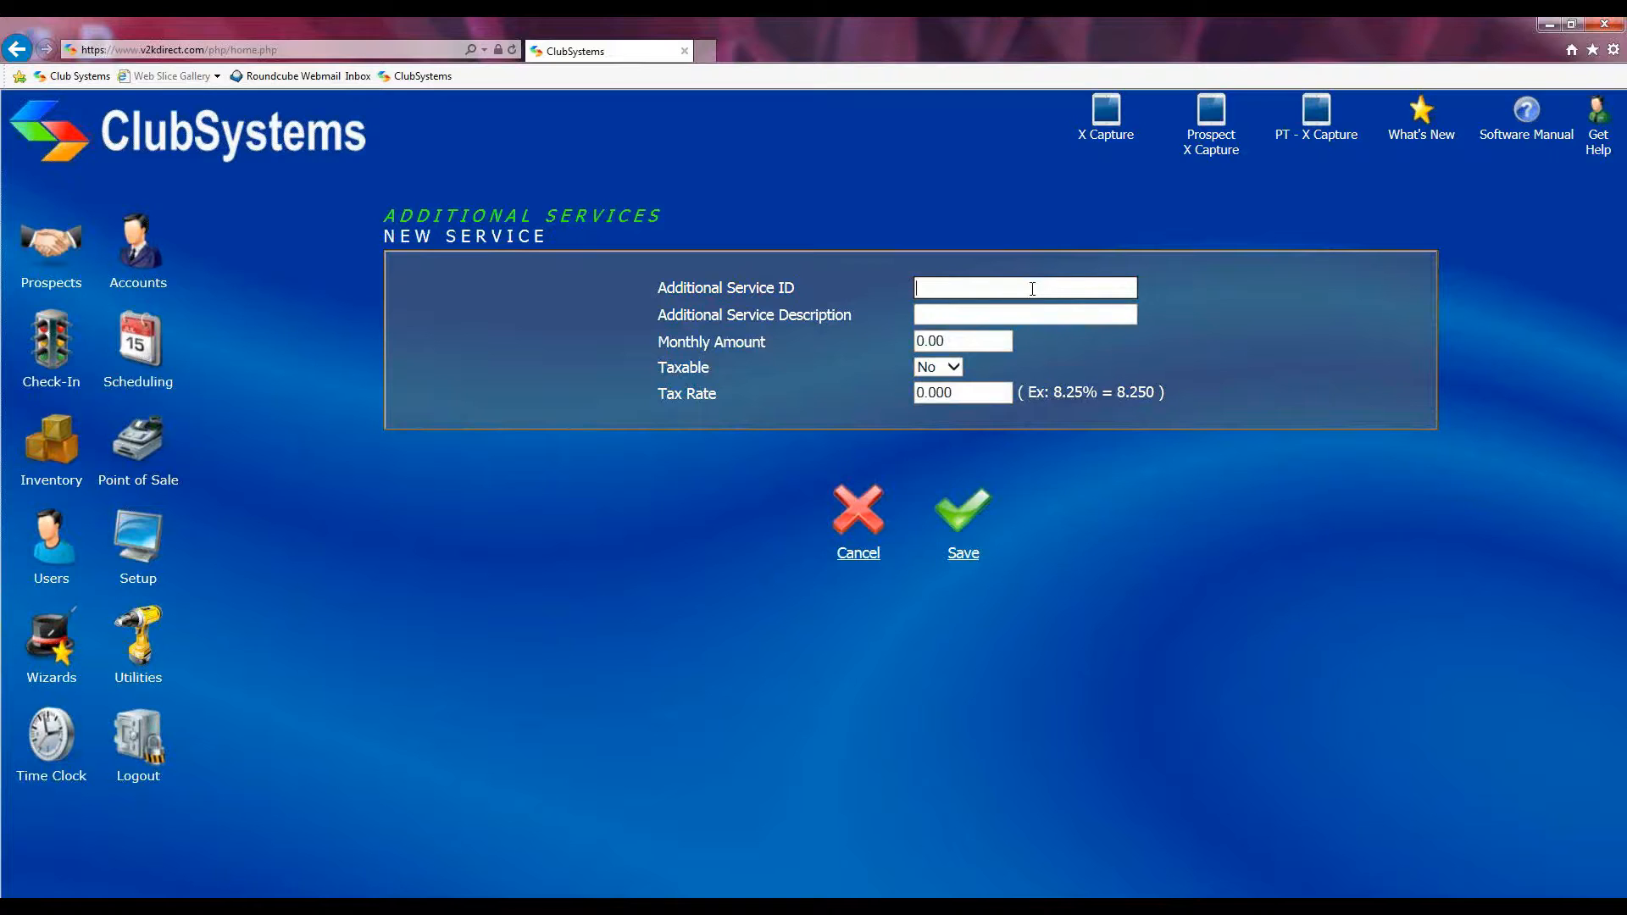
{"action": "left_click", "coordinate": [931, 314]}
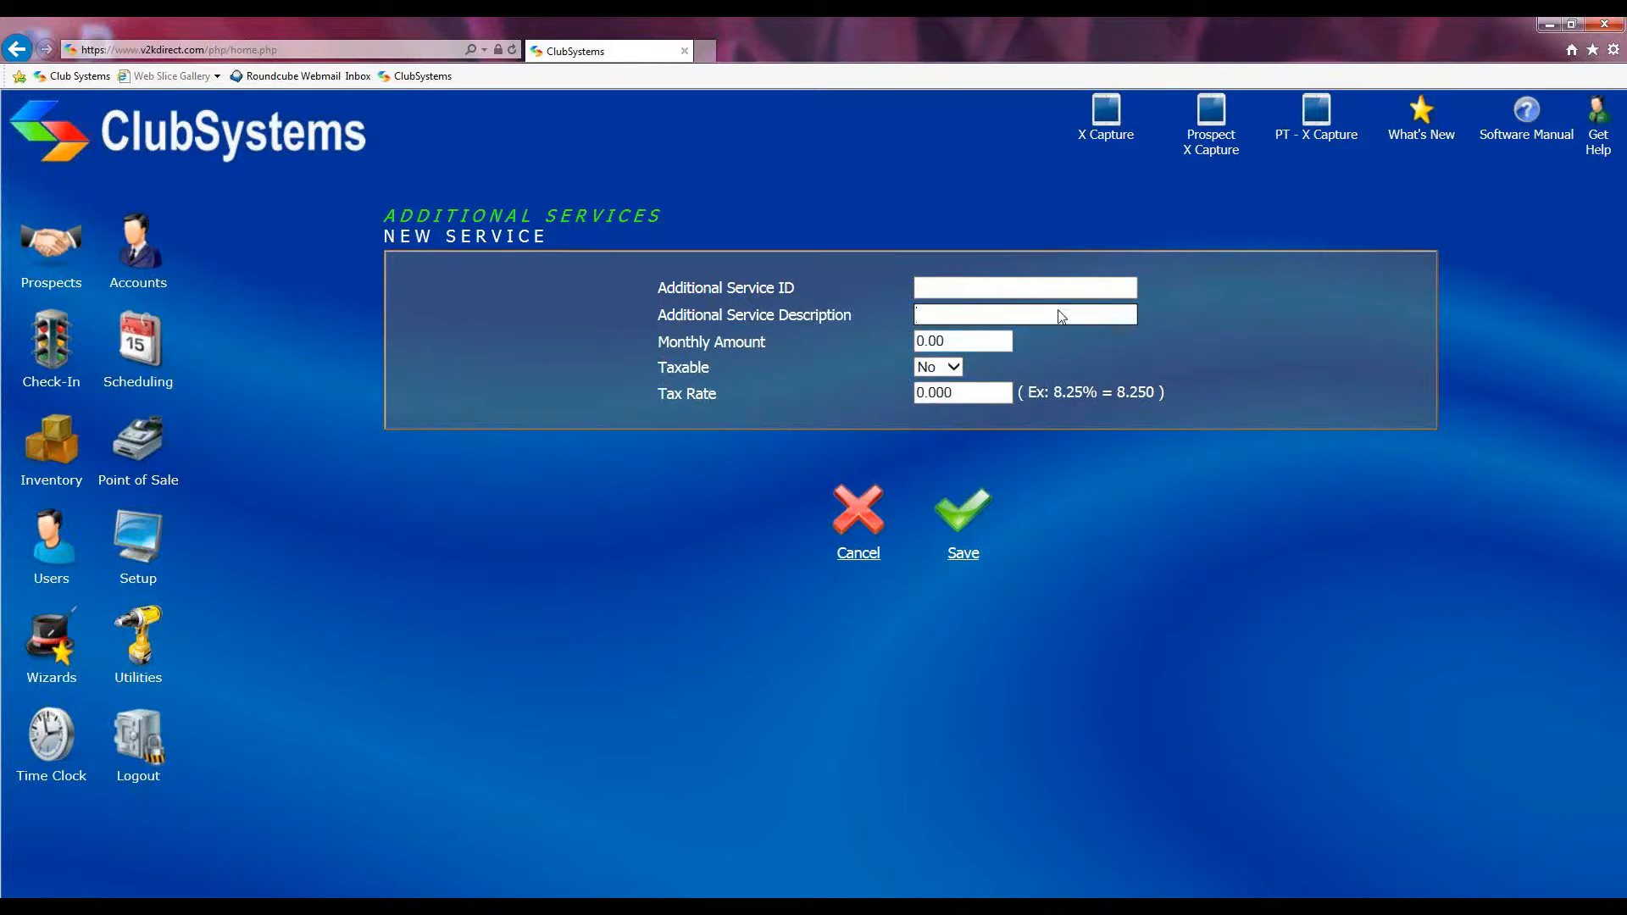
{"action": "left_click", "coordinate": [945, 342]}
{"action": "left_click_drag", "start_coordinate": [958, 341], "coordinate": [919, 342]}
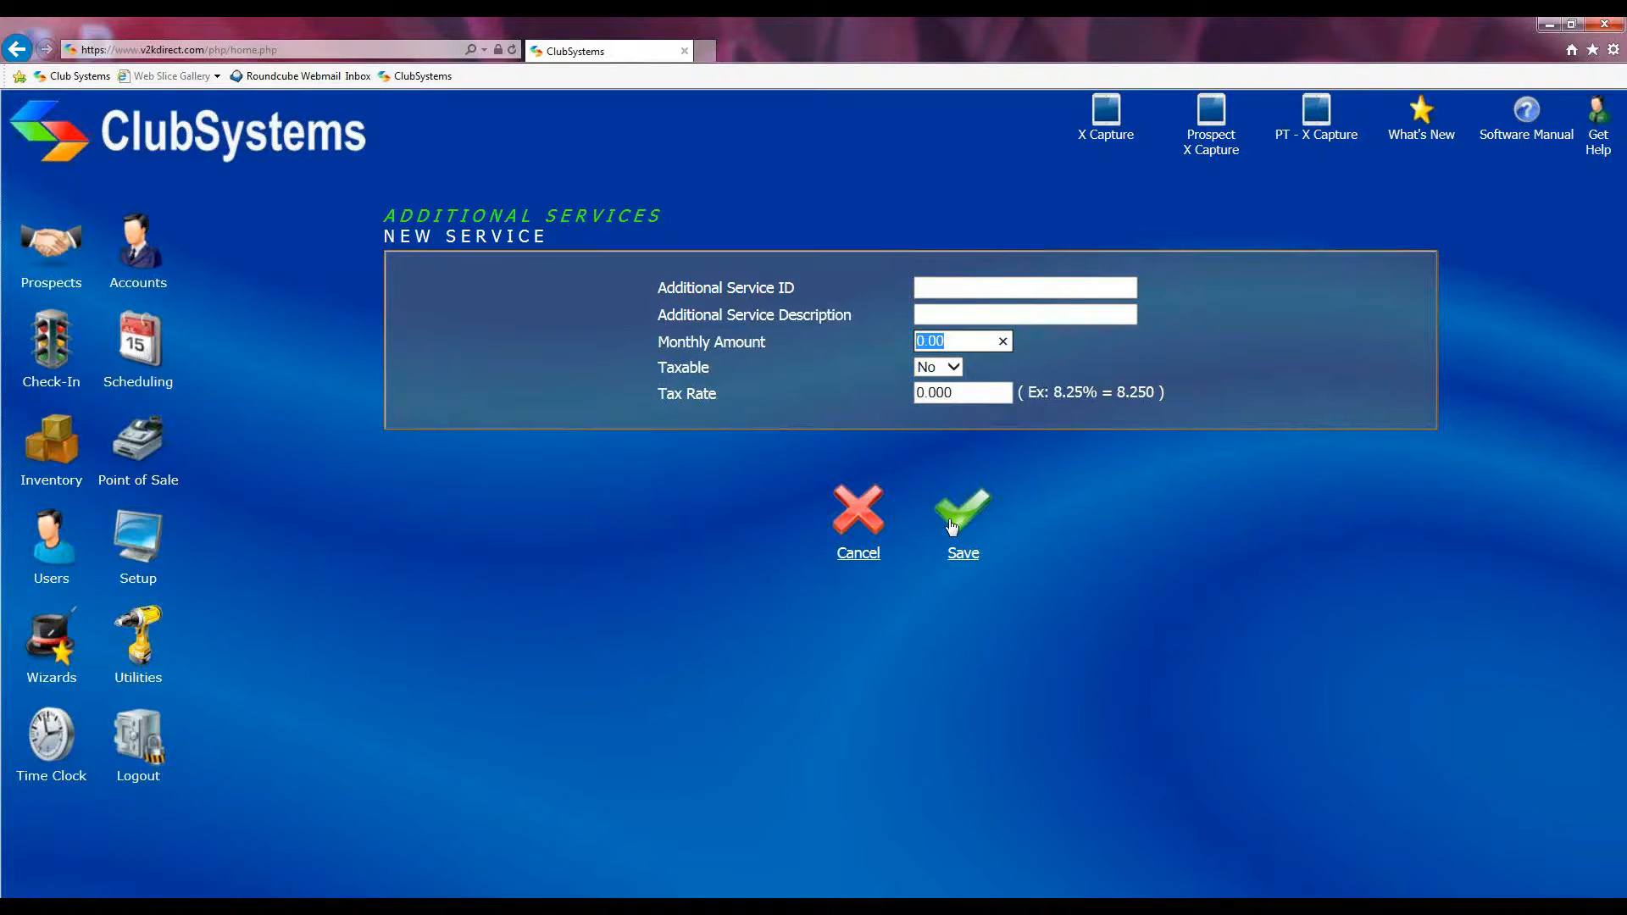
{"action": "left_click", "coordinate": [857, 507]}
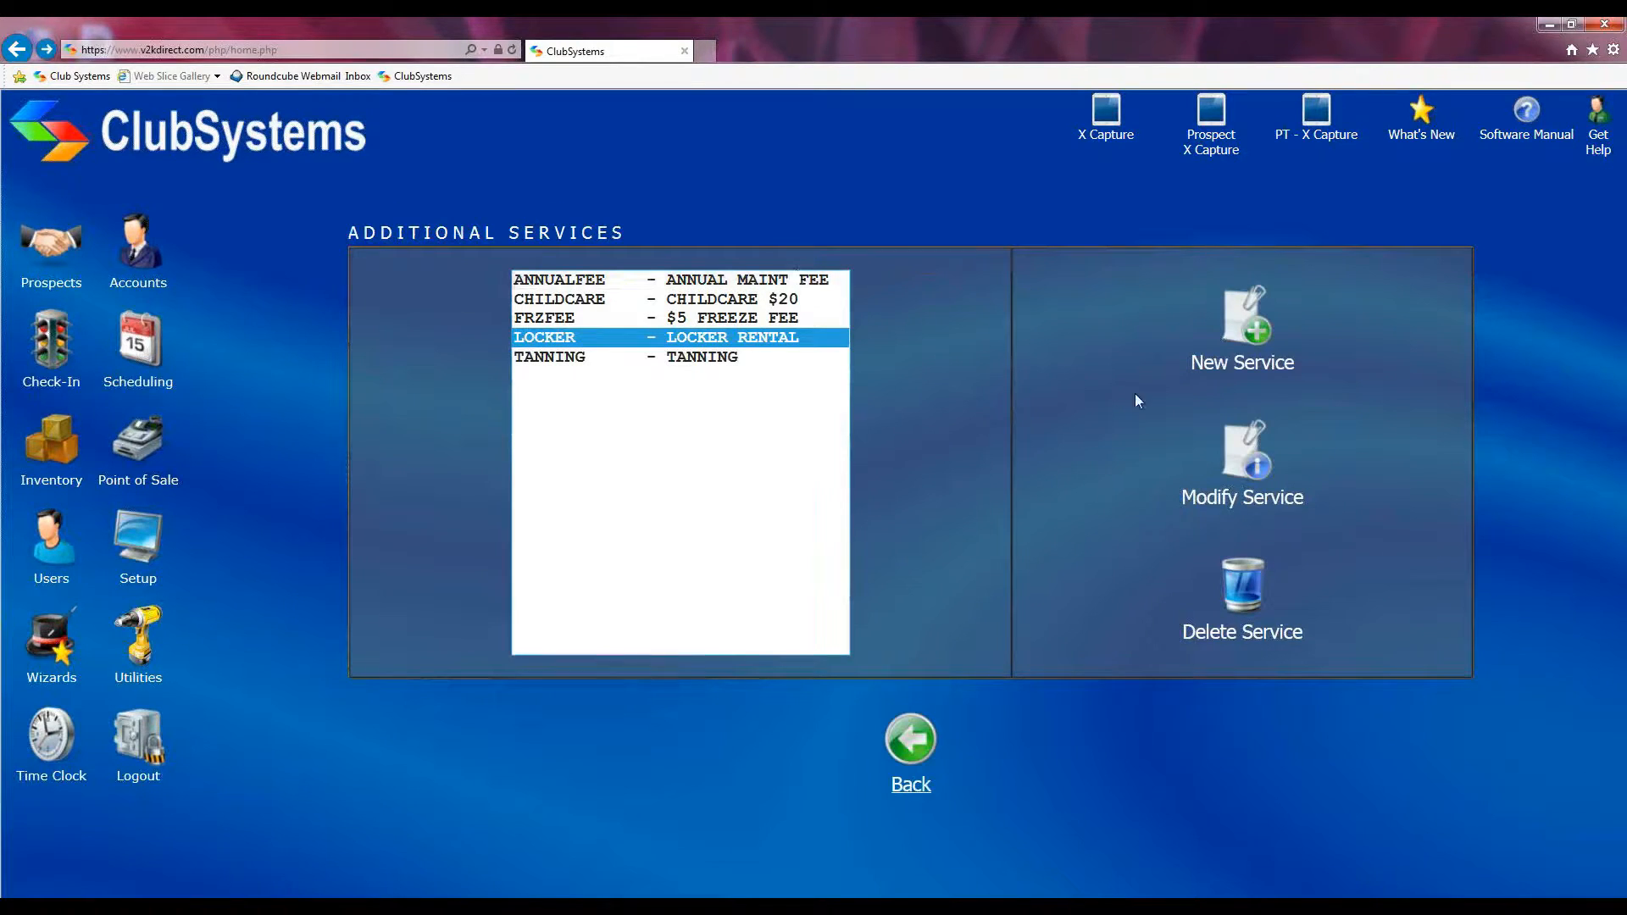
Review the blank new service form and the FRZFEE service's settings, save that service and return to System Setup
{"action": "left_click", "coordinate": [1253, 315]}
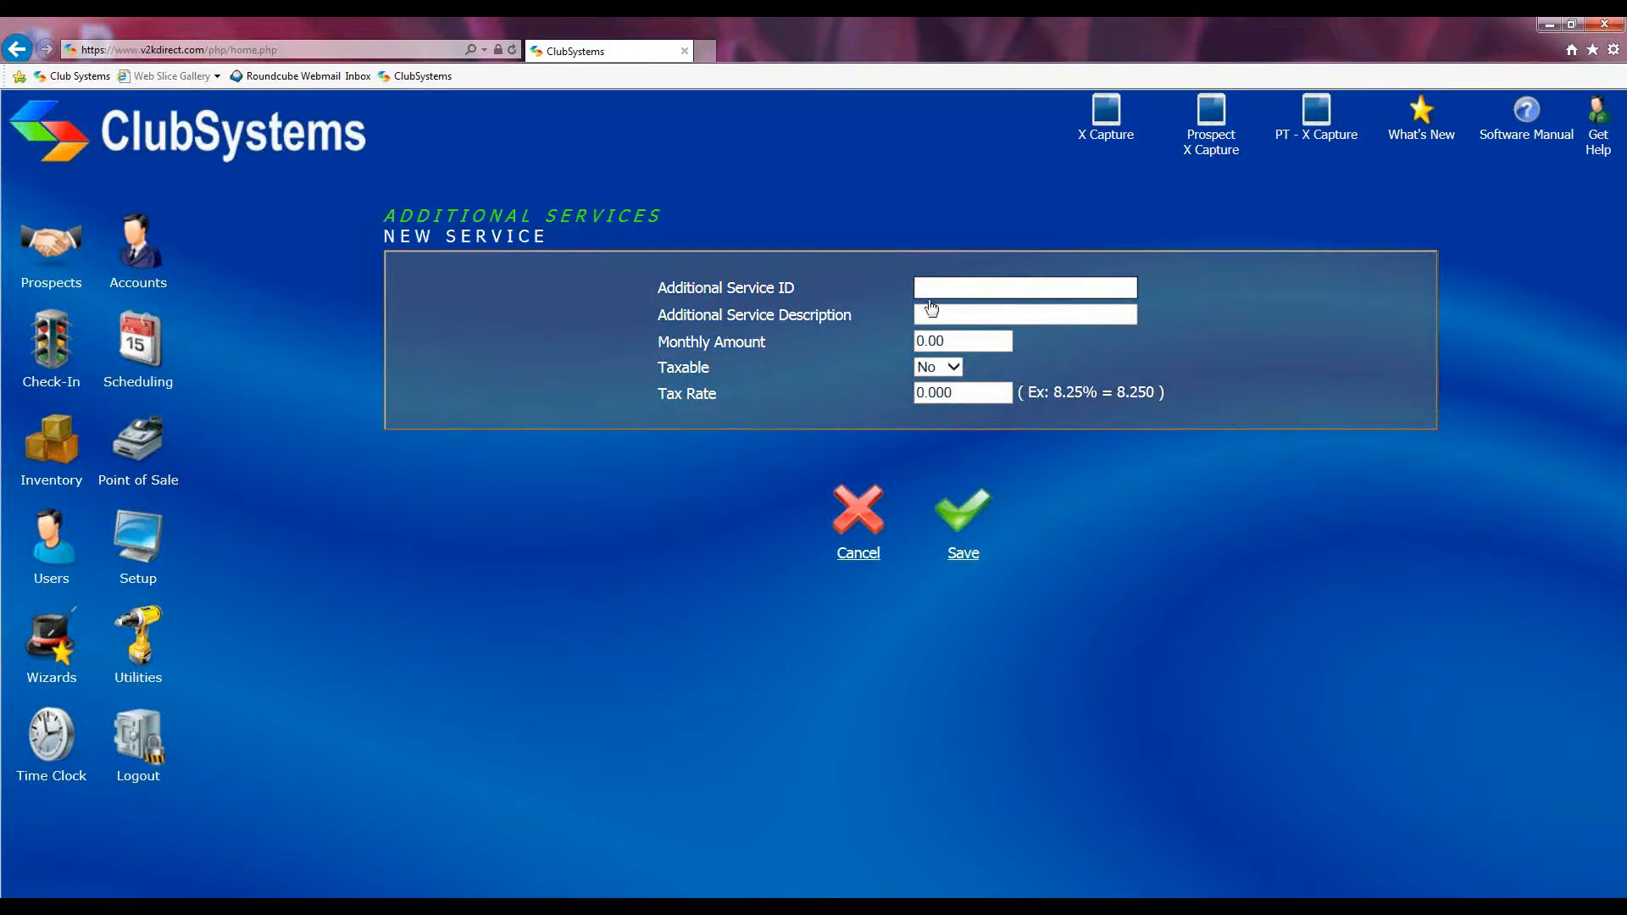
{"action": "left_click", "coordinate": [848, 519]}
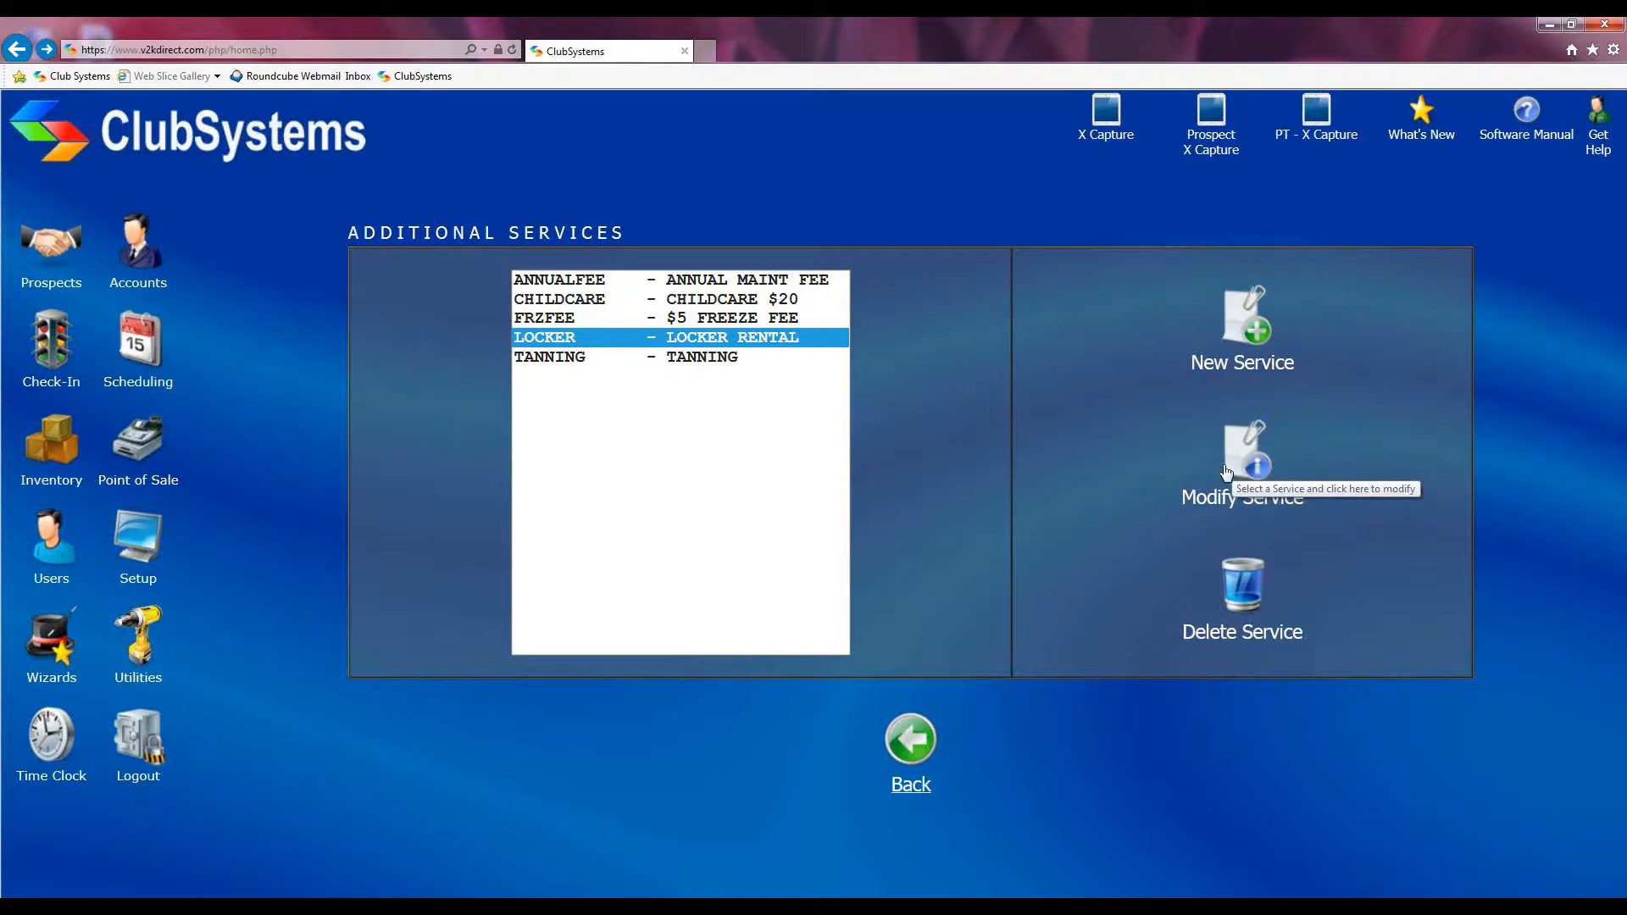
{"action": "left_click", "coordinate": [805, 320]}
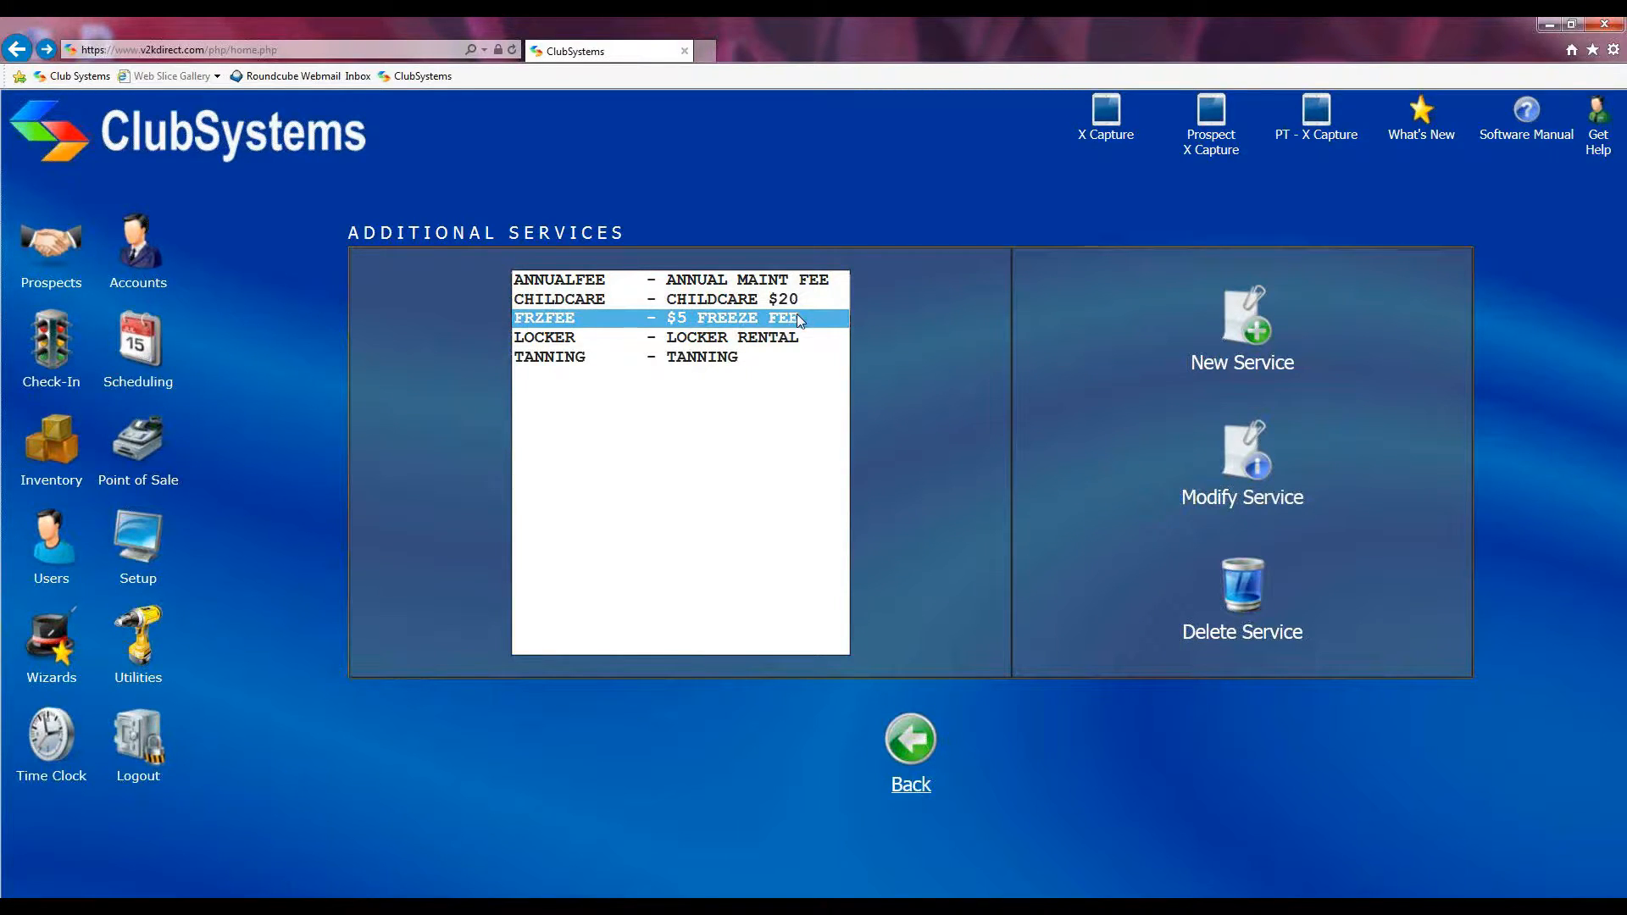
{"action": "left_click", "coordinate": [1232, 461]}
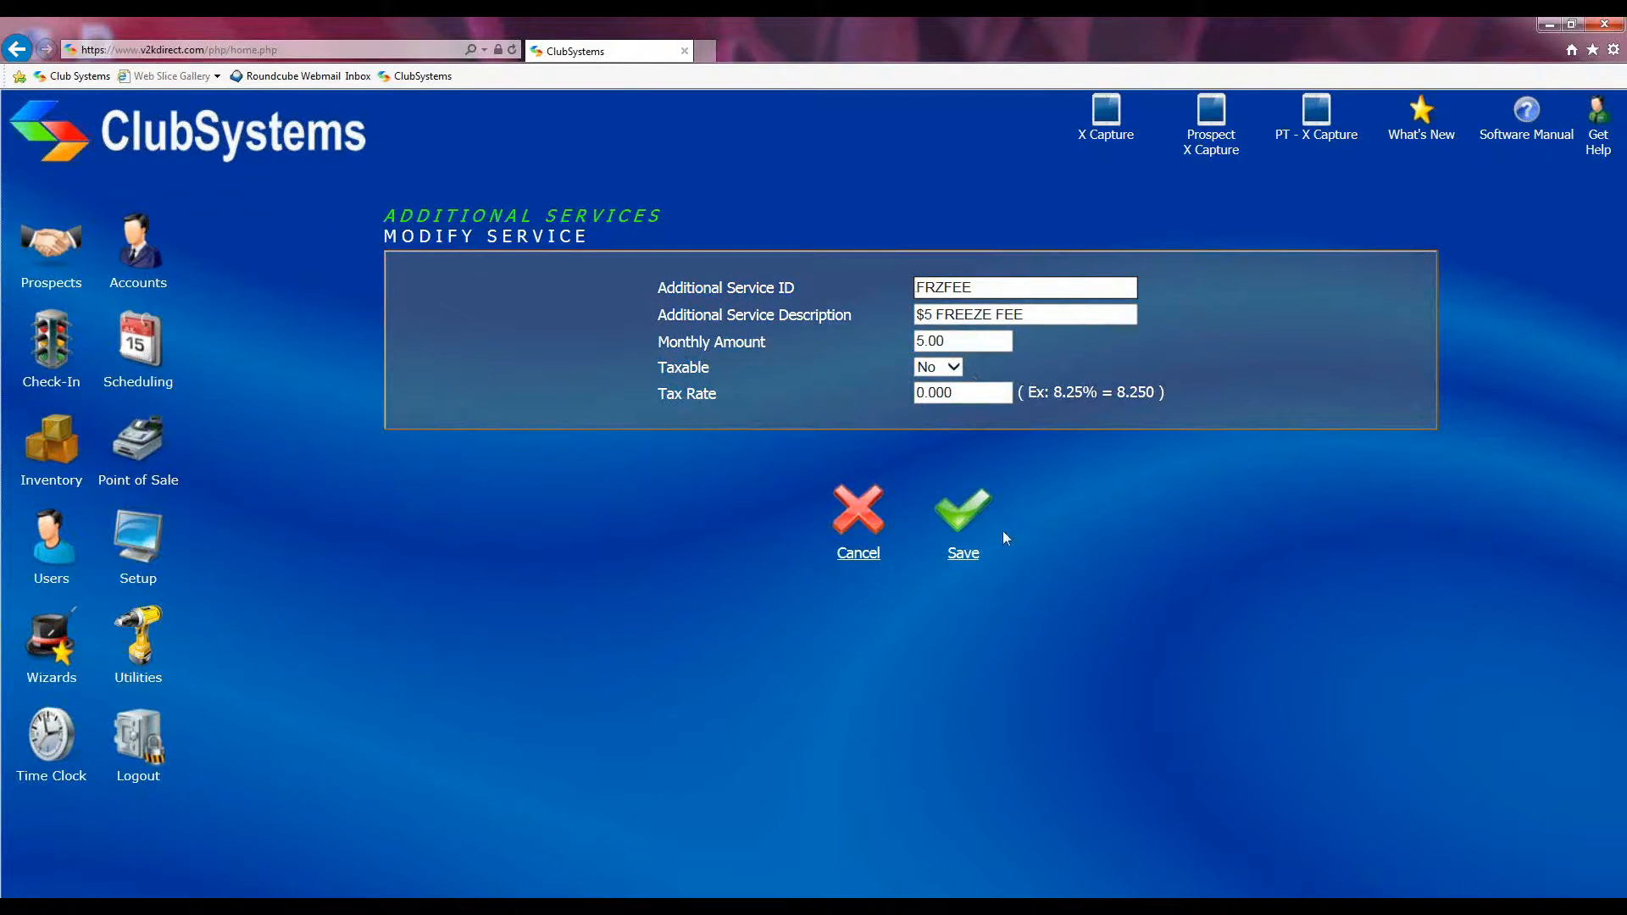
{"action": "left_click", "coordinate": [951, 519]}
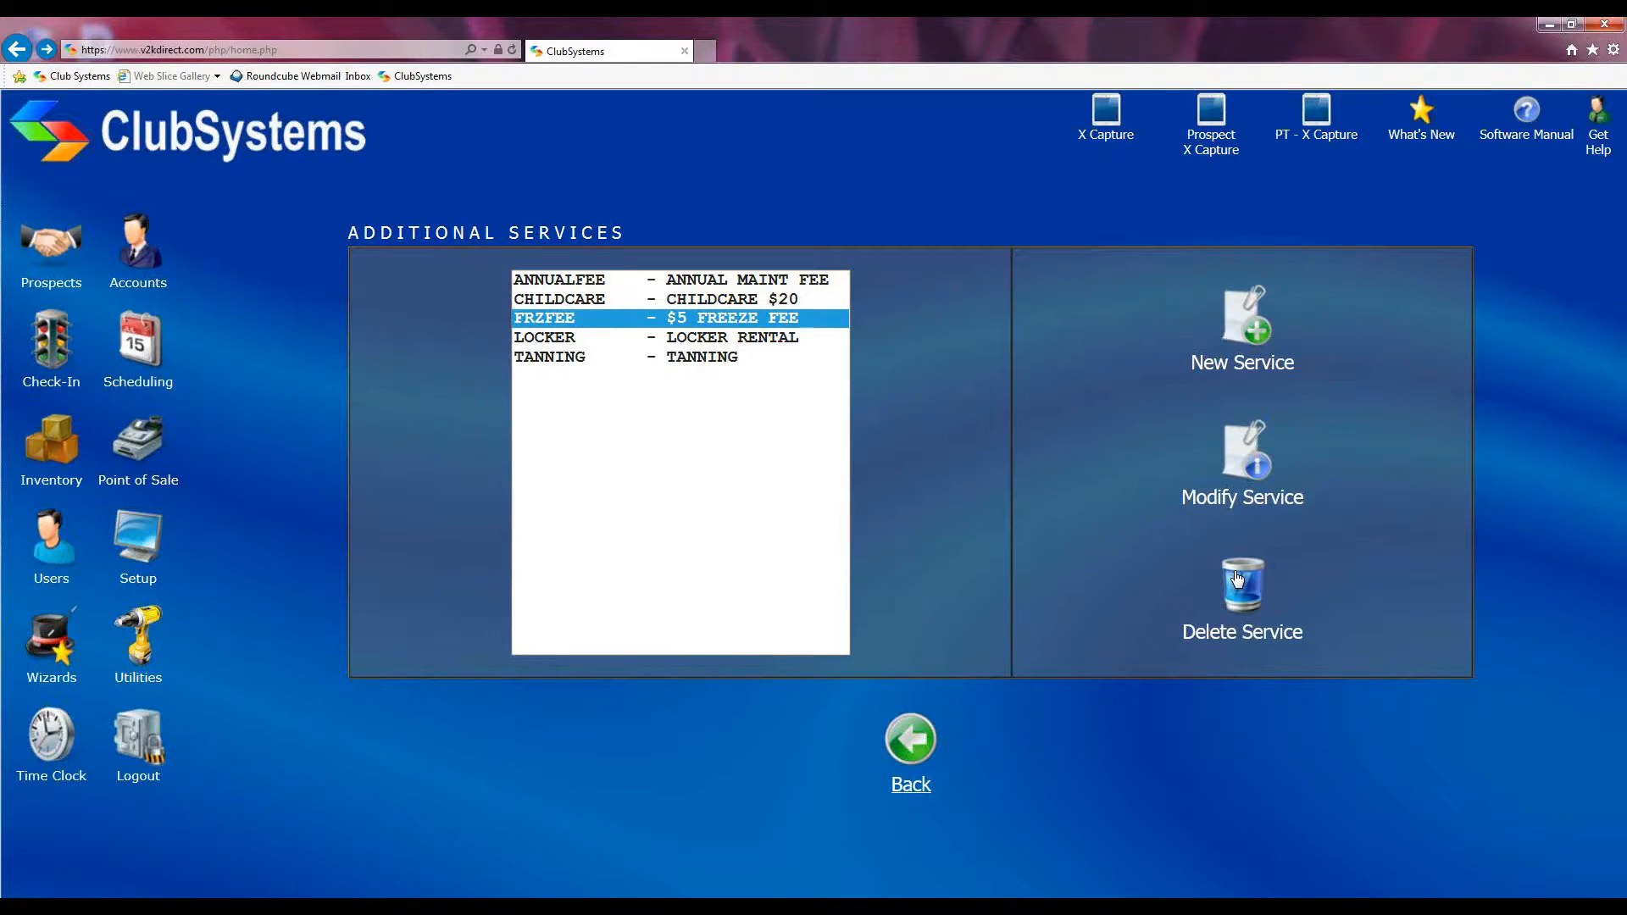
{"action": "left_click", "coordinate": [910, 737]}
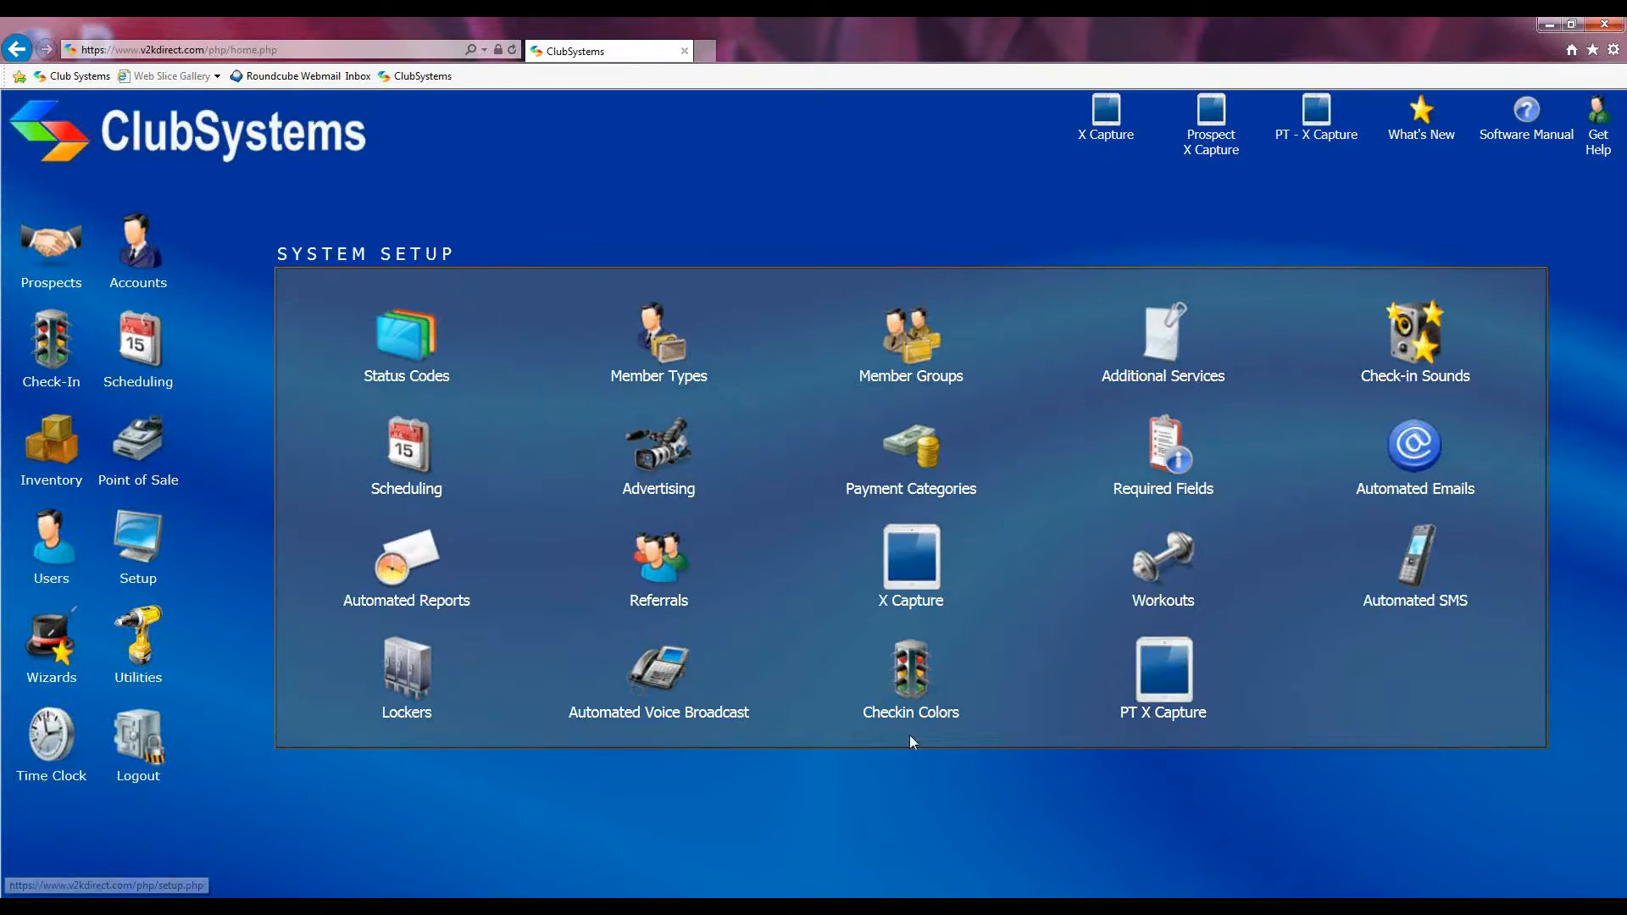
Examine the check-in sound choices for good and bad check-ins, and cancel back to System Setup
{"action": "left_click", "coordinate": [1423, 350]}
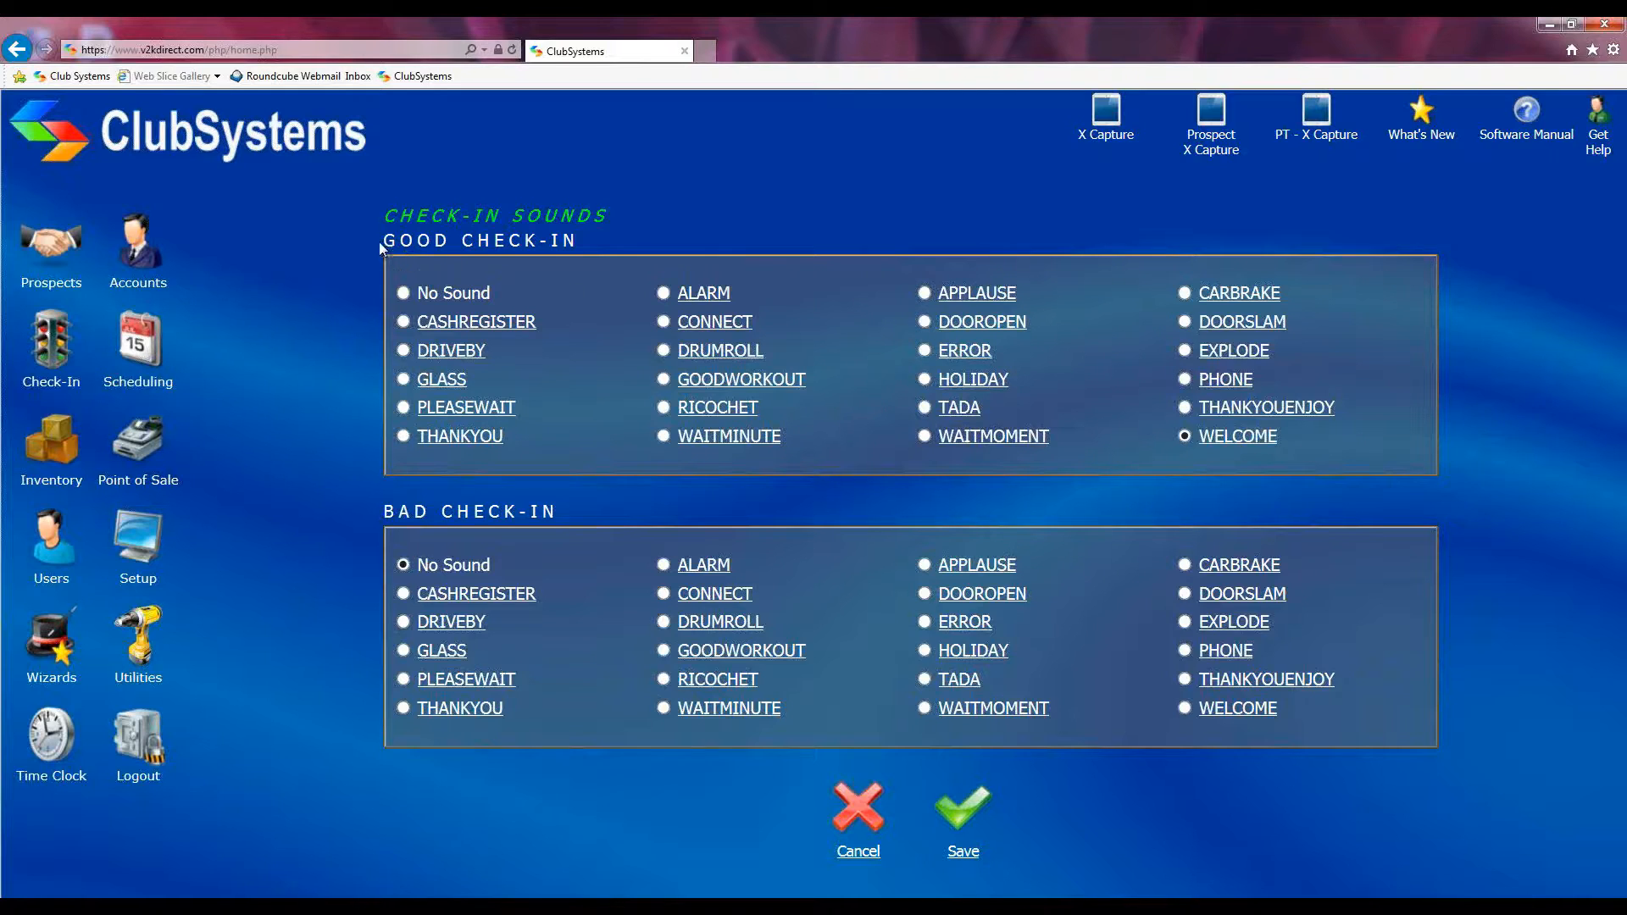
{"action": "left_click_drag", "start_coordinate": [379, 241], "coordinate": [569, 248]}
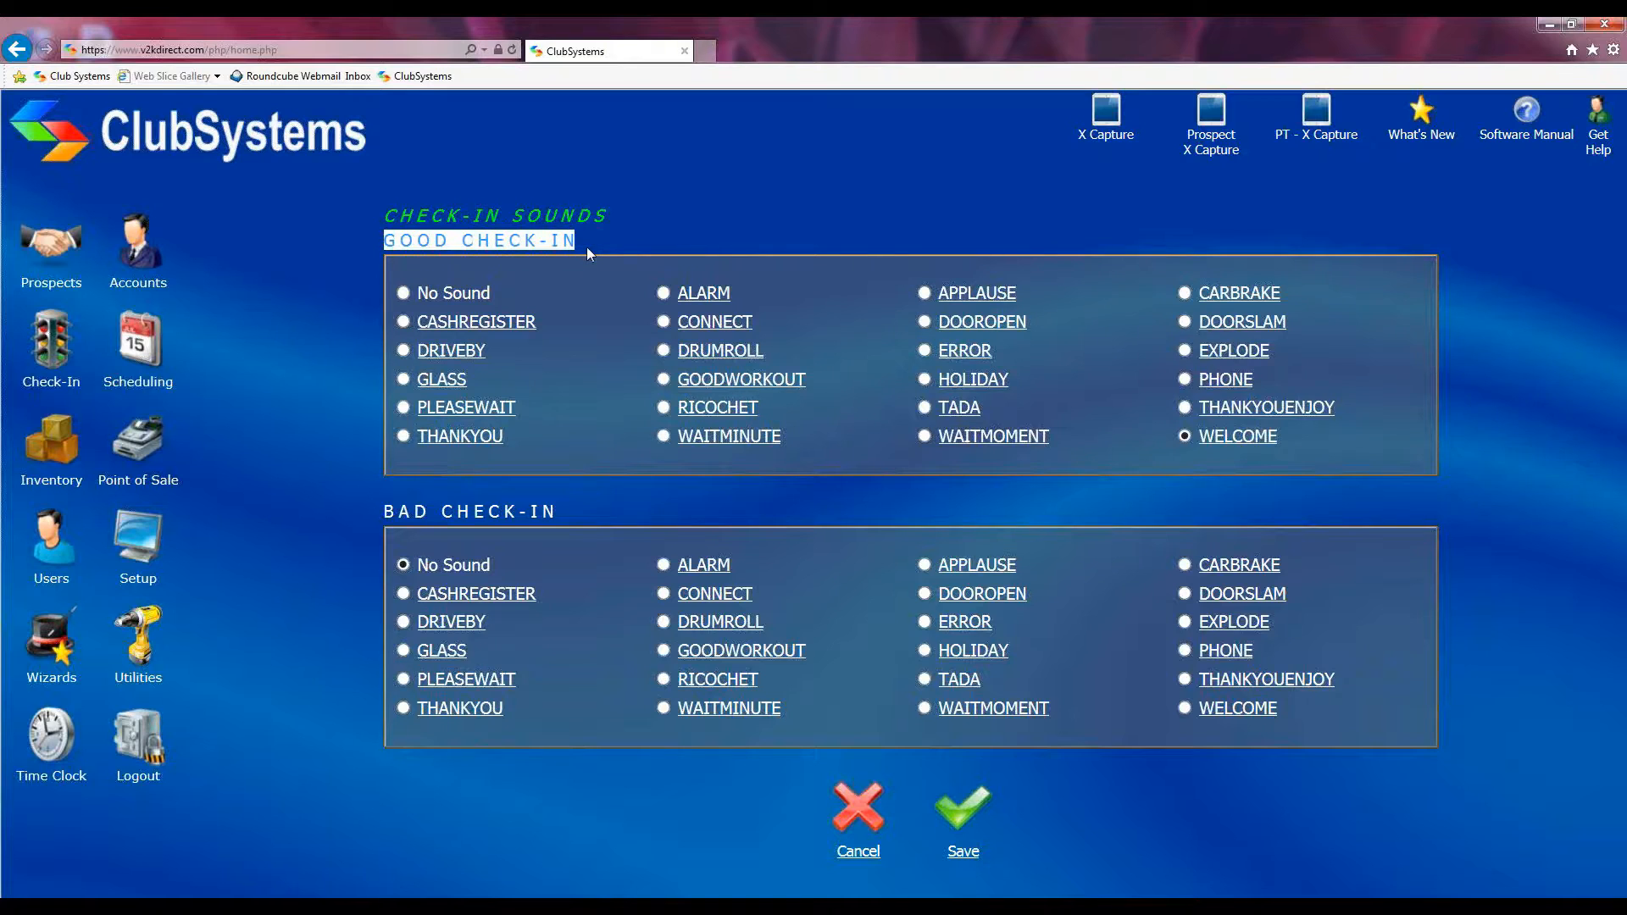
{"action": "left_click_drag", "start_coordinate": [371, 510], "coordinate": [578, 512]}
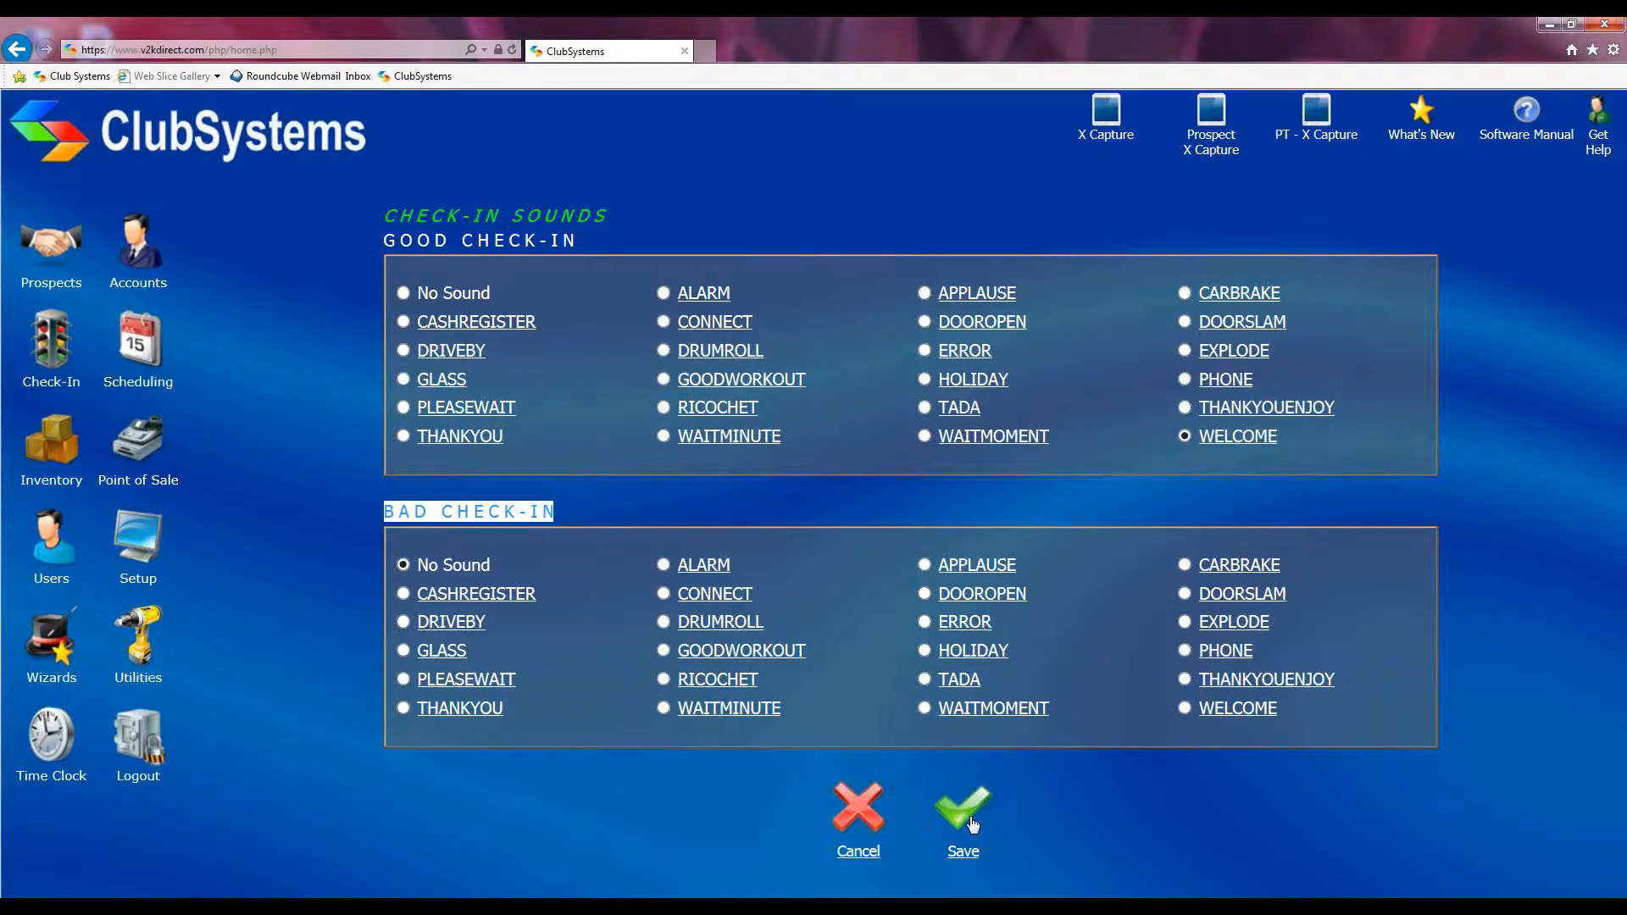
{"action": "left_click", "coordinate": [860, 816]}
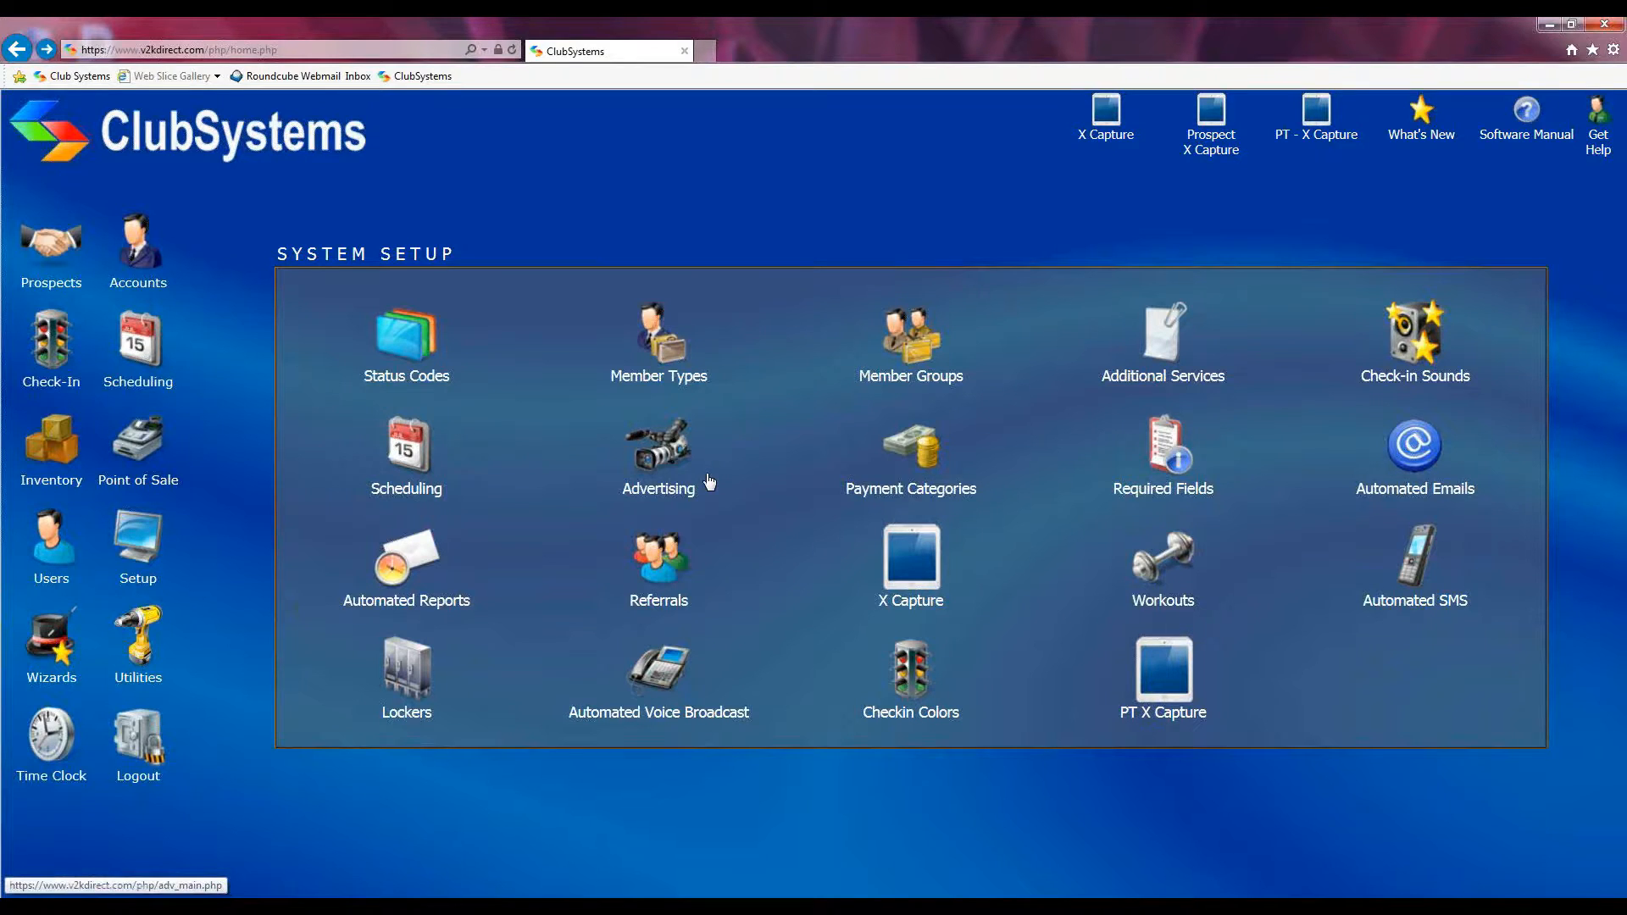
Open the advertisements list, look at the new advertisement form's name field and cancel the form
{"action": "left_click", "coordinate": [660, 458]}
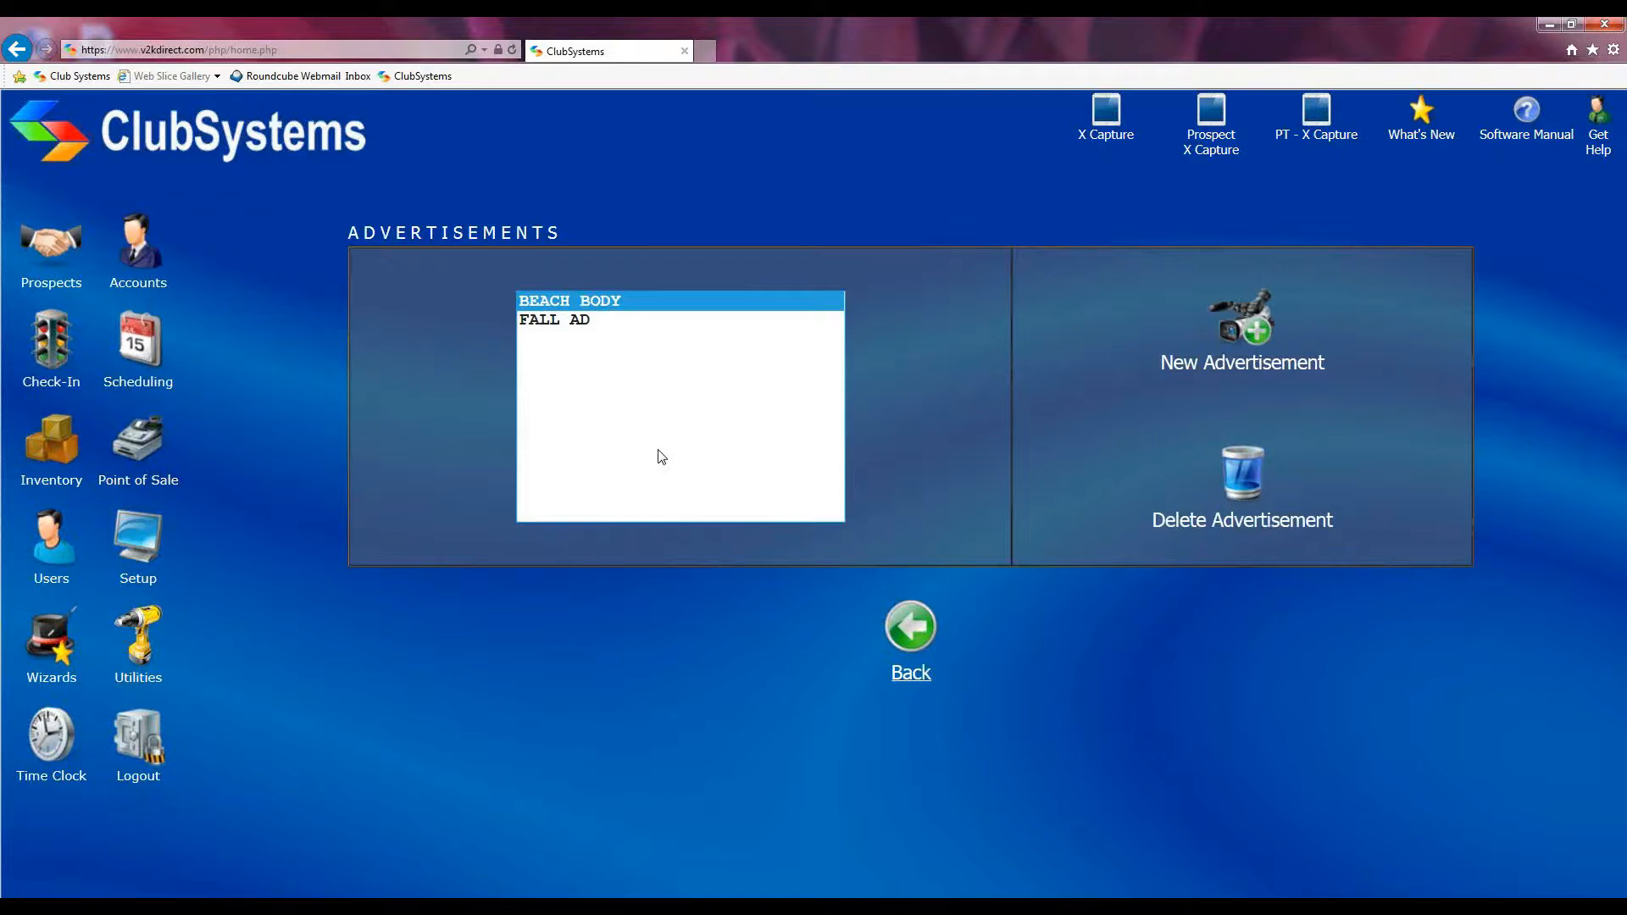
{"action": "left_click", "coordinate": [1235, 326]}
{"action": "left_click", "coordinate": [978, 288]}
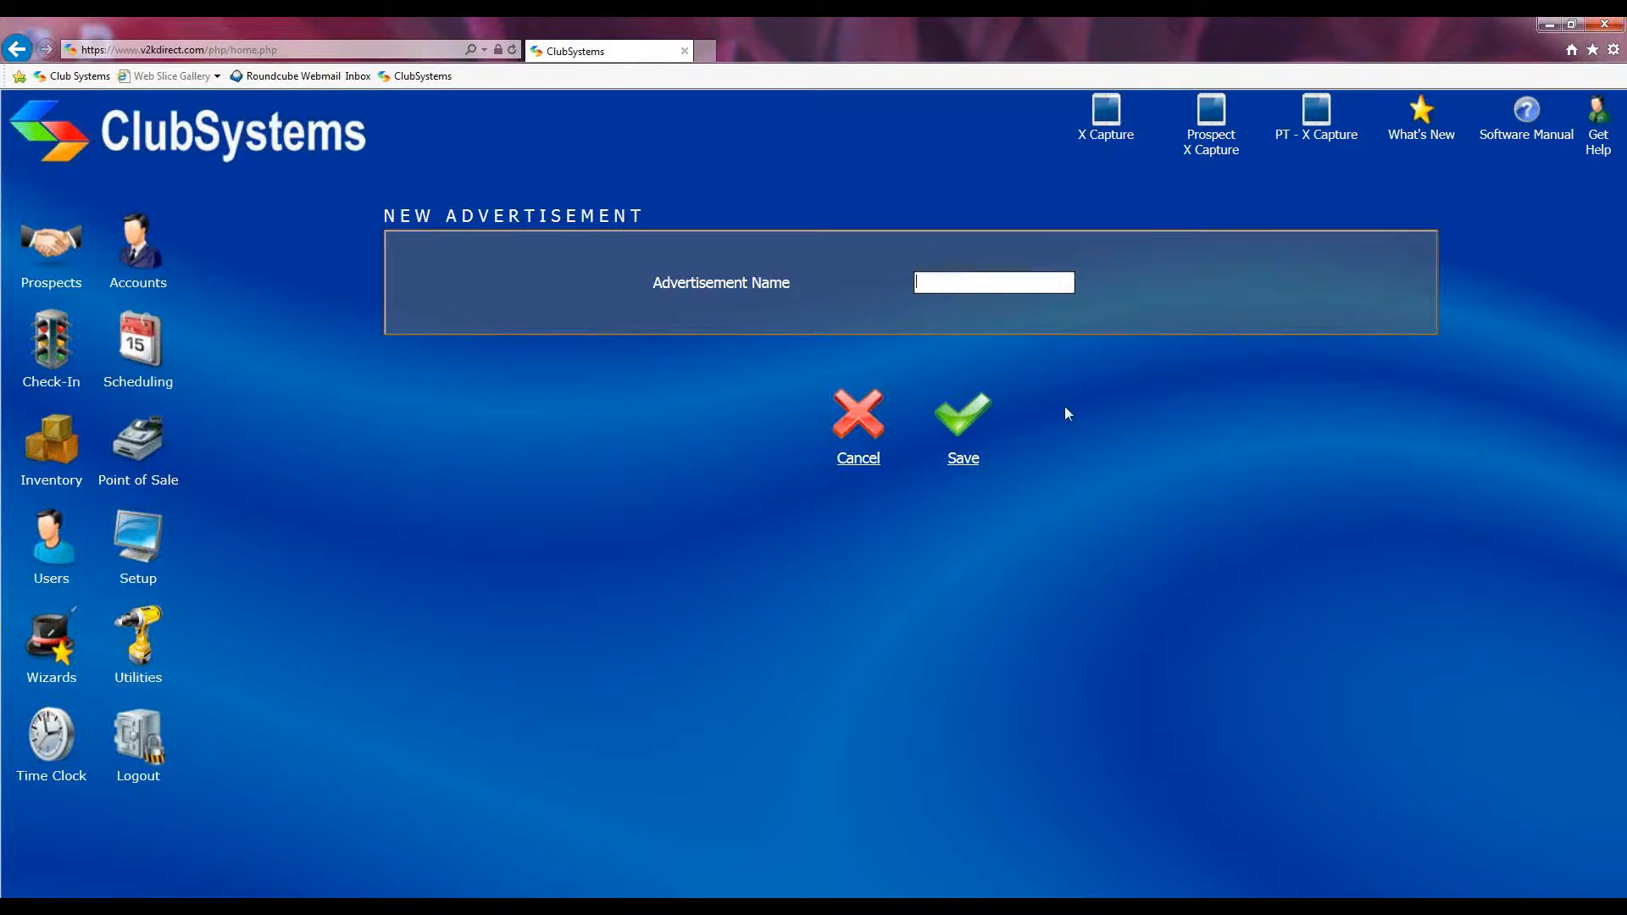
{"action": "left_click", "coordinate": [850, 413]}
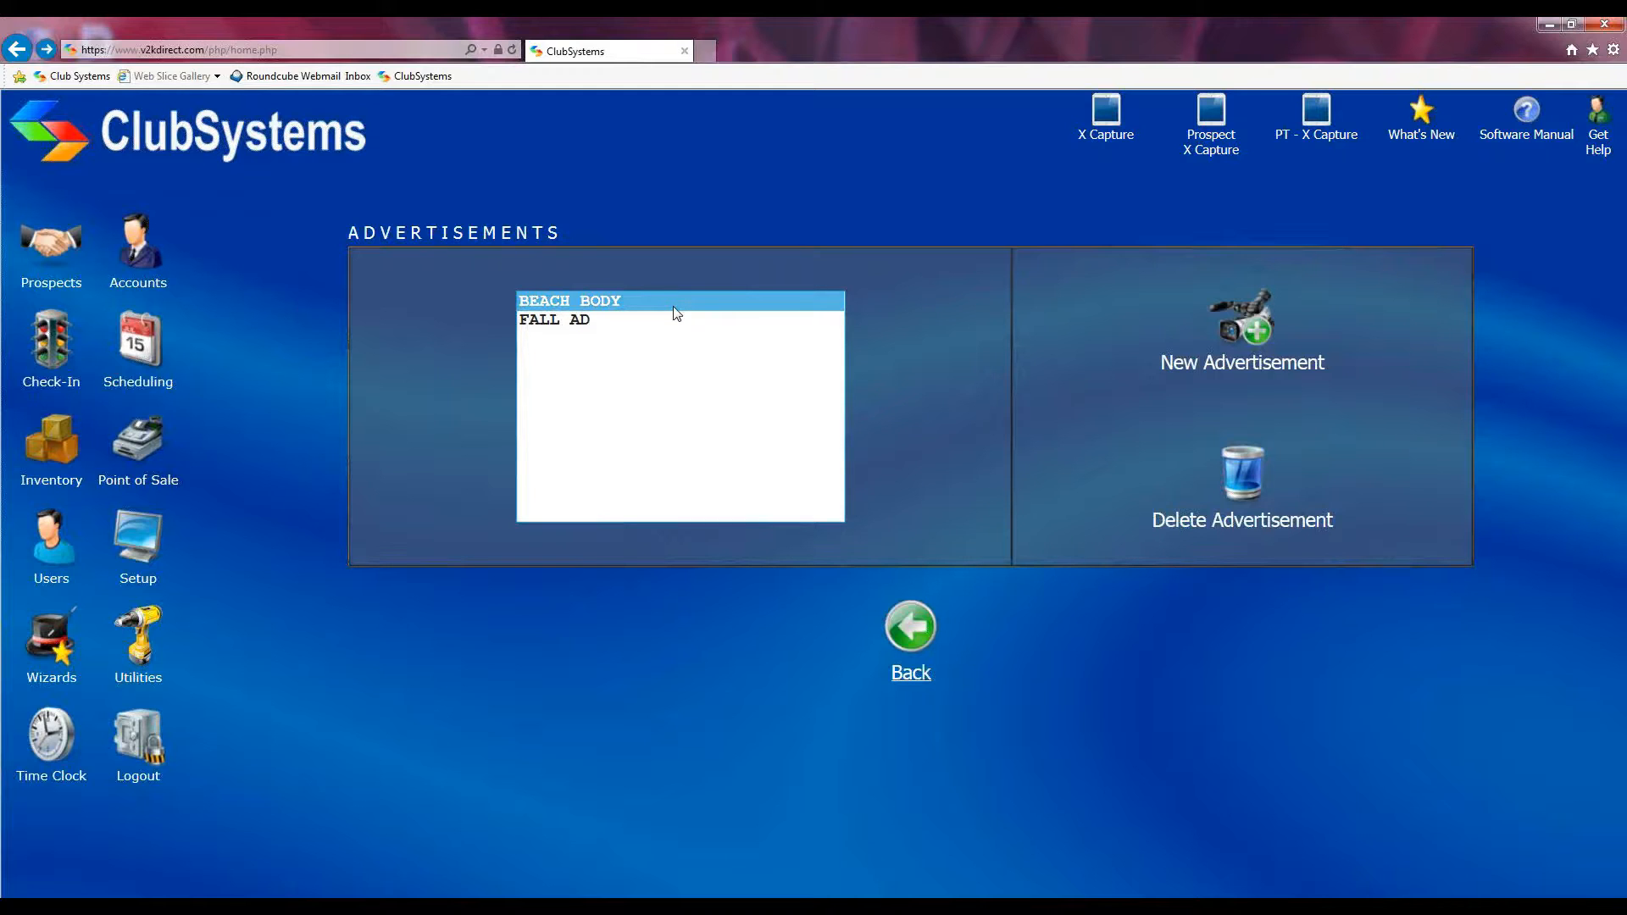
Select the FALL AD advertisement to look at the delete option, and return to System Setup
{"action": "left_click", "coordinate": [604, 328]}
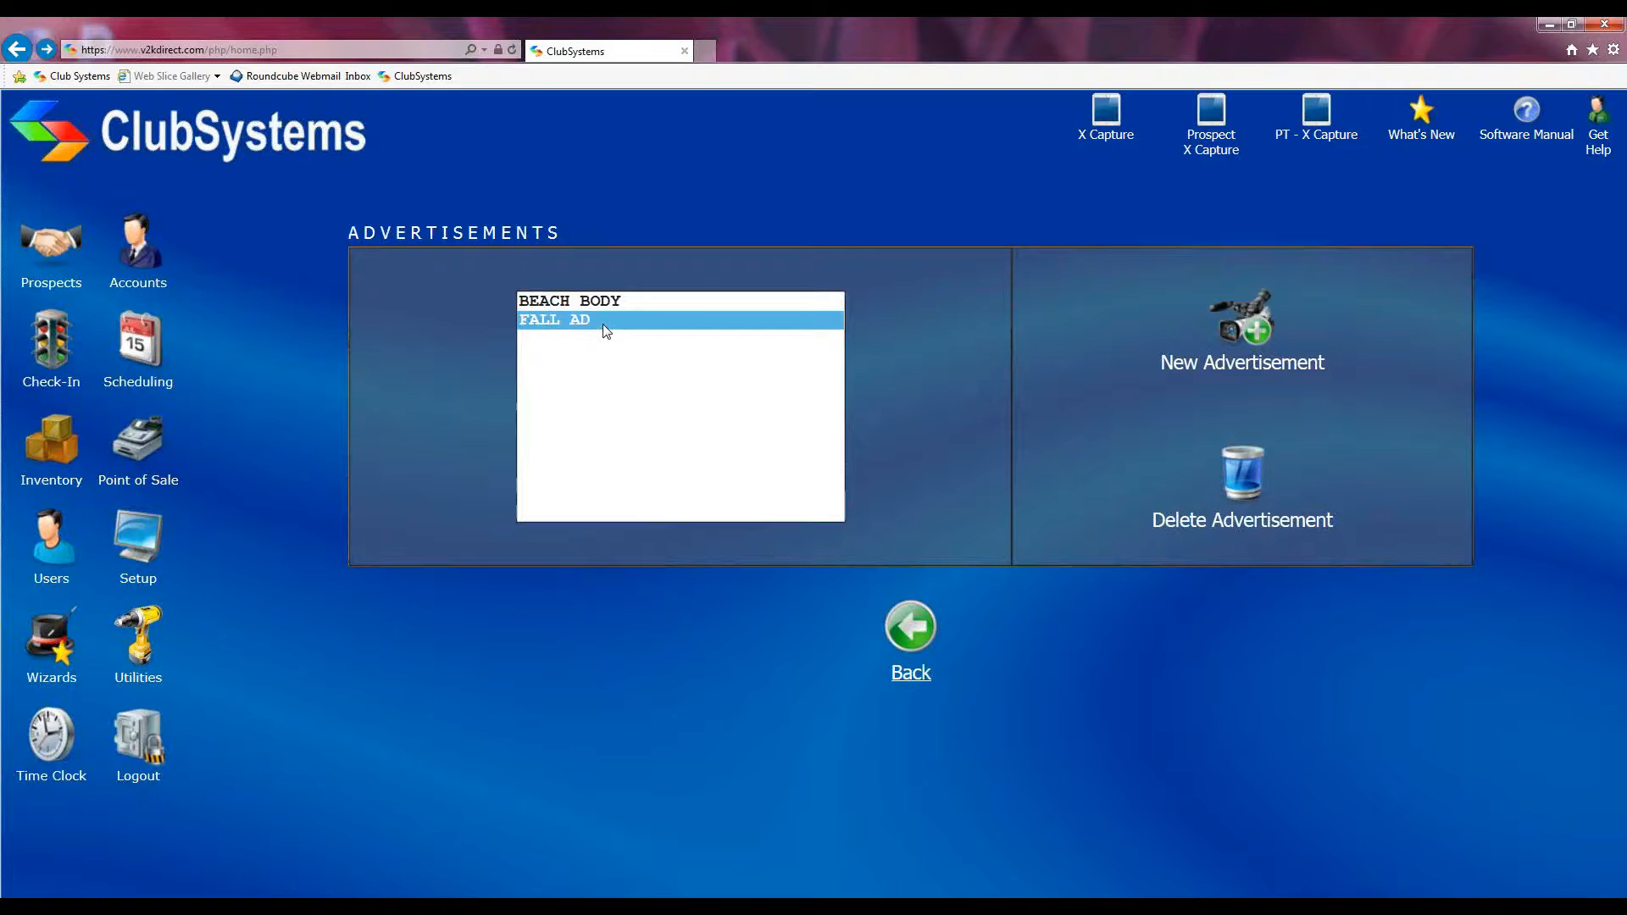
{"action": "left_click", "coordinate": [535, 319]}
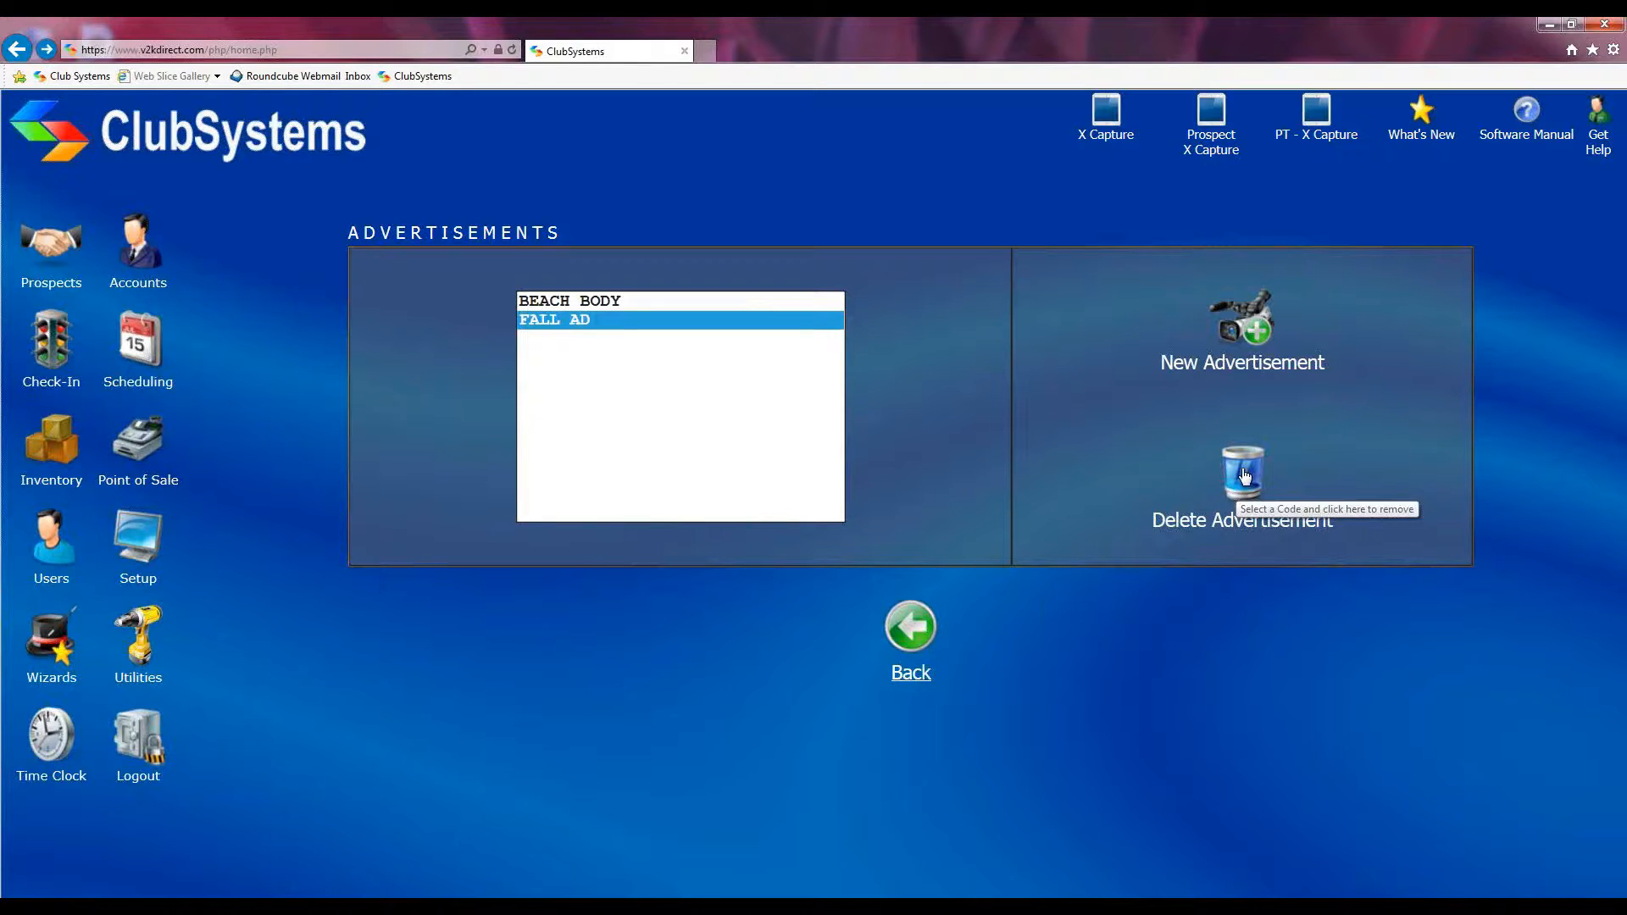
{"action": "left_click", "coordinate": [909, 637]}
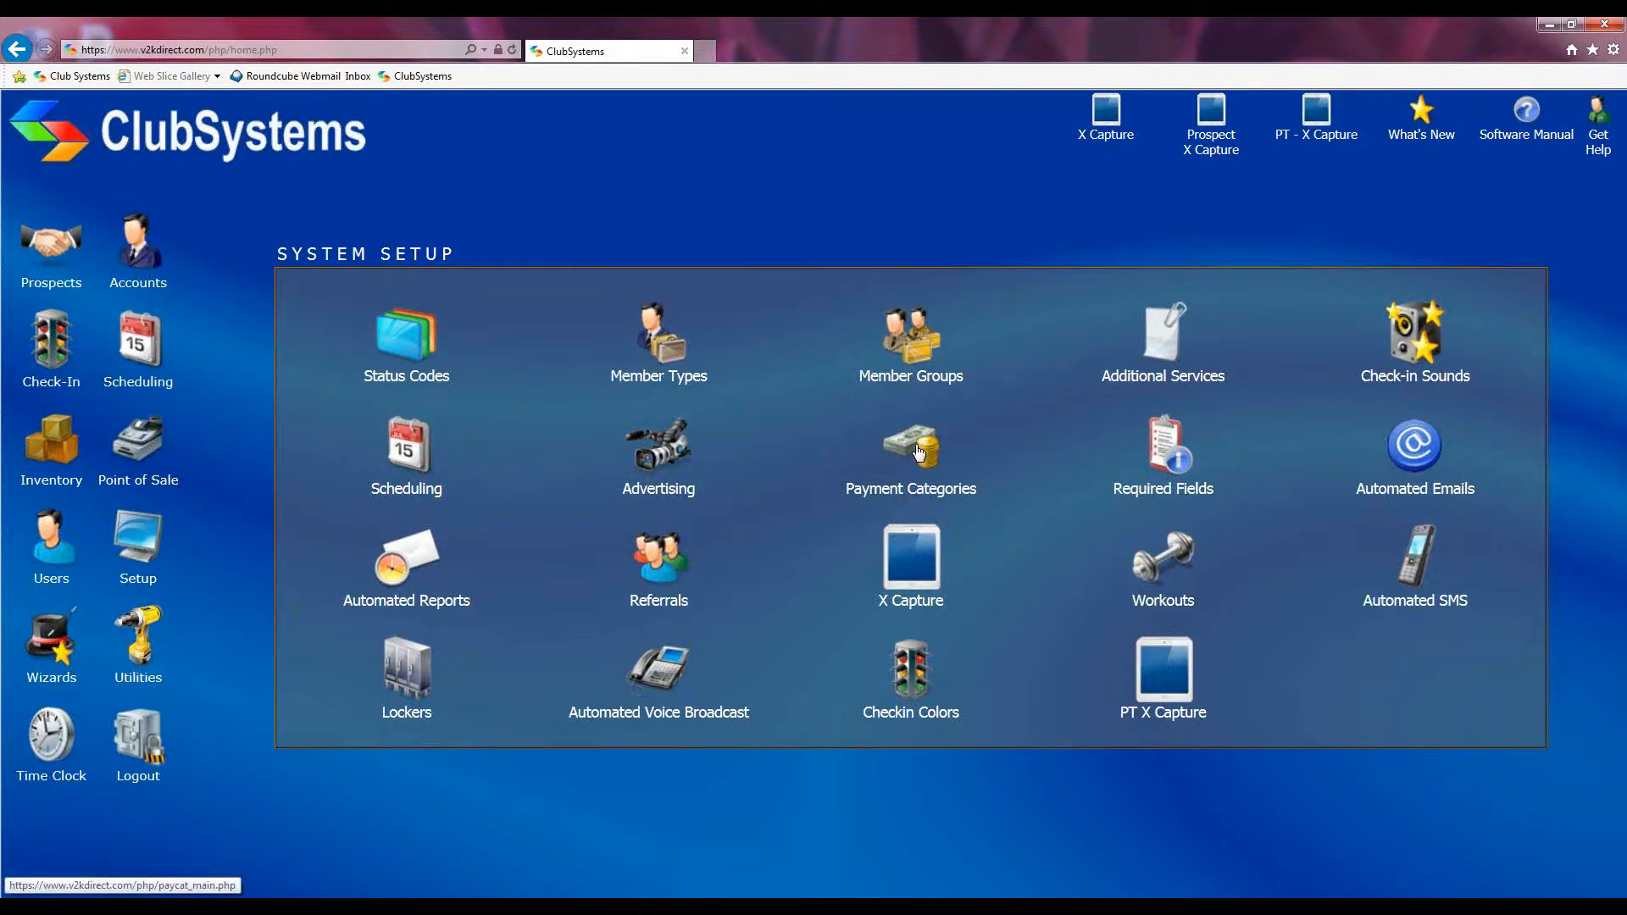
Open the payment categories list from System Setup
{"action": "left_click_drag", "start_coordinate": [840, 486], "coordinate": [1005, 491]}
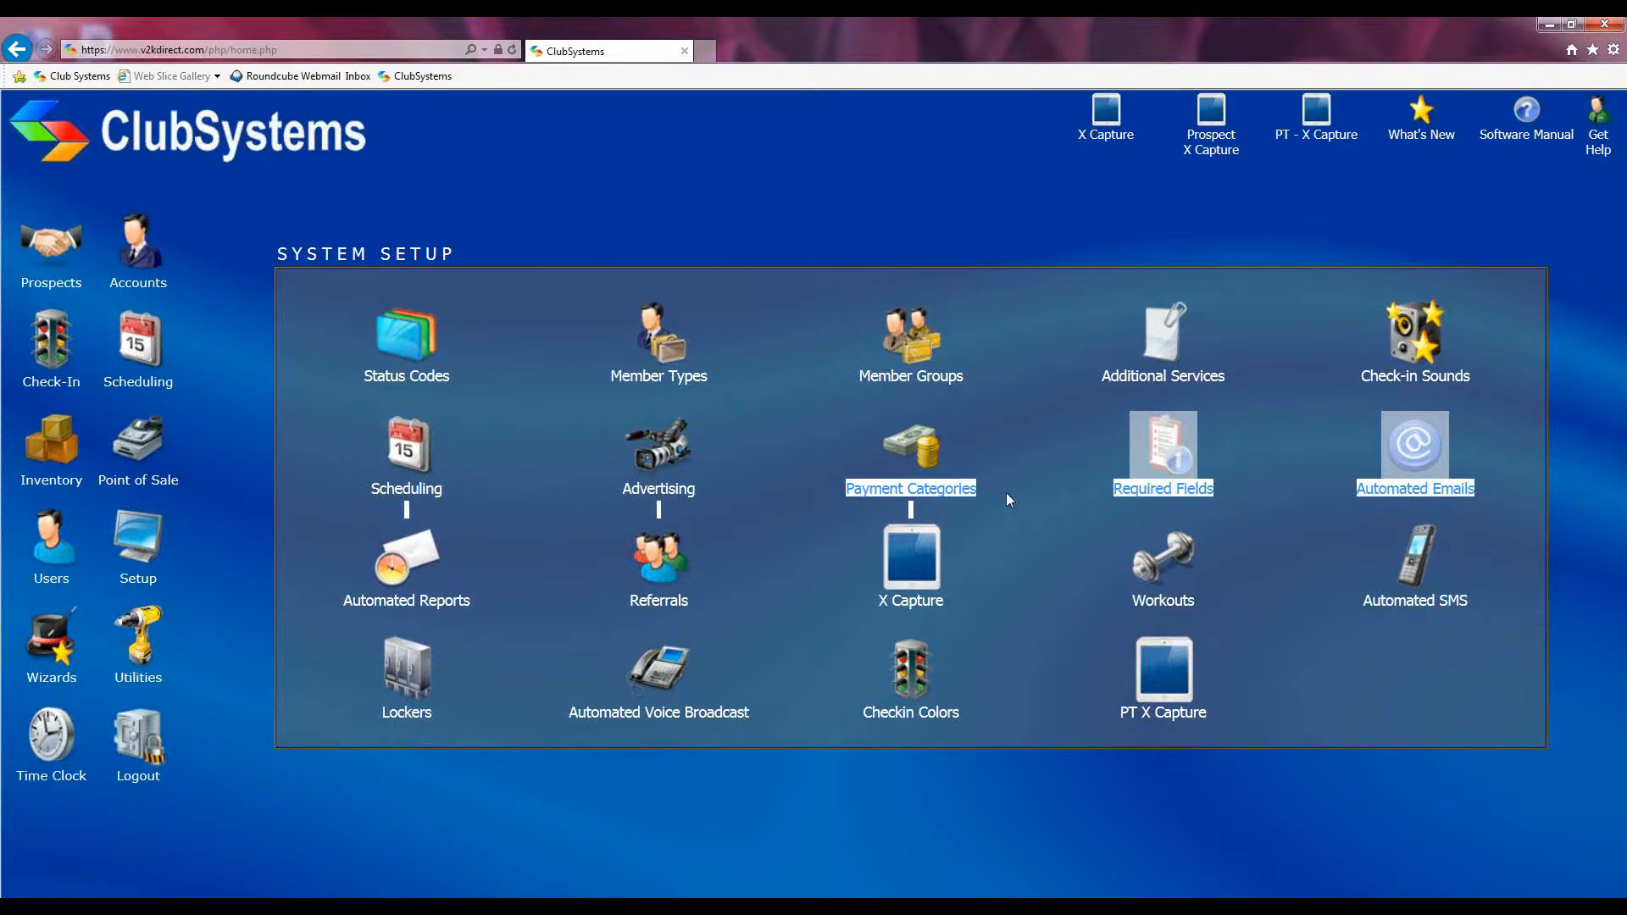
{"action": "left_click", "coordinate": [932, 448]}
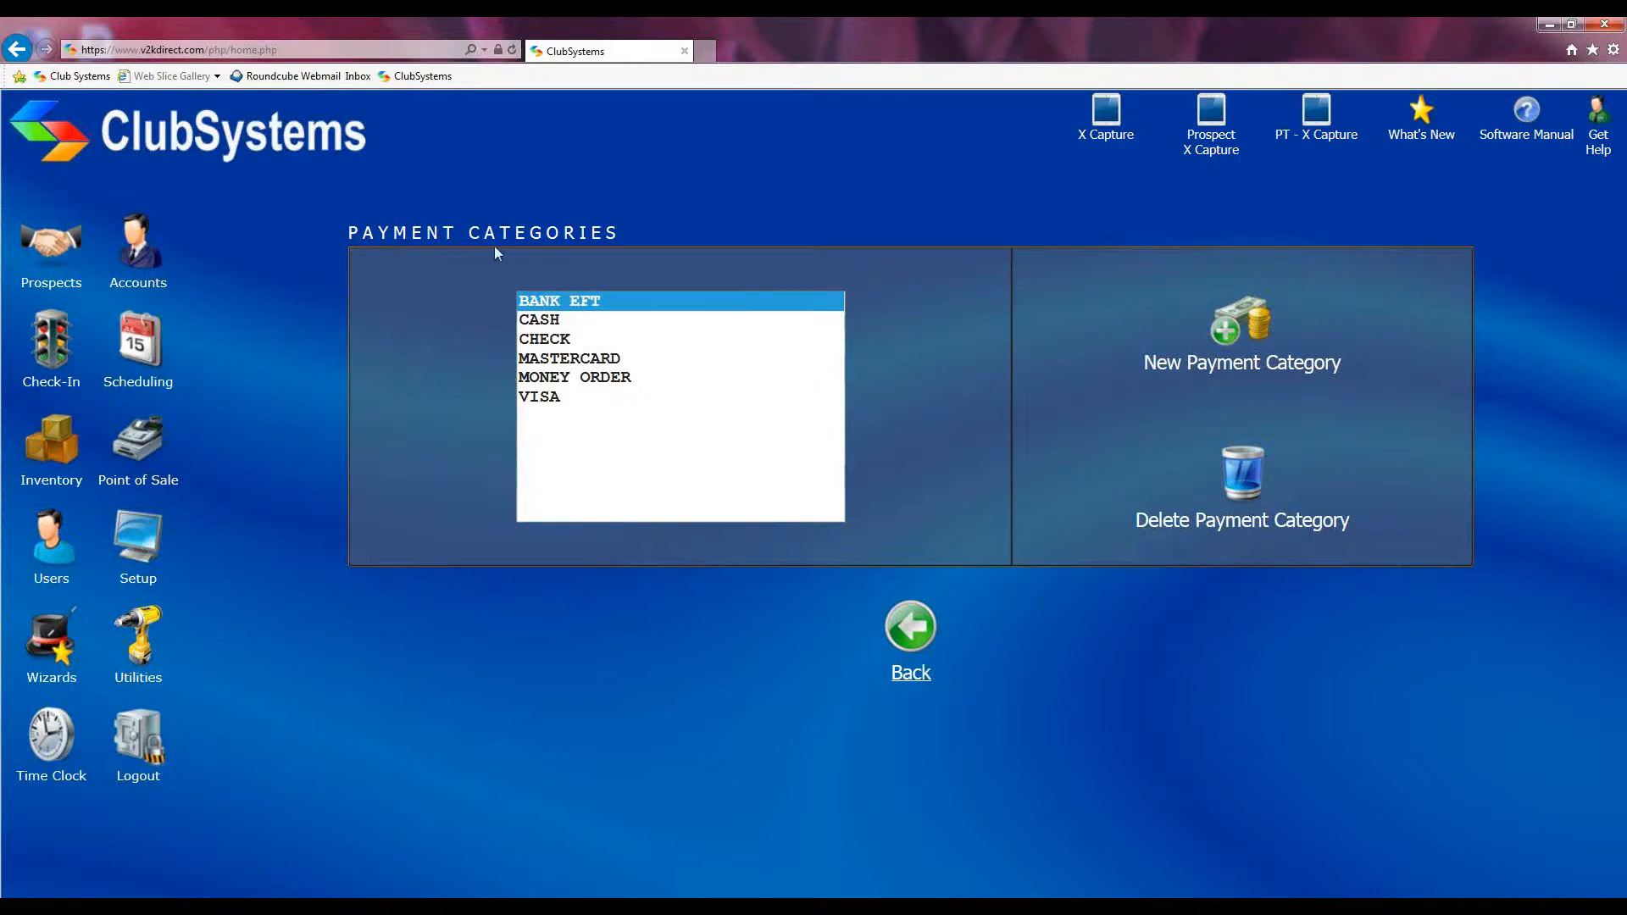
Open Check-In in Attended mode and look up the member's account by last name
{"action": "left_click", "coordinate": [46, 333]}
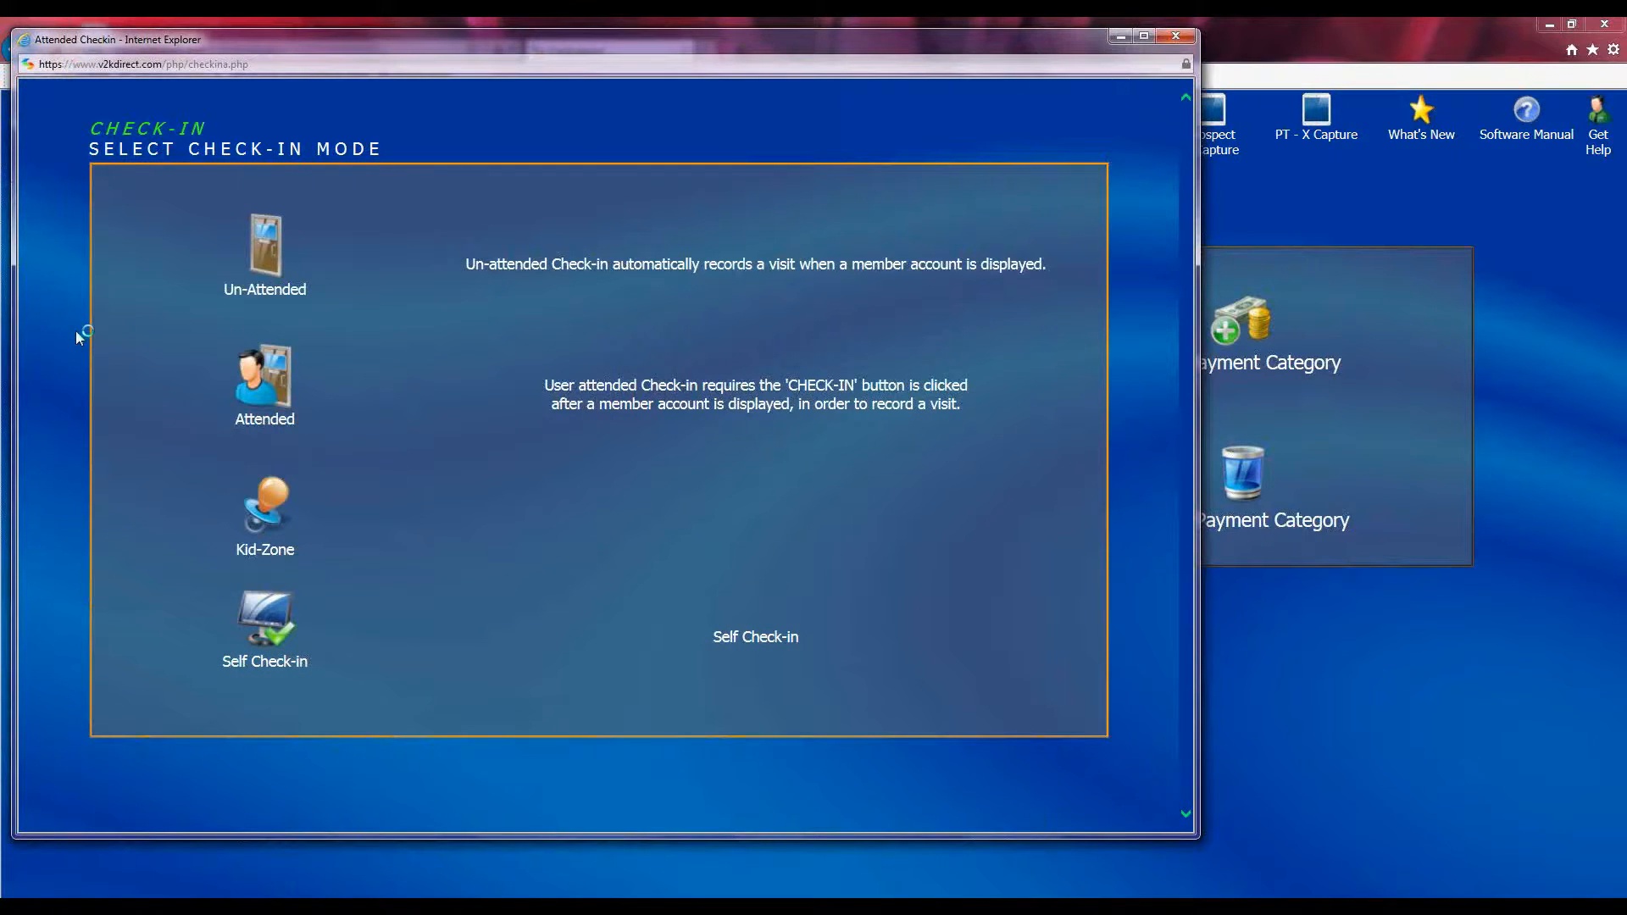
{"action": "left_click", "coordinate": [246, 364]}
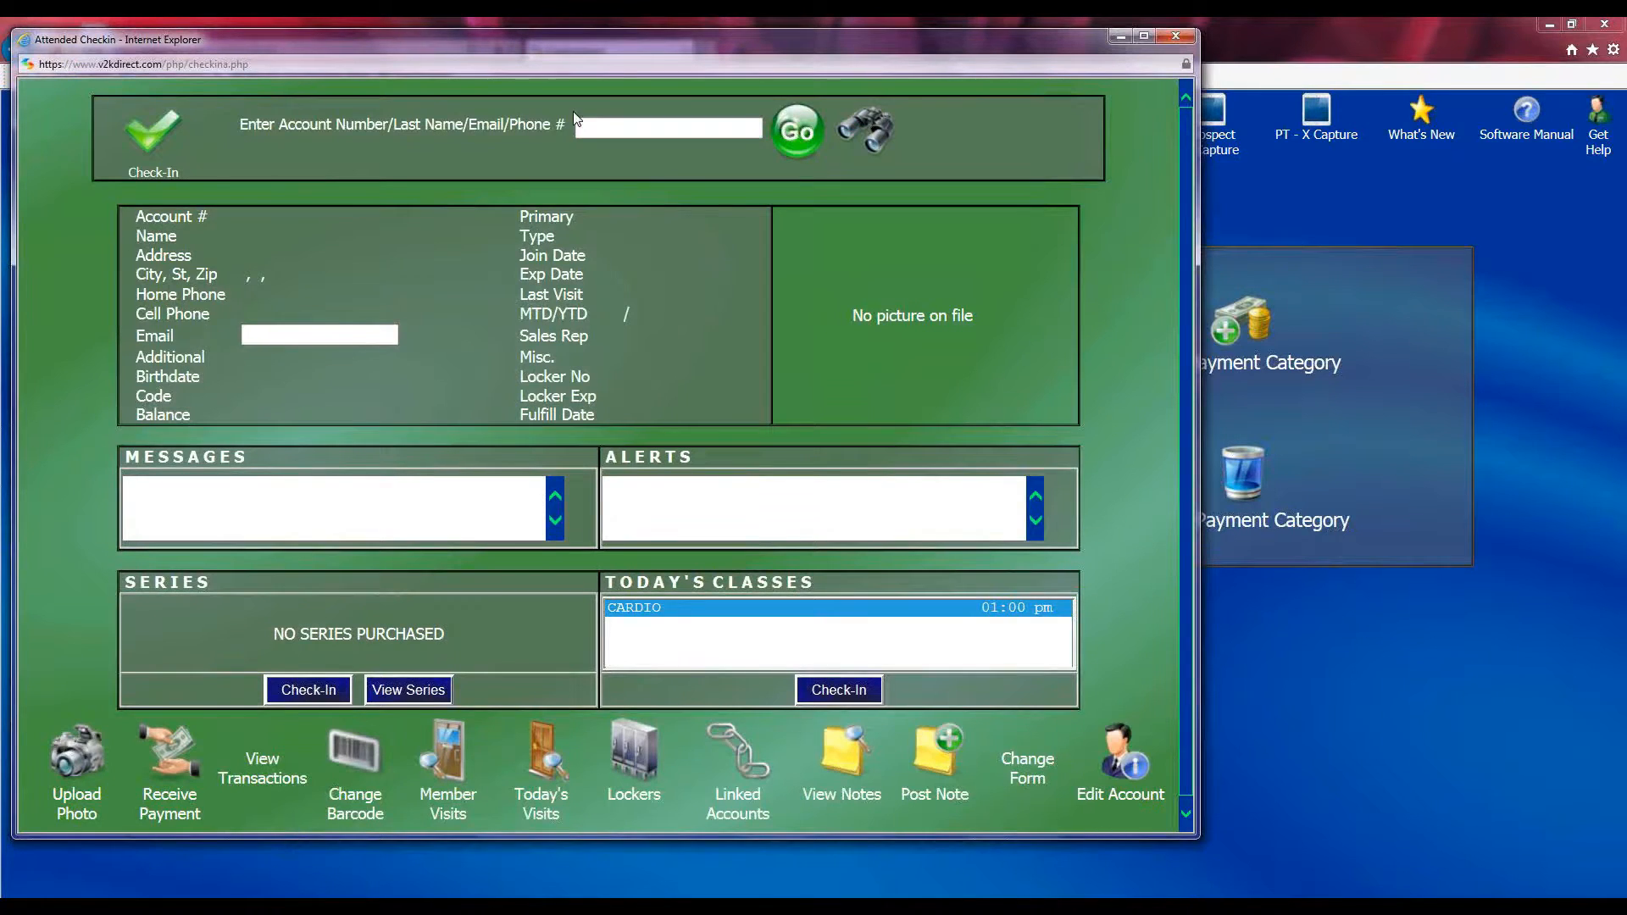
{"action": "left_click", "coordinate": [581, 124]}
{"action": "type", "text": "speer"}
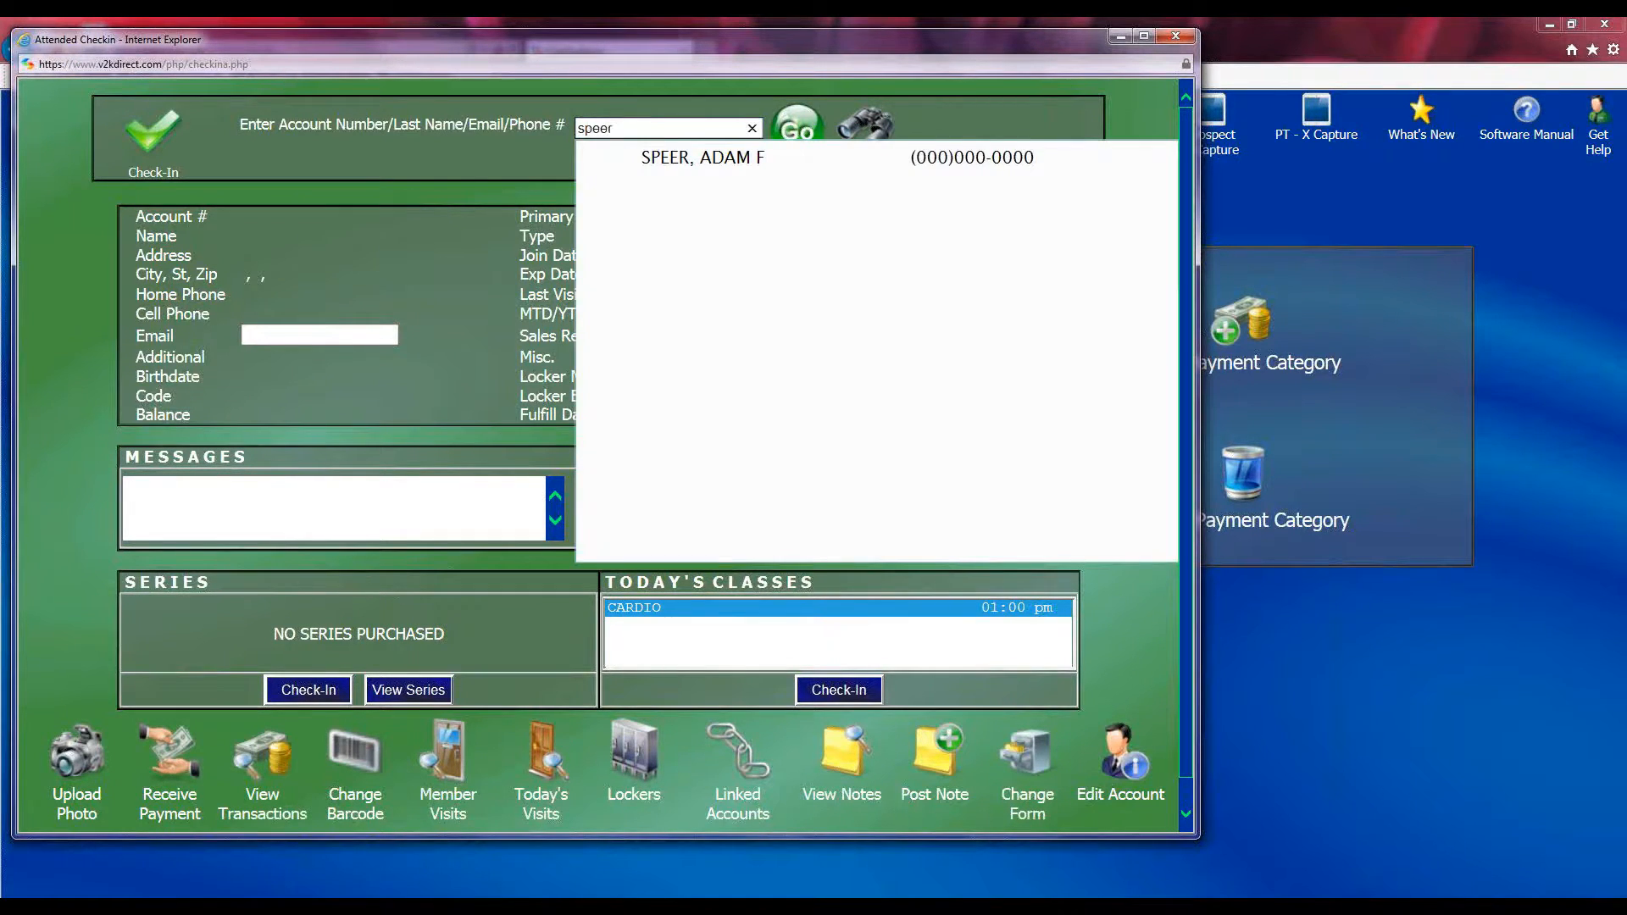
{"action": "left_click", "coordinate": [710, 164]}
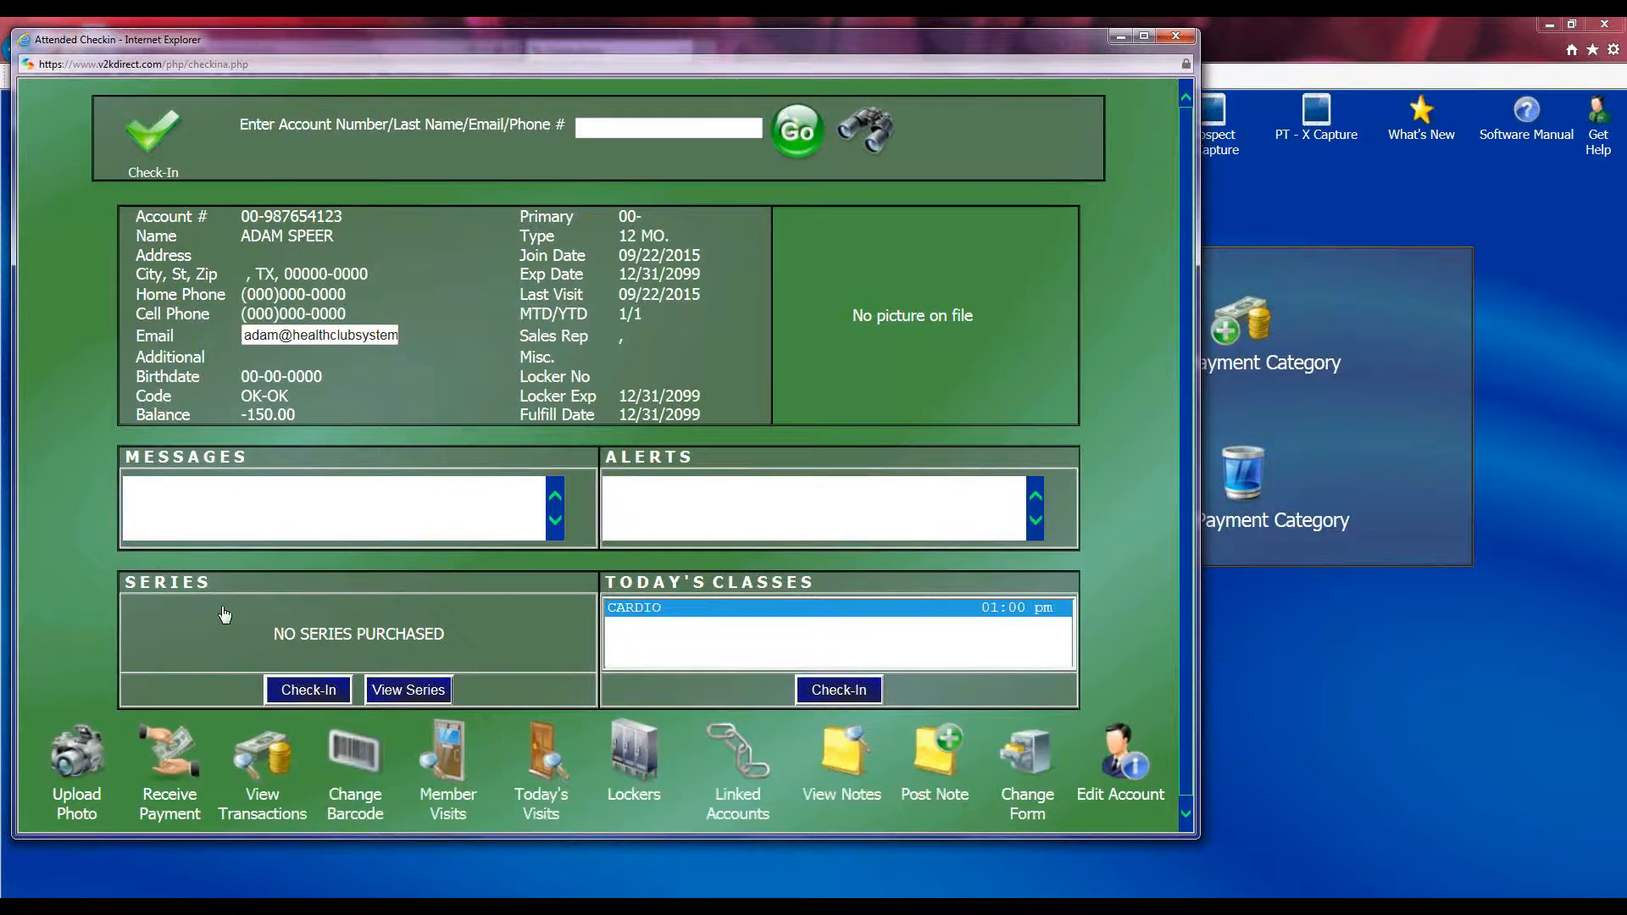
Open the member's receive payment form and examine the Cash, Check and CC amount fields
{"action": "left_click", "coordinate": [152, 767]}
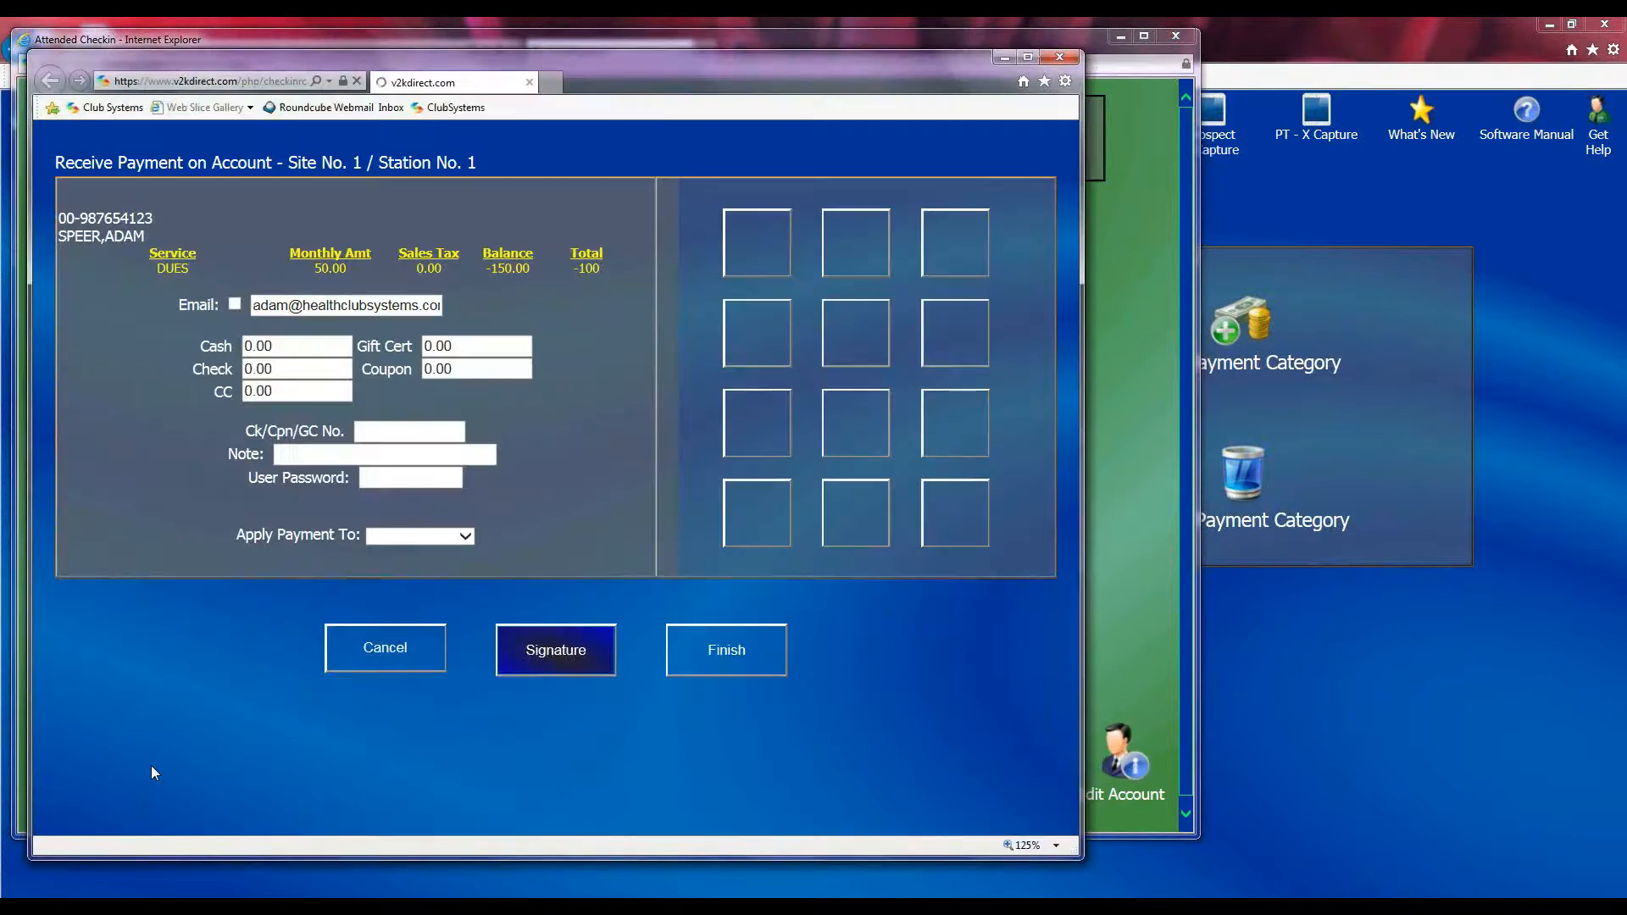
{"action": "left_click", "coordinate": [465, 535]}
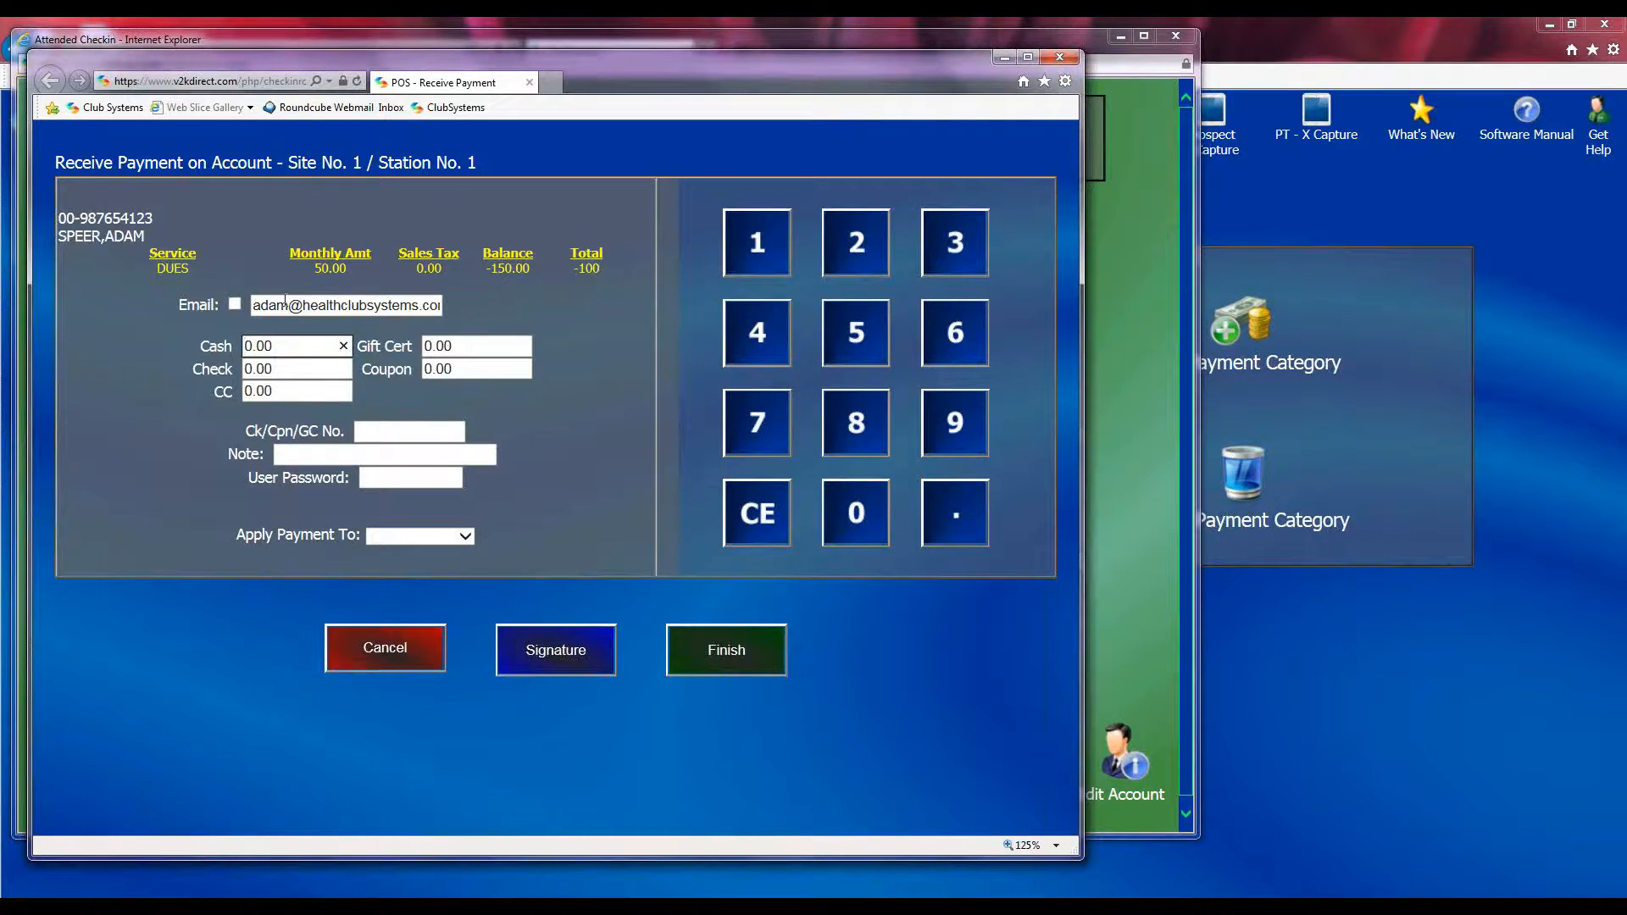
{"action": "left_click", "coordinate": [246, 342]}
{"action": "left_click", "coordinate": [245, 368]}
{"action": "left_click", "coordinate": [242, 392]}
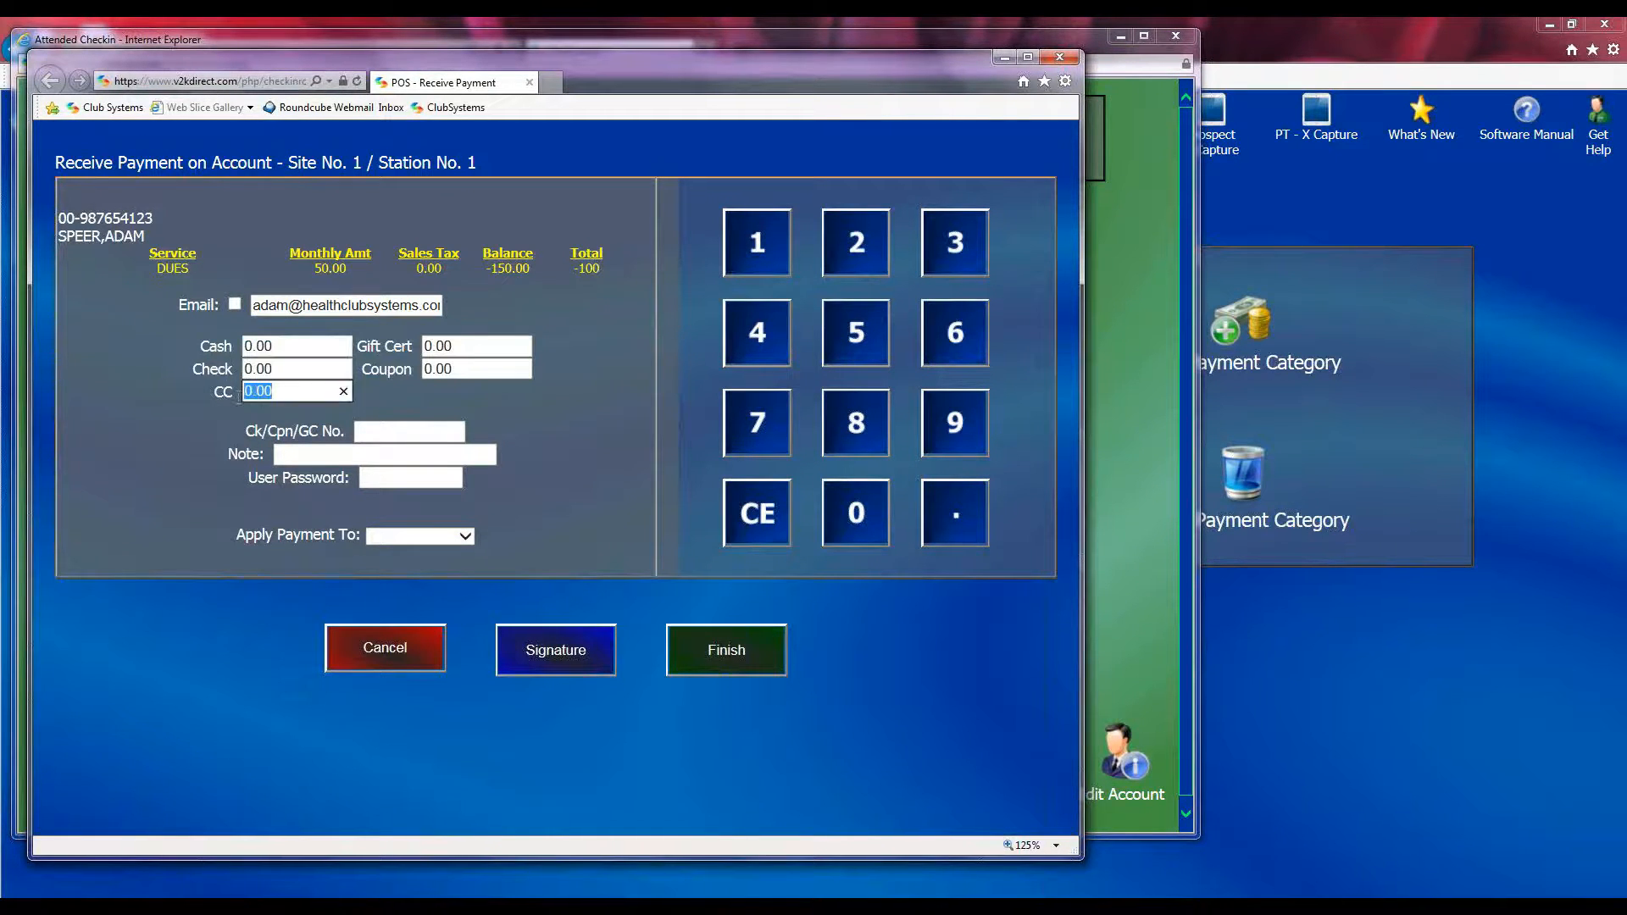
Apply the payment to the MASTERCARD category, and close the payment and check-in windows without finishing the payment
{"action": "left_click", "coordinate": [461, 542]}
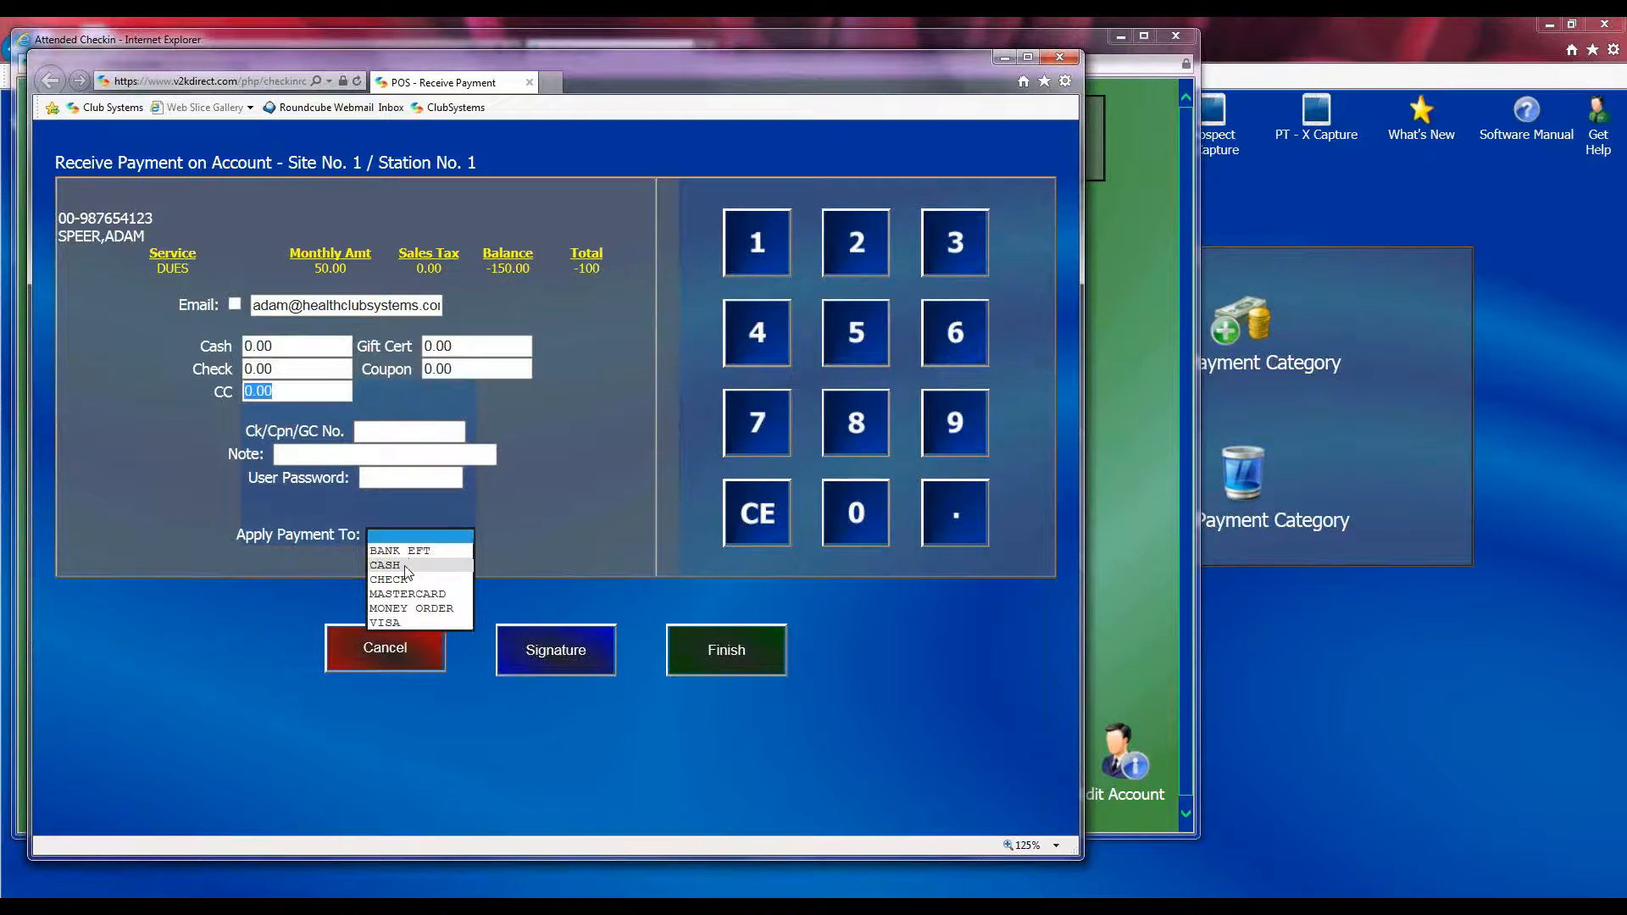
{"action": "left_click", "coordinate": [403, 593]}
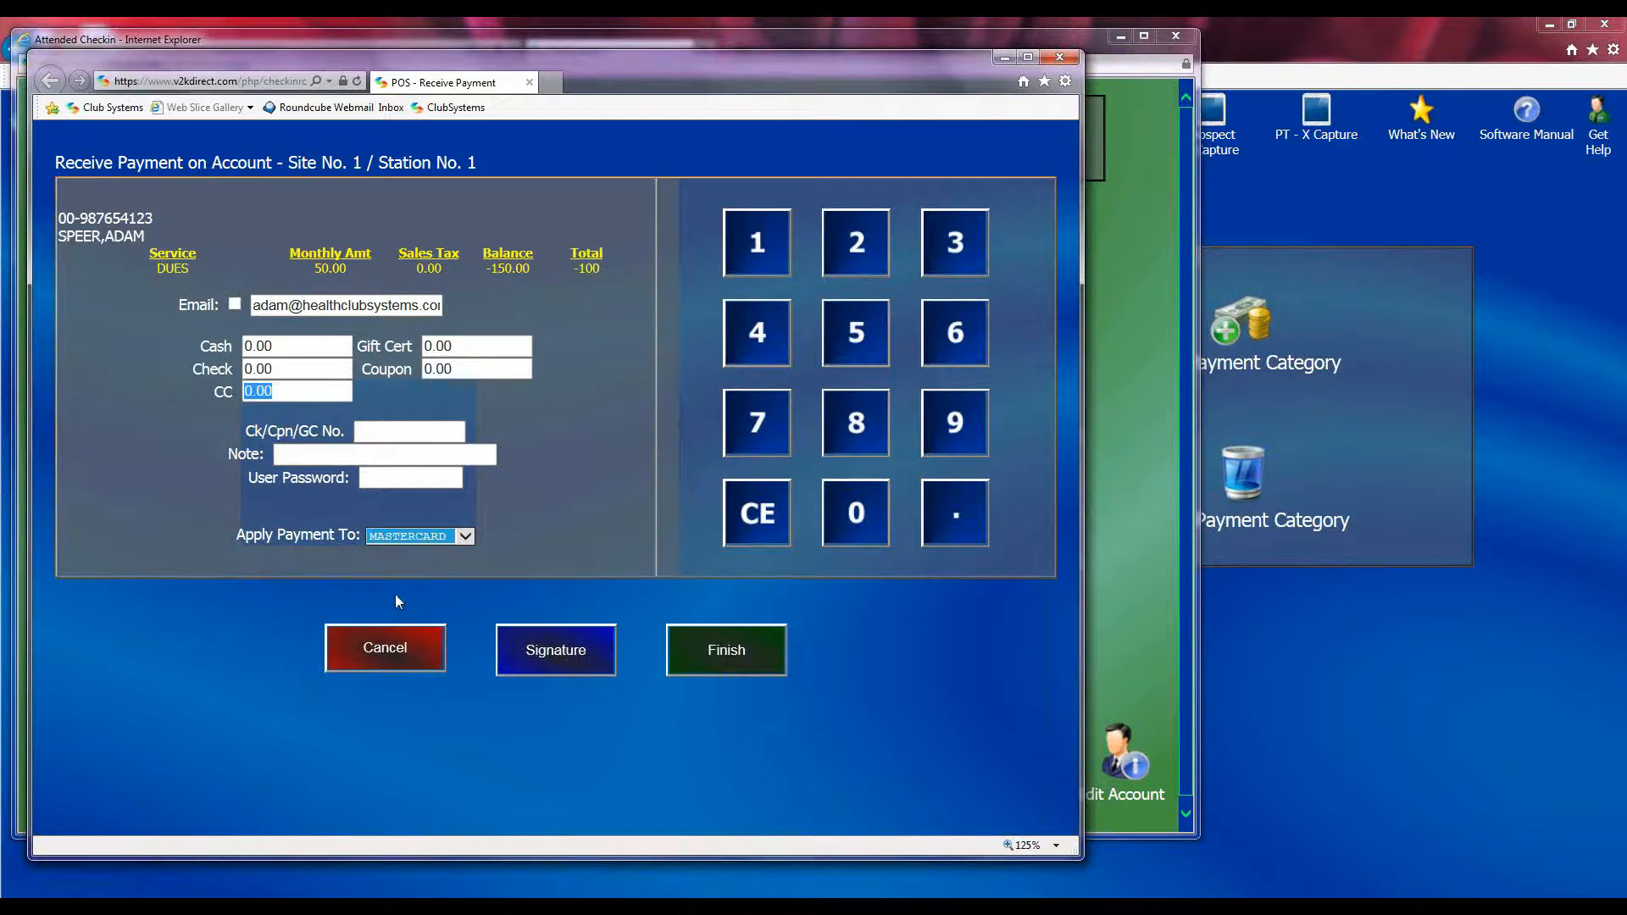
{"action": "left_click", "coordinate": [1061, 56]}
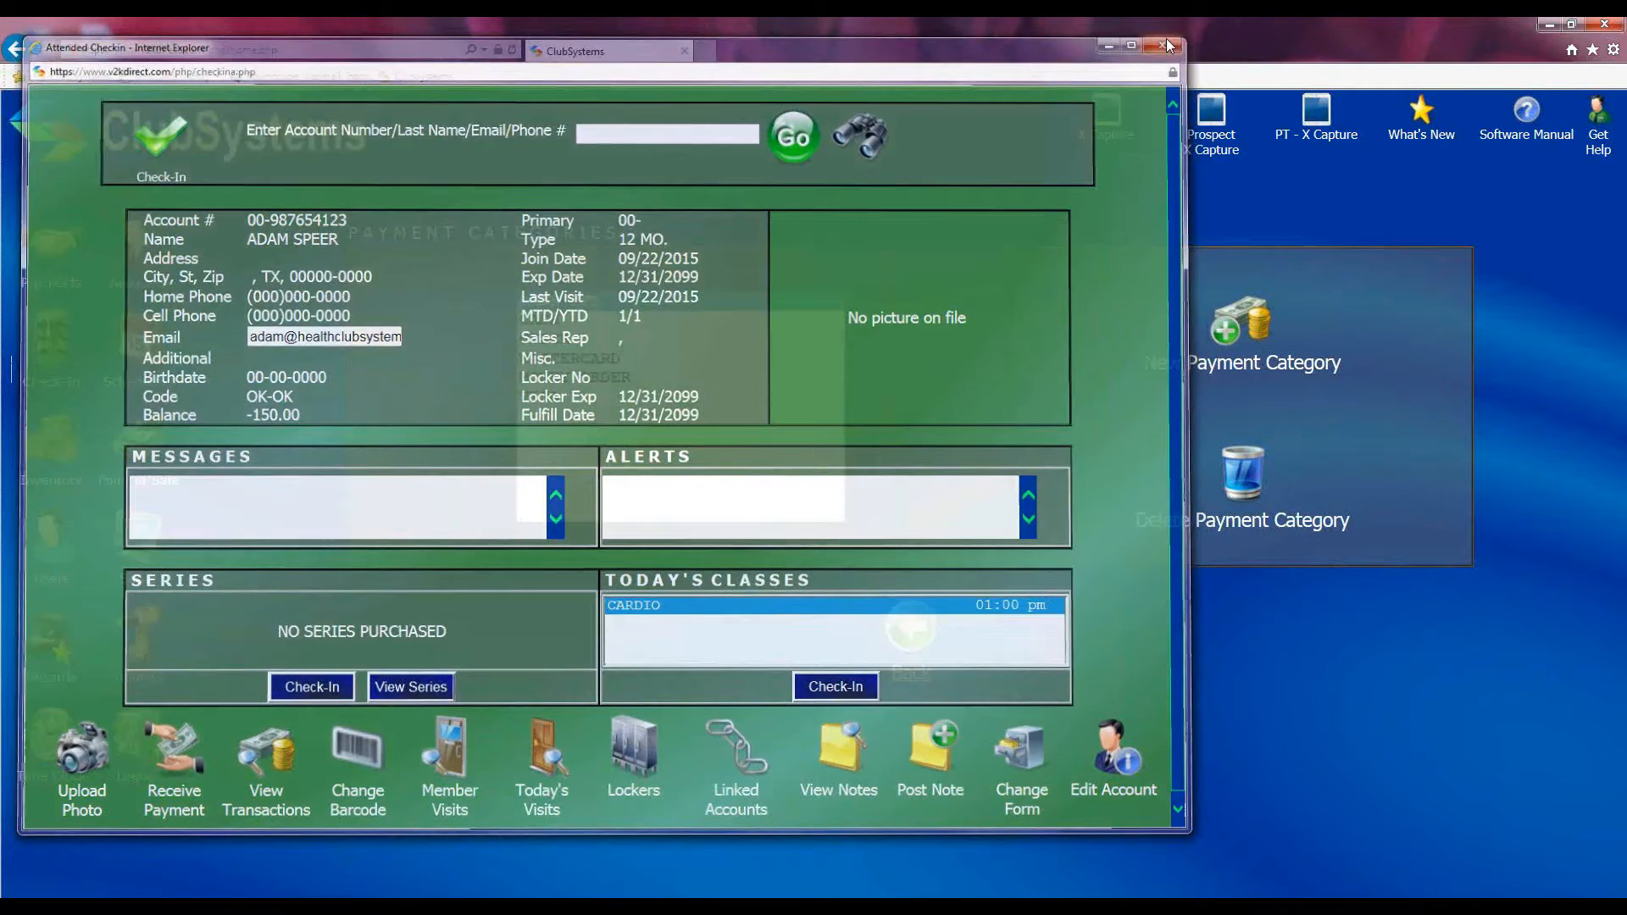
{"action": "left_click", "coordinate": [1175, 35]}
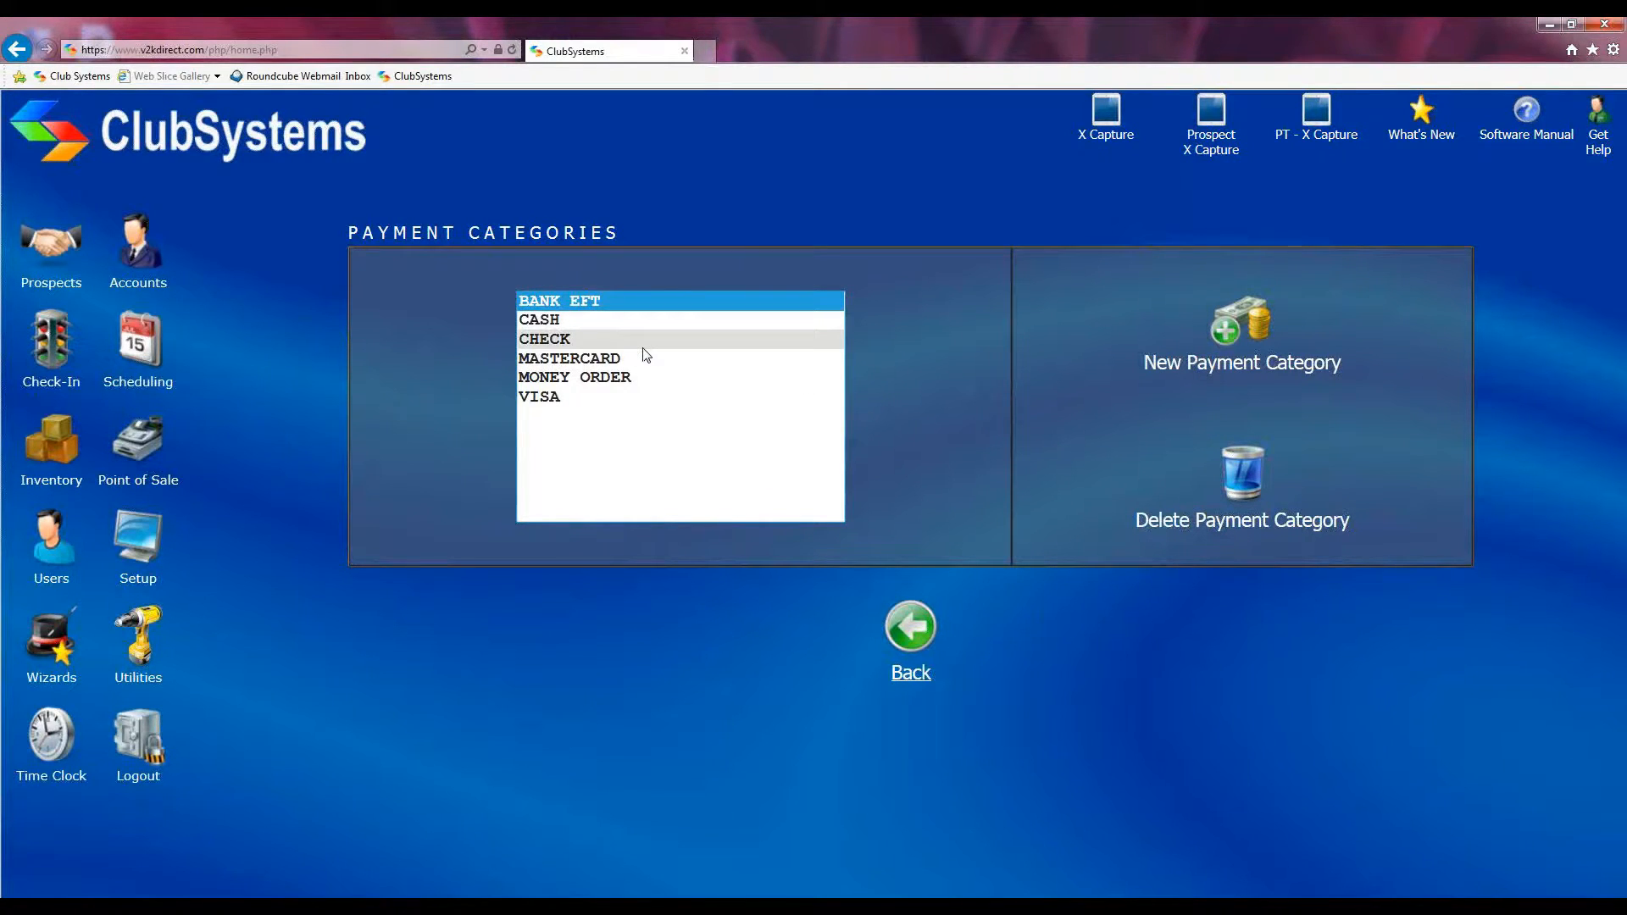
Open the Point of Sale receive payment form and load the member's account by last name
{"action": "left_click", "coordinate": [138, 447]}
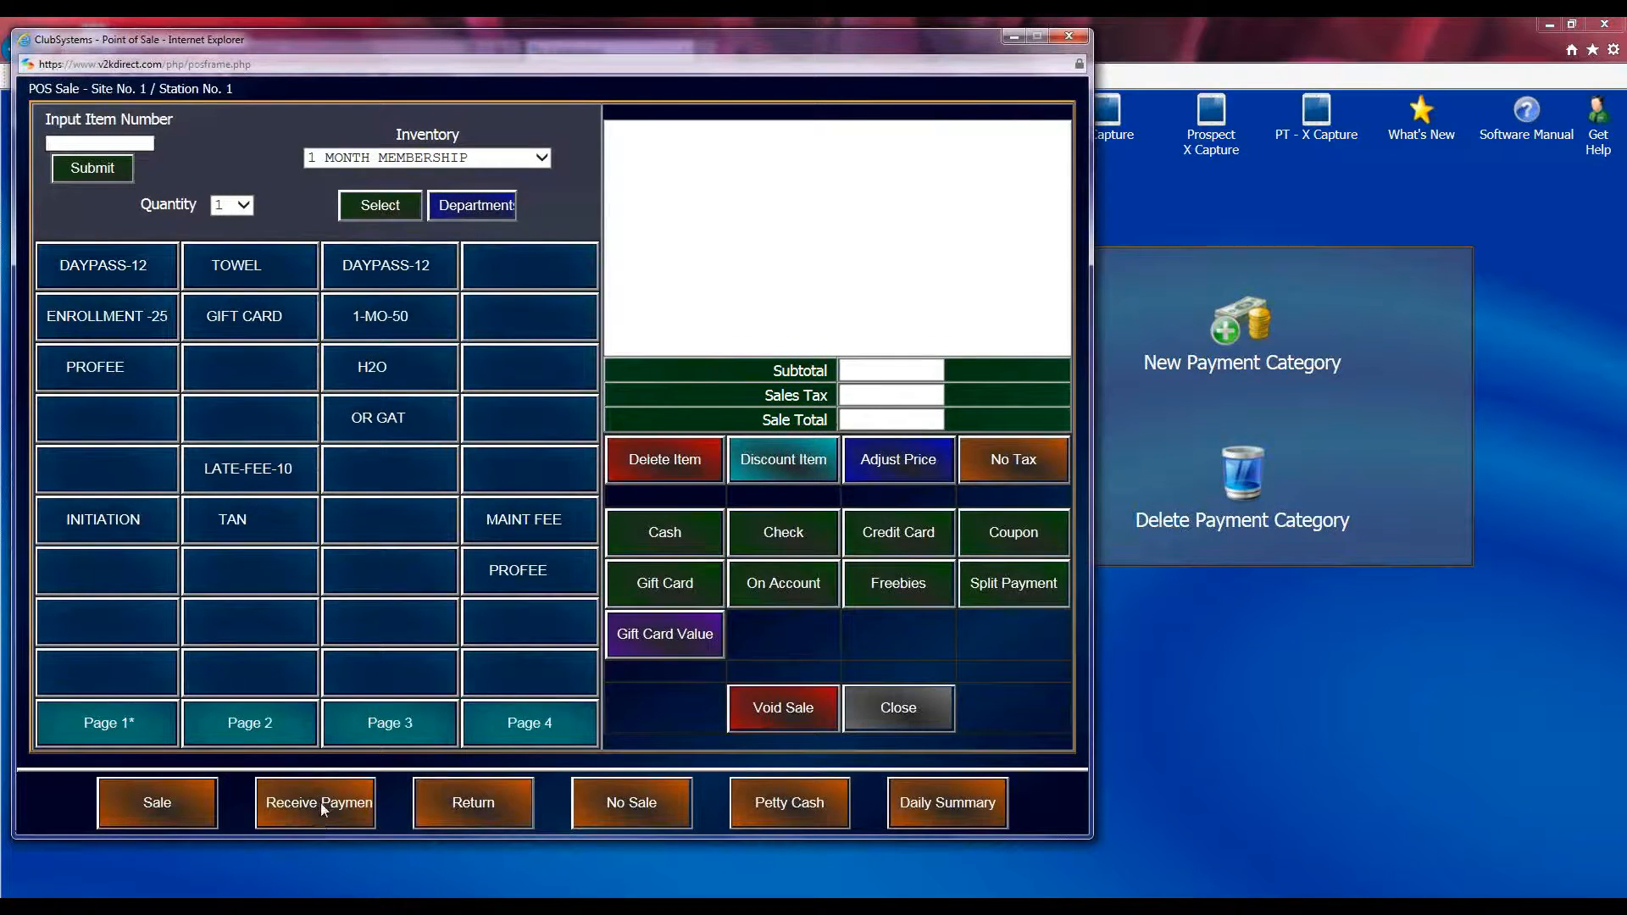
{"action": "left_click", "coordinate": [299, 809]}
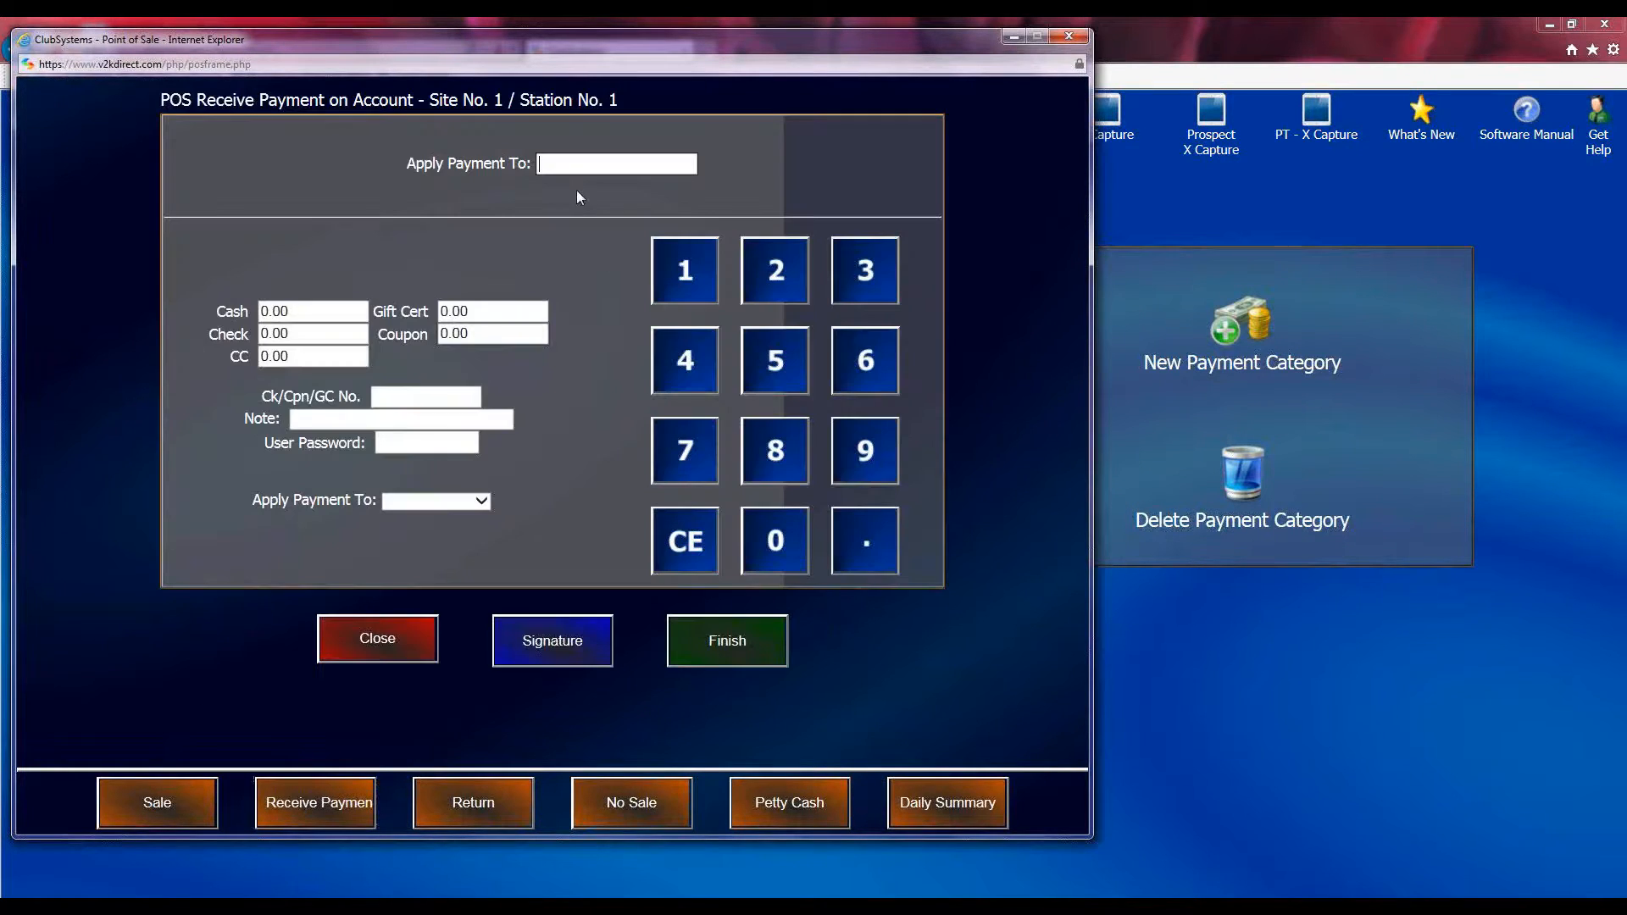
{"action": "type", "text": "spee"}
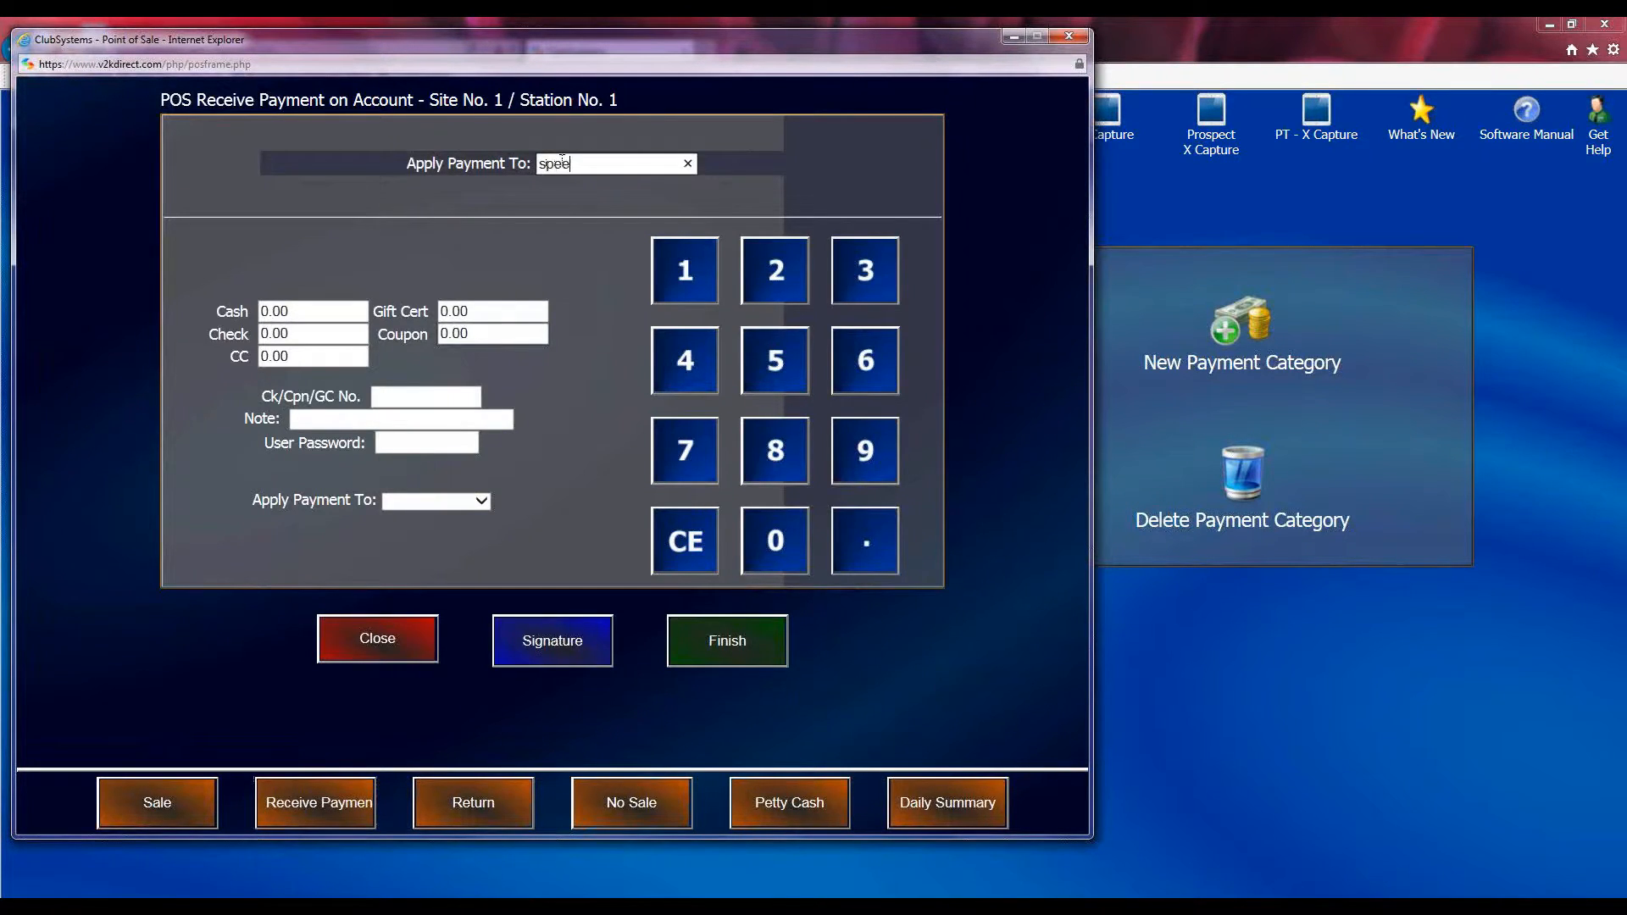
{"action": "left_click", "coordinate": [652, 194]}
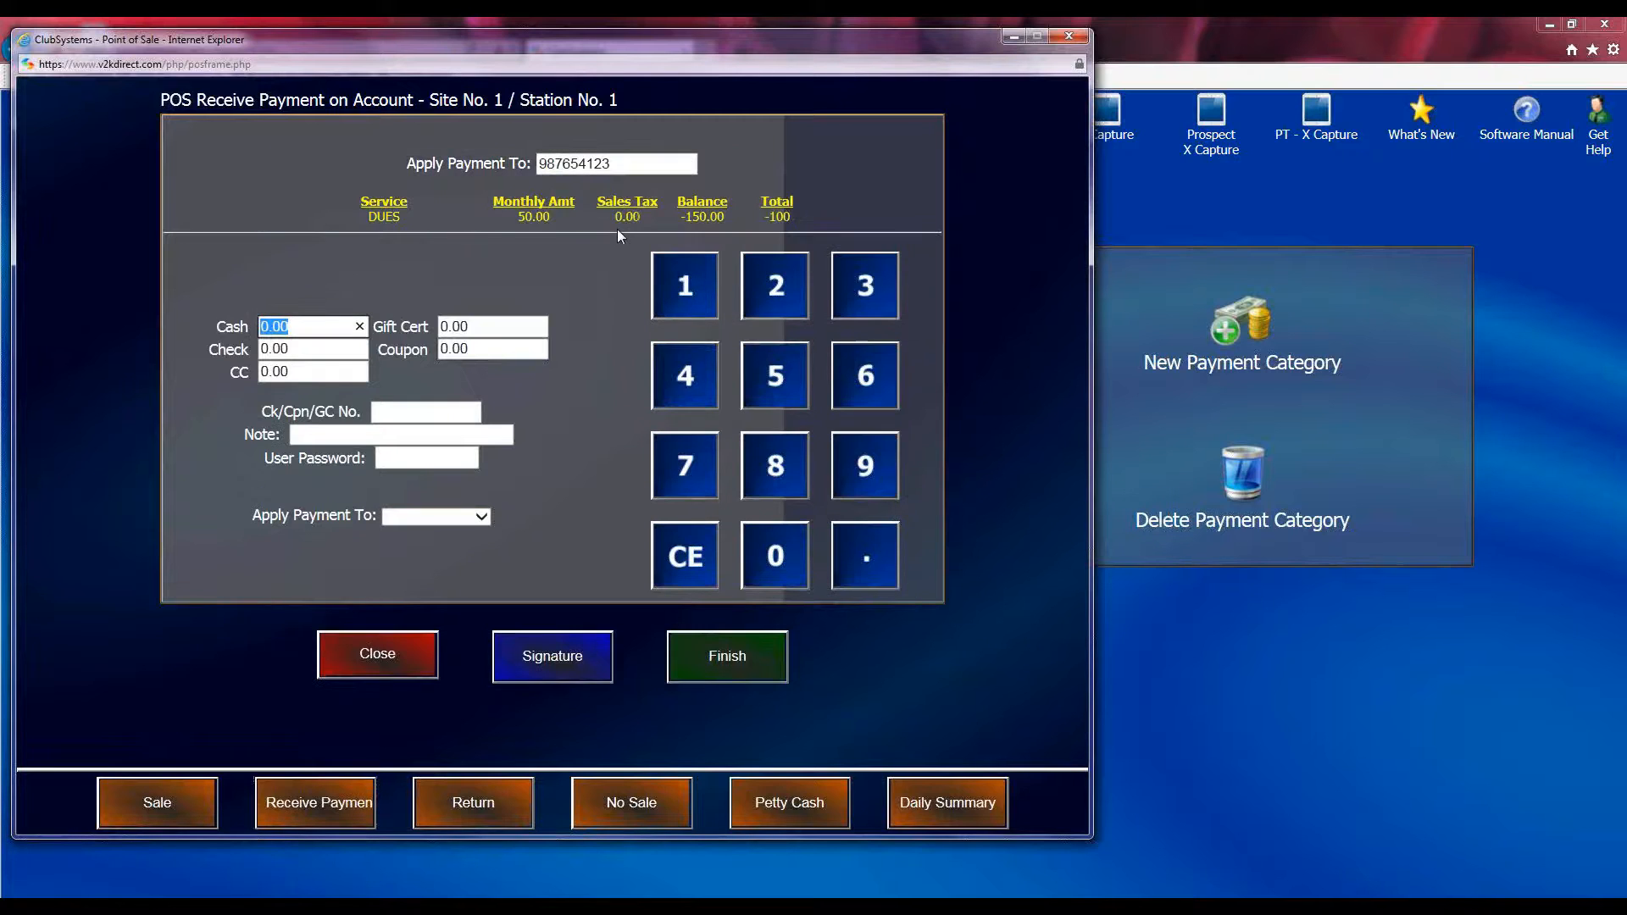
Review the categories a Point of Sale payment can be applied to, and close the Point of Sale window
{"action": "left_click", "coordinate": [481, 517]}
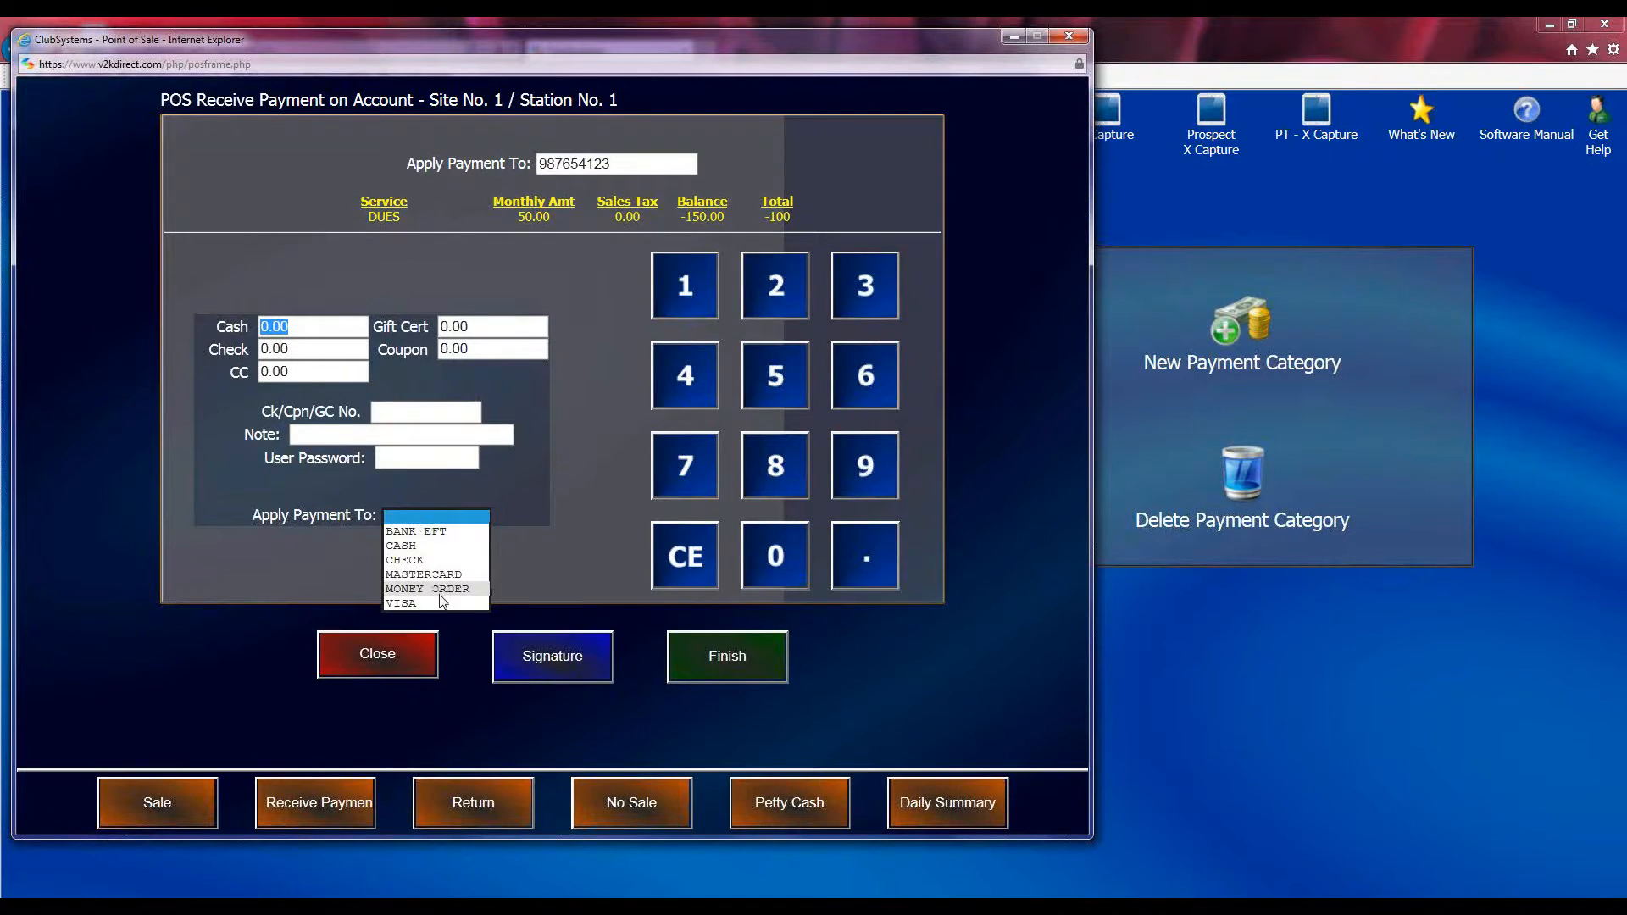
{"action": "left_click", "coordinate": [1067, 38]}
{"action": "left_click", "coordinate": [1066, 37]}
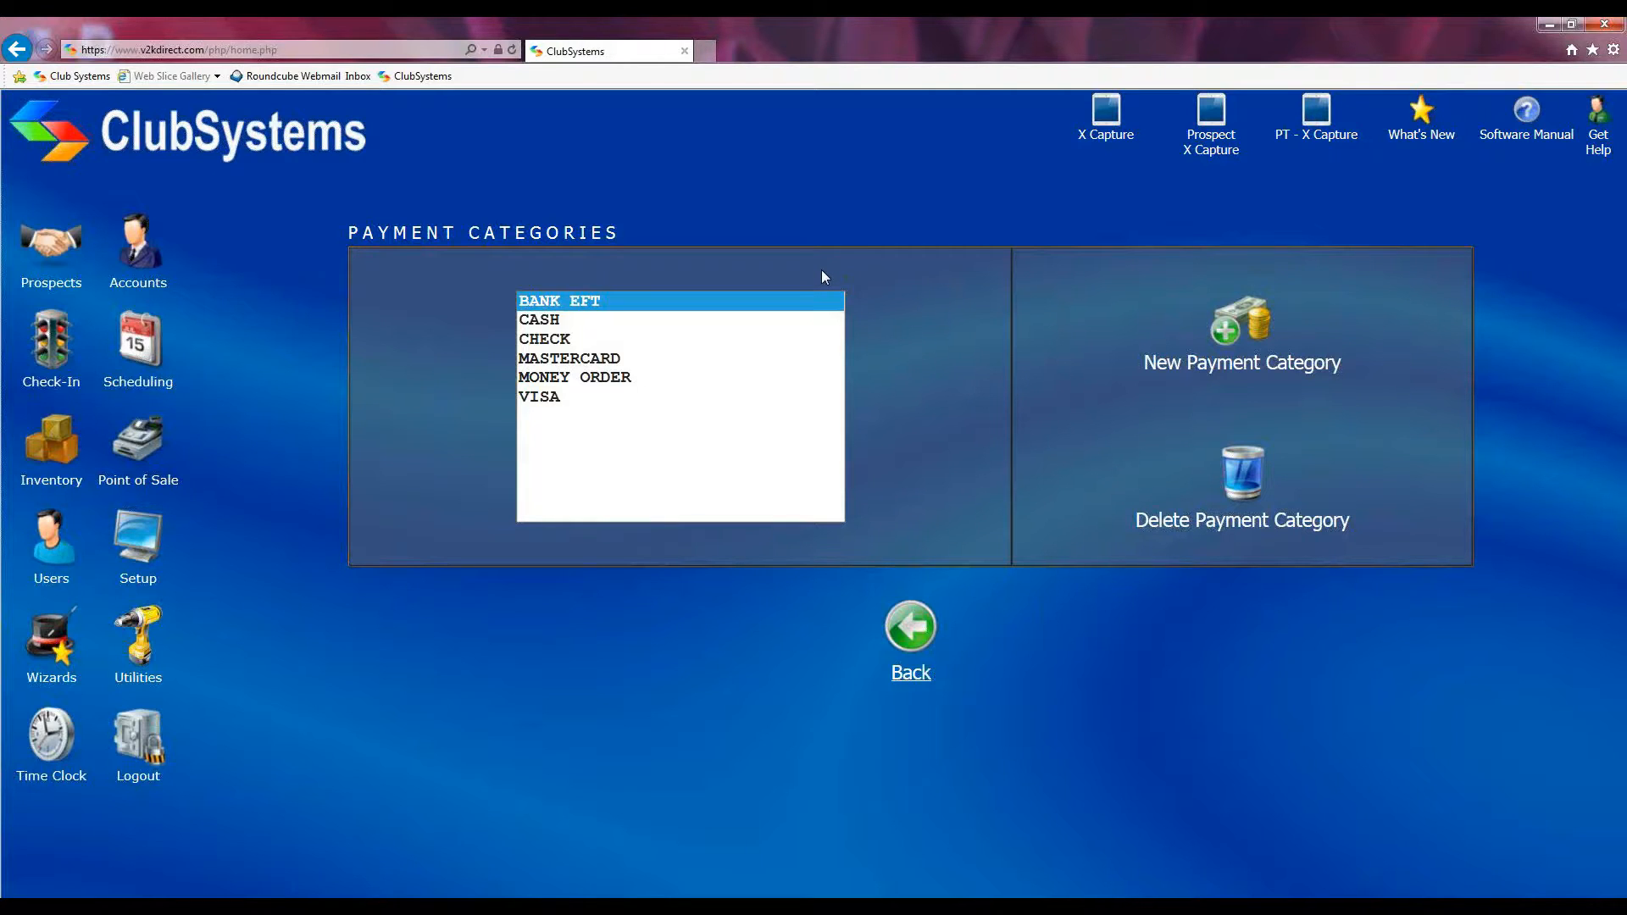
Examine the New Payment Category form and the existing category list with MASTERCARD selected, and return to System Setup
{"action": "left_click", "coordinate": [1227, 334]}
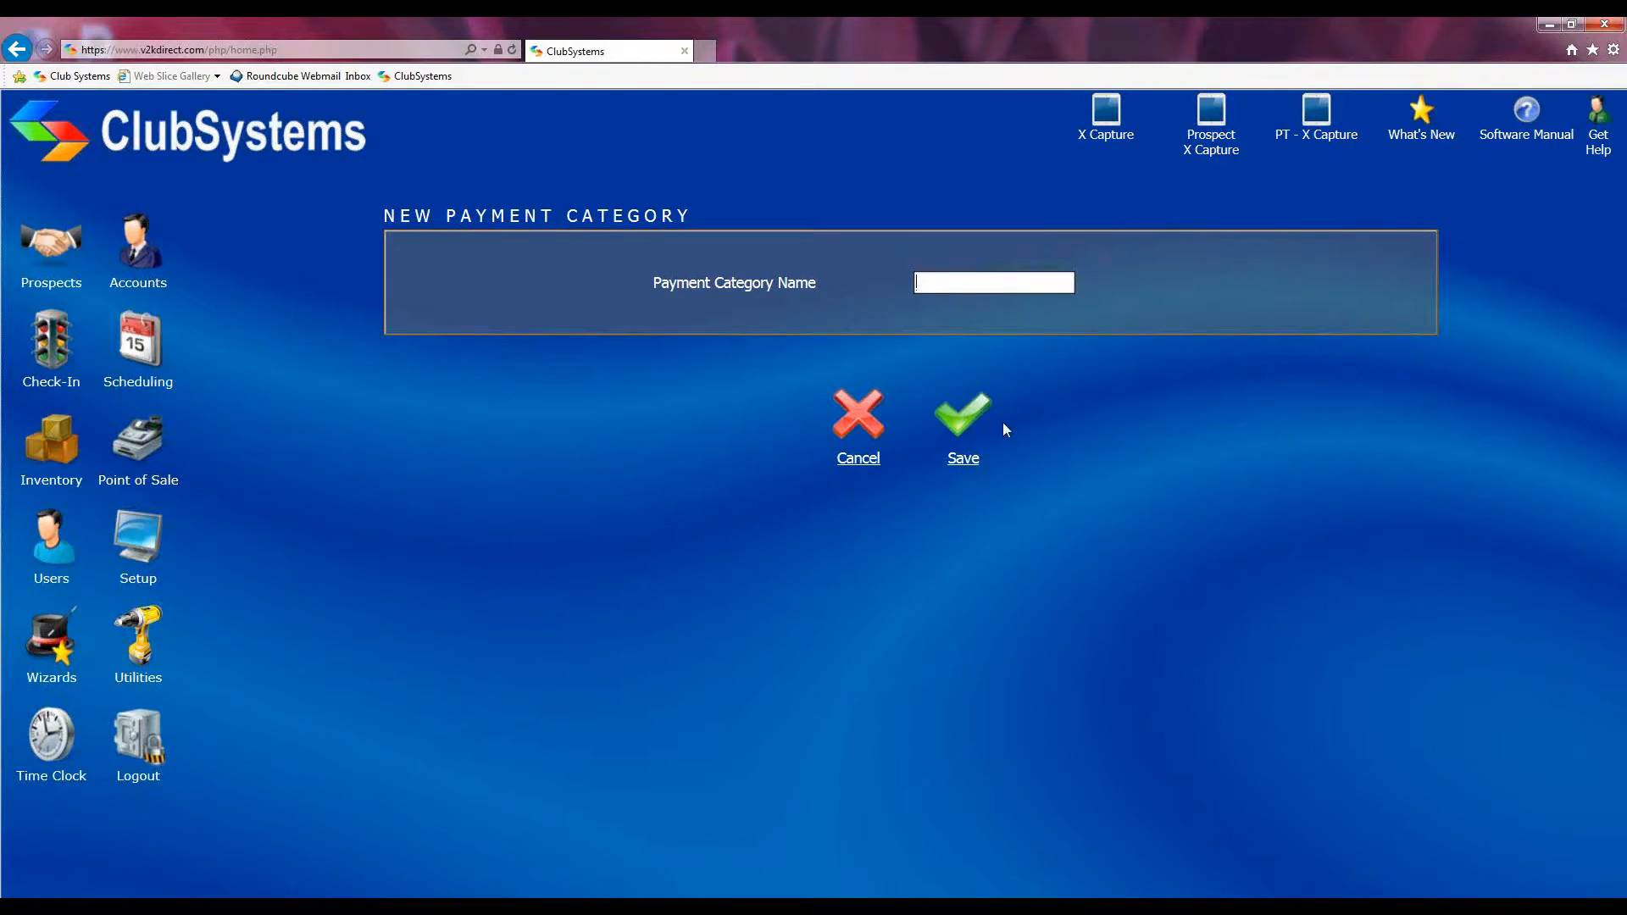
{"action": "left_click", "coordinate": [856, 424]}
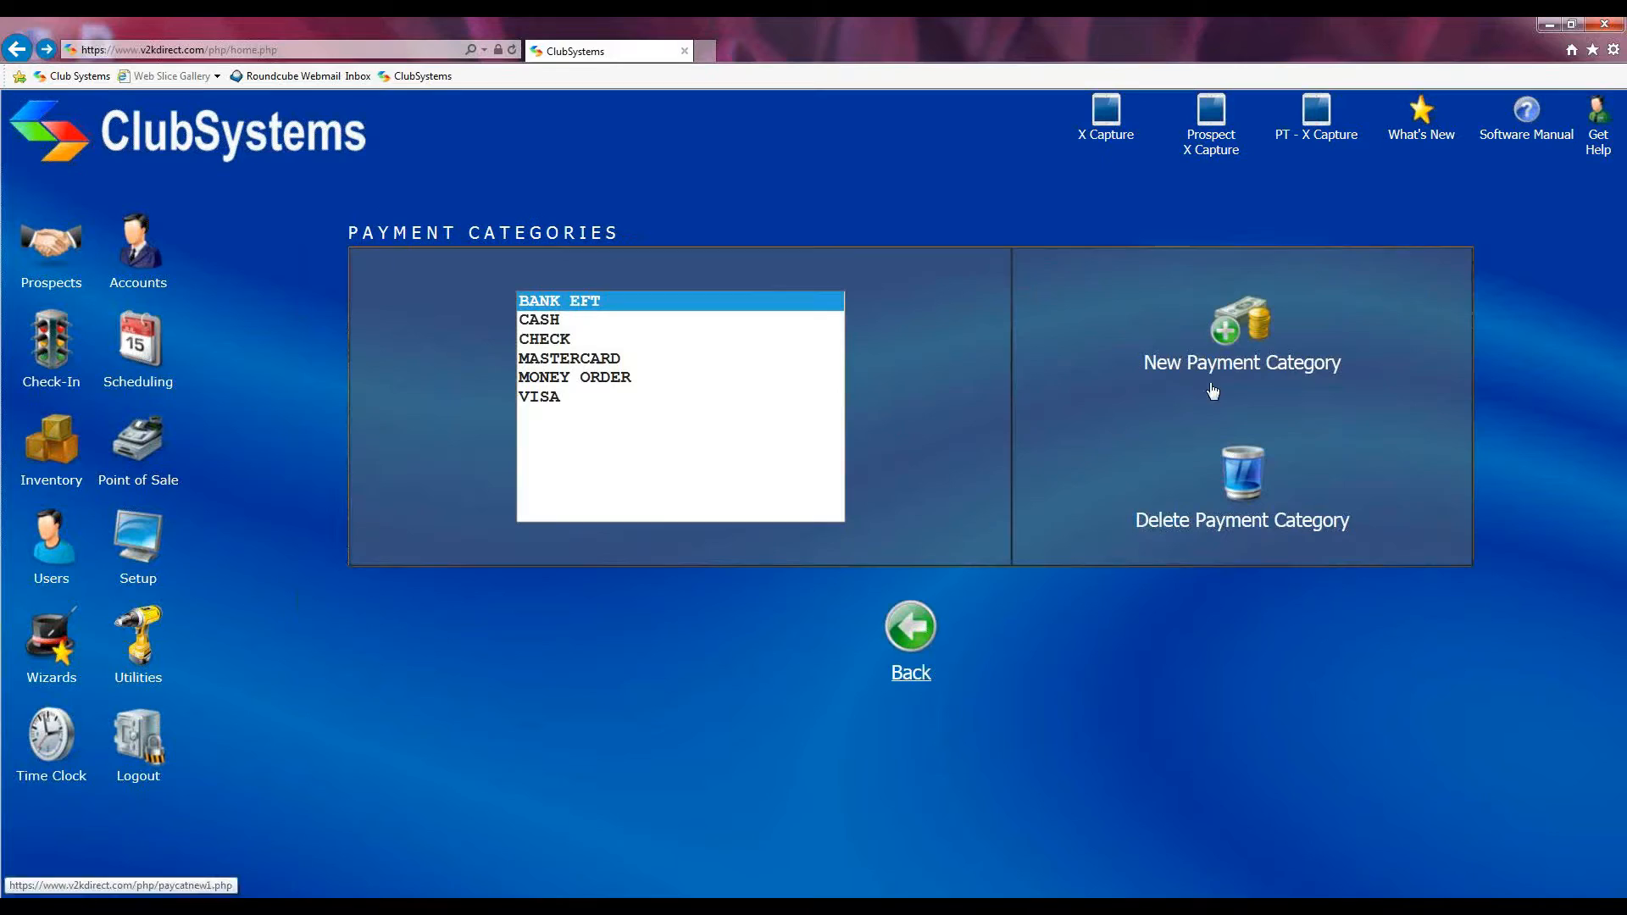
{"action": "left_click", "coordinate": [1238, 333]}
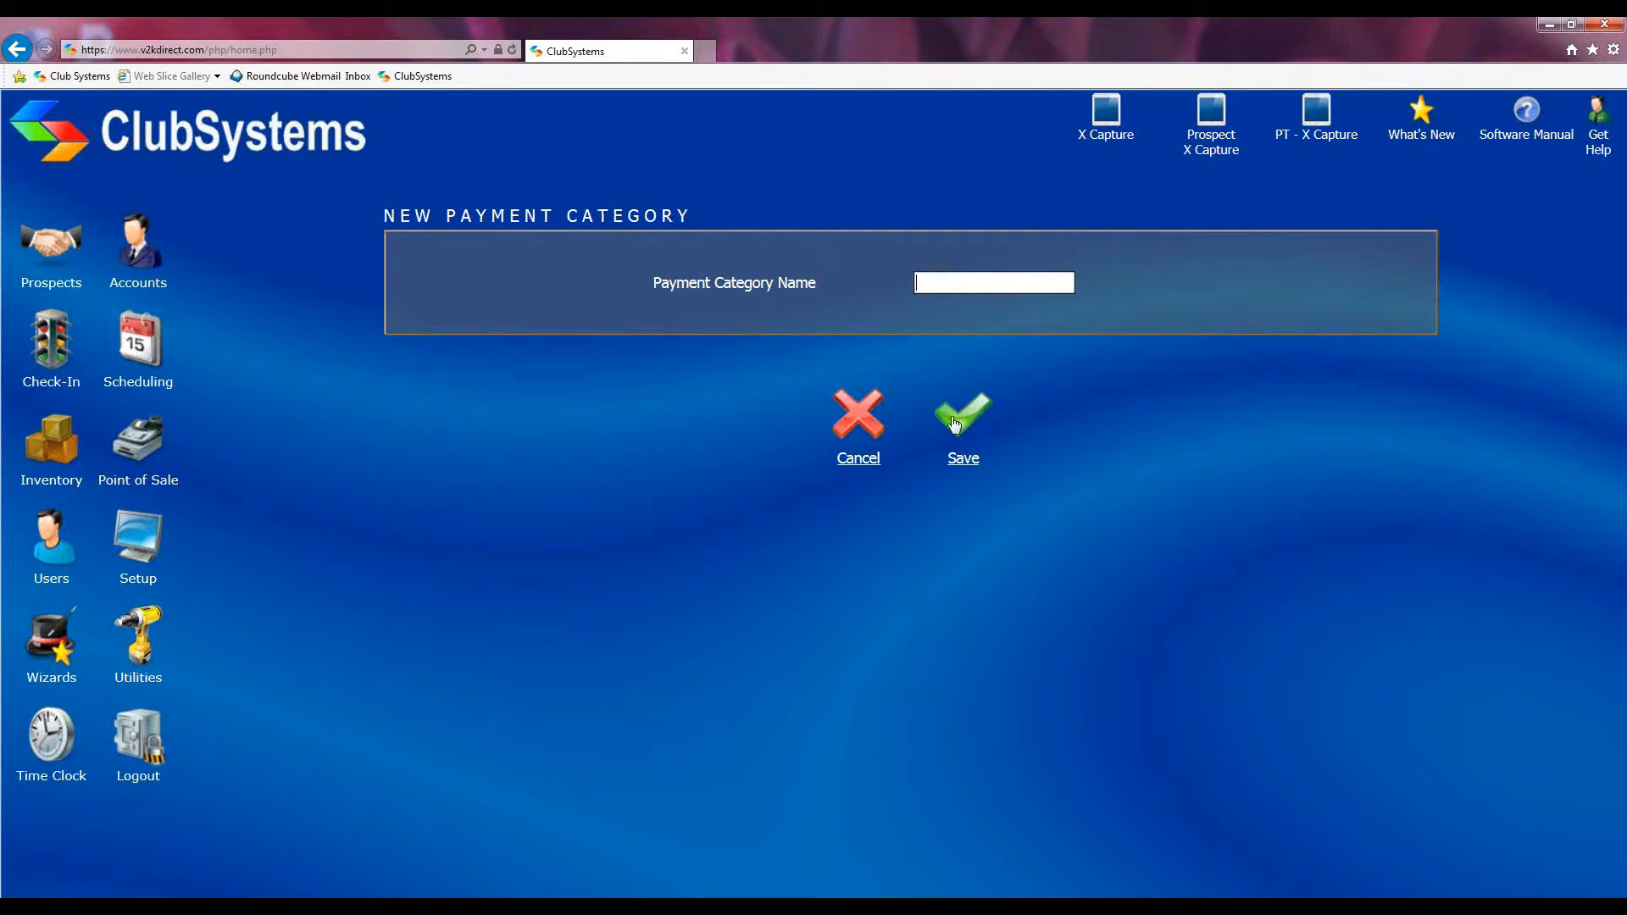
{"action": "left_click", "coordinate": [877, 421]}
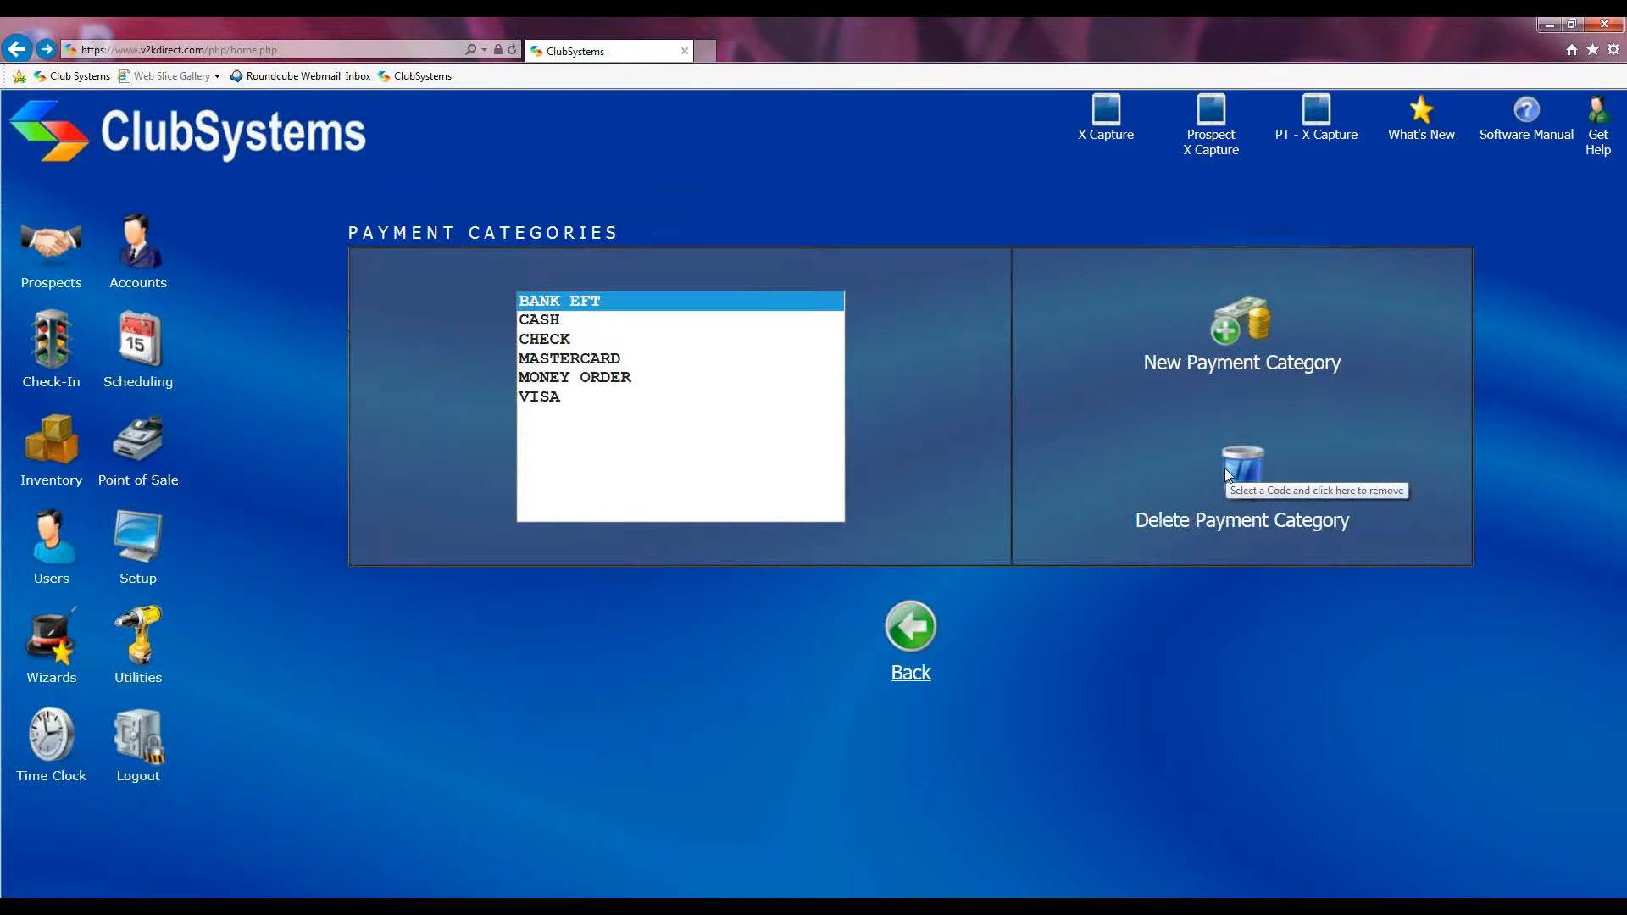
{"action": "left_click", "coordinate": [595, 359]}
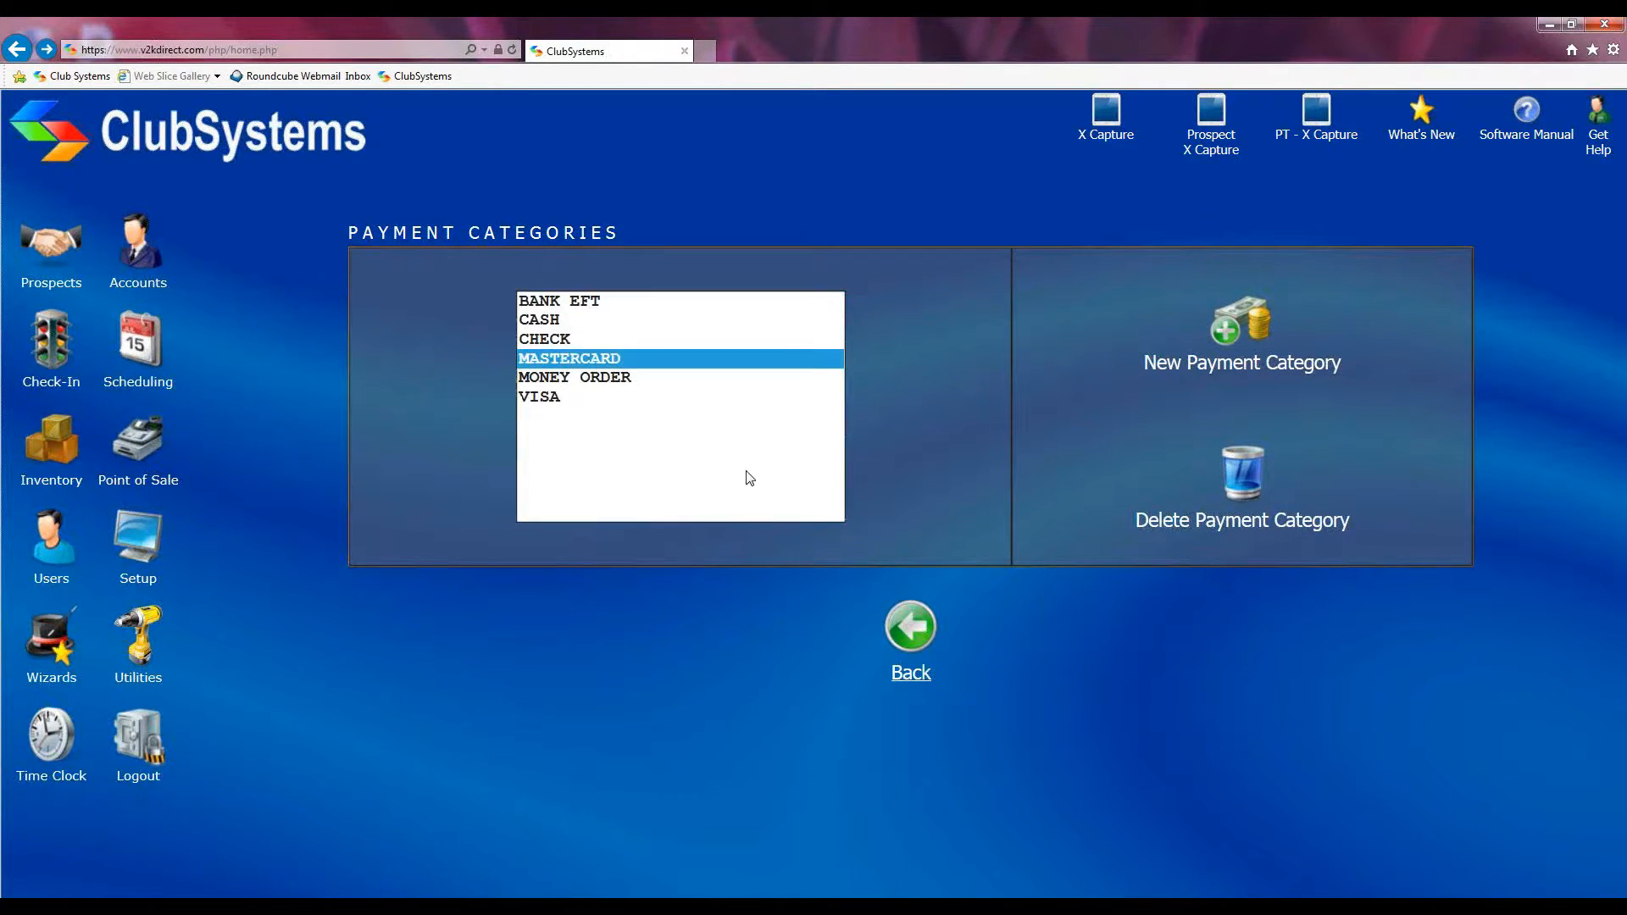
{"action": "left_click", "coordinate": [896, 649]}
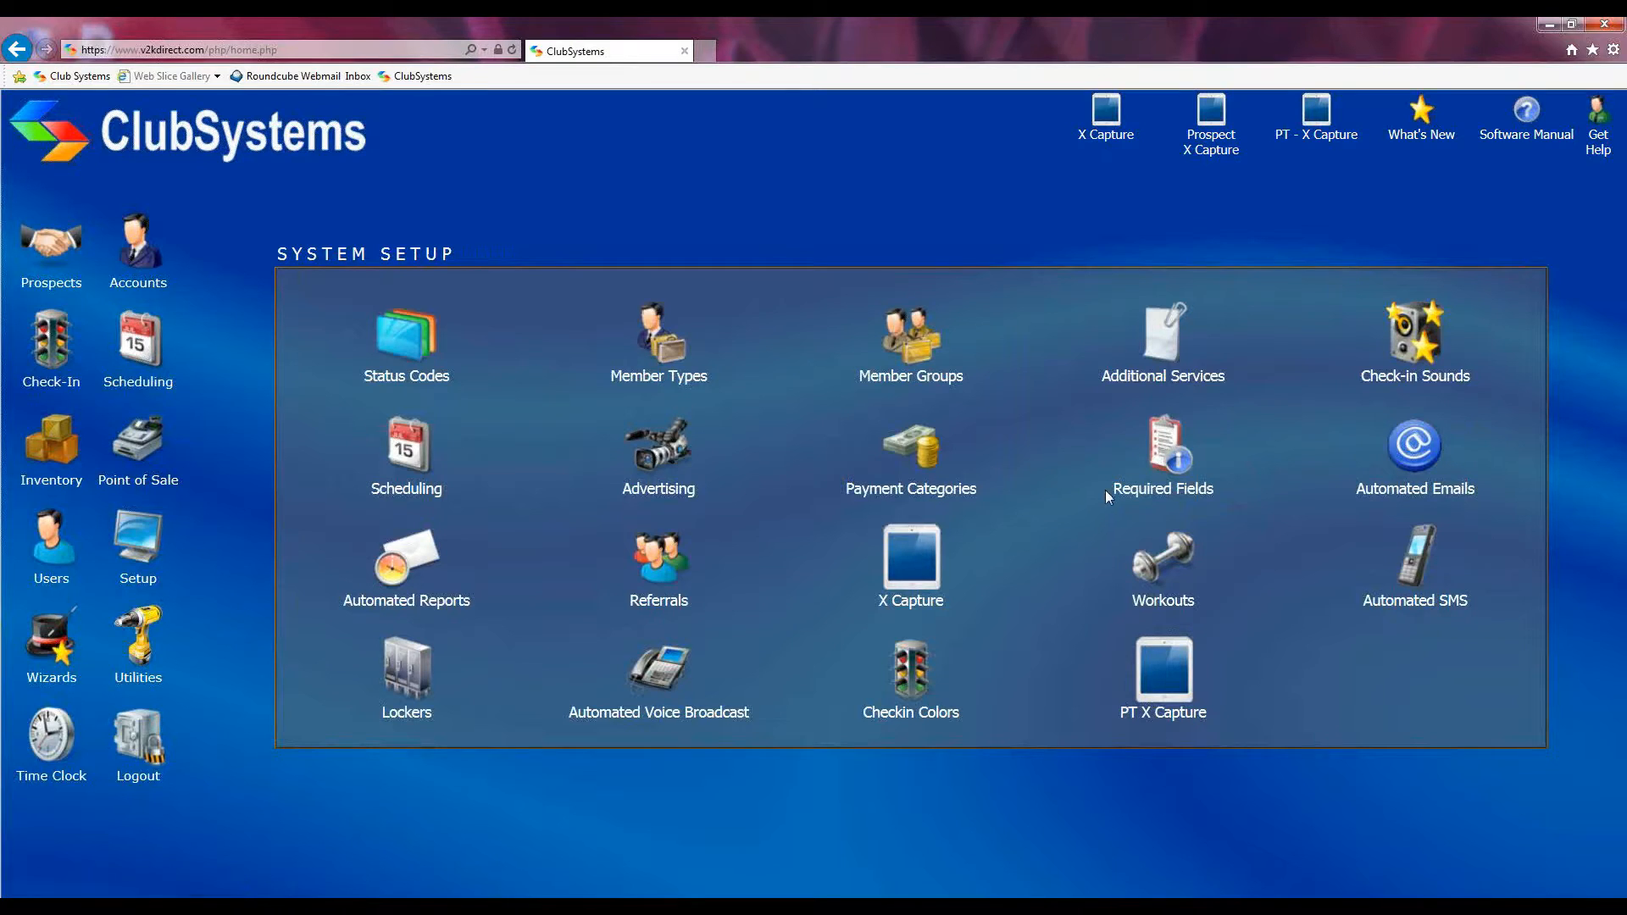
Try marking First Name, Zip and Work Phone as new account required fields, and return to System Setup without saving
{"action": "left_click", "coordinate": [1166, 442]}
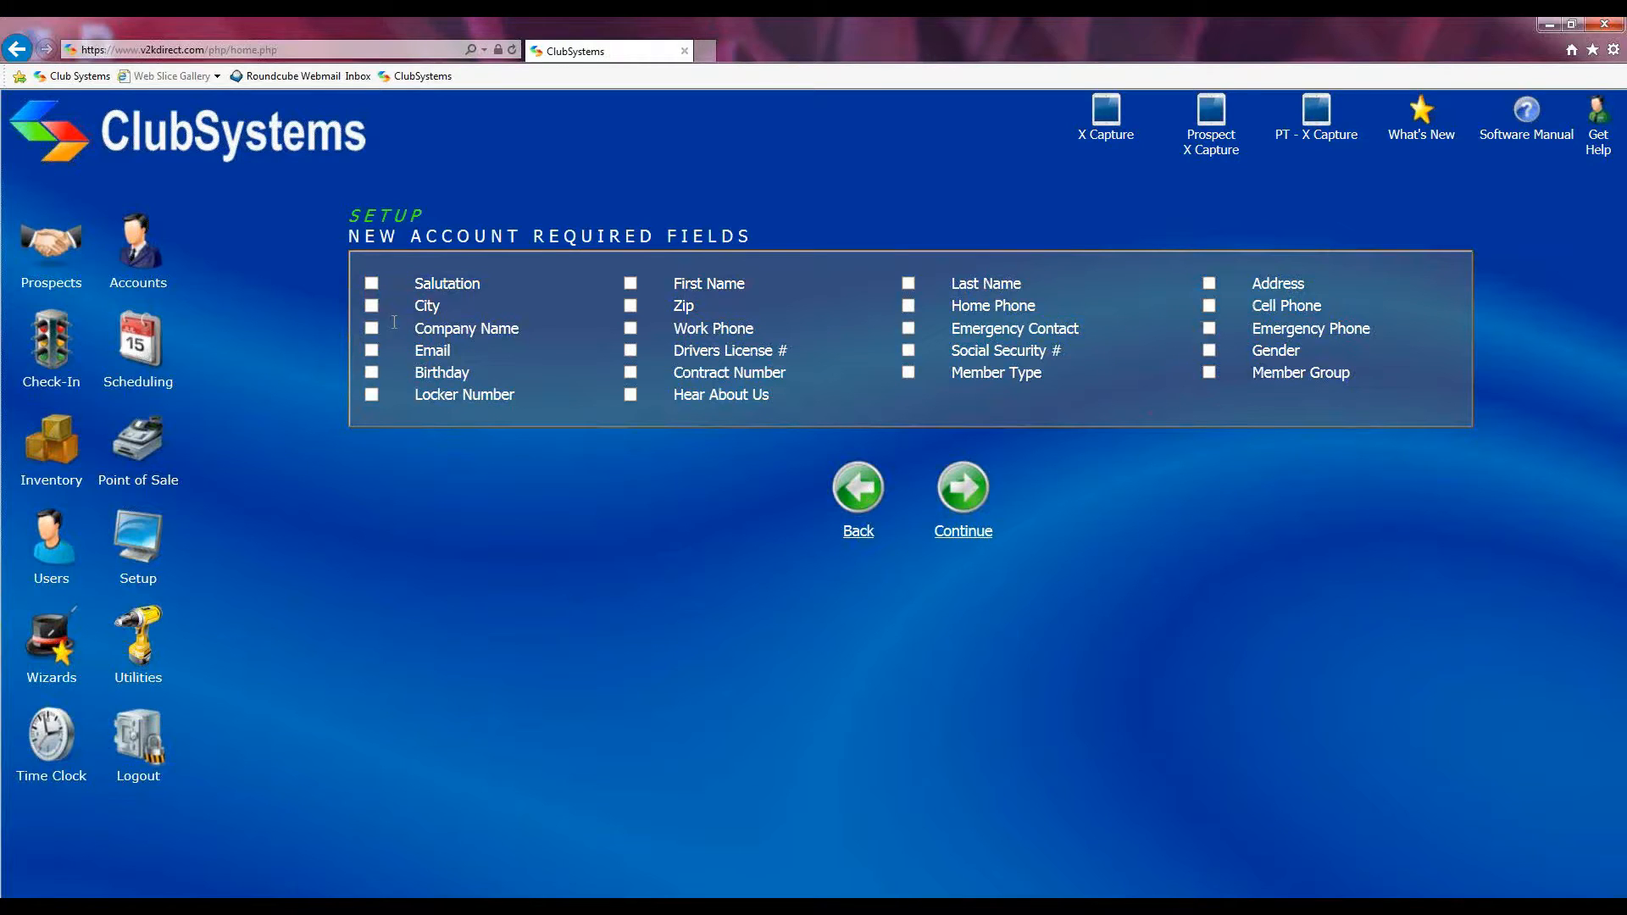
{"action": "left_click", "coordinate": [629, 283]}
{"action": "left_click", "coordinate": [907, 283]}
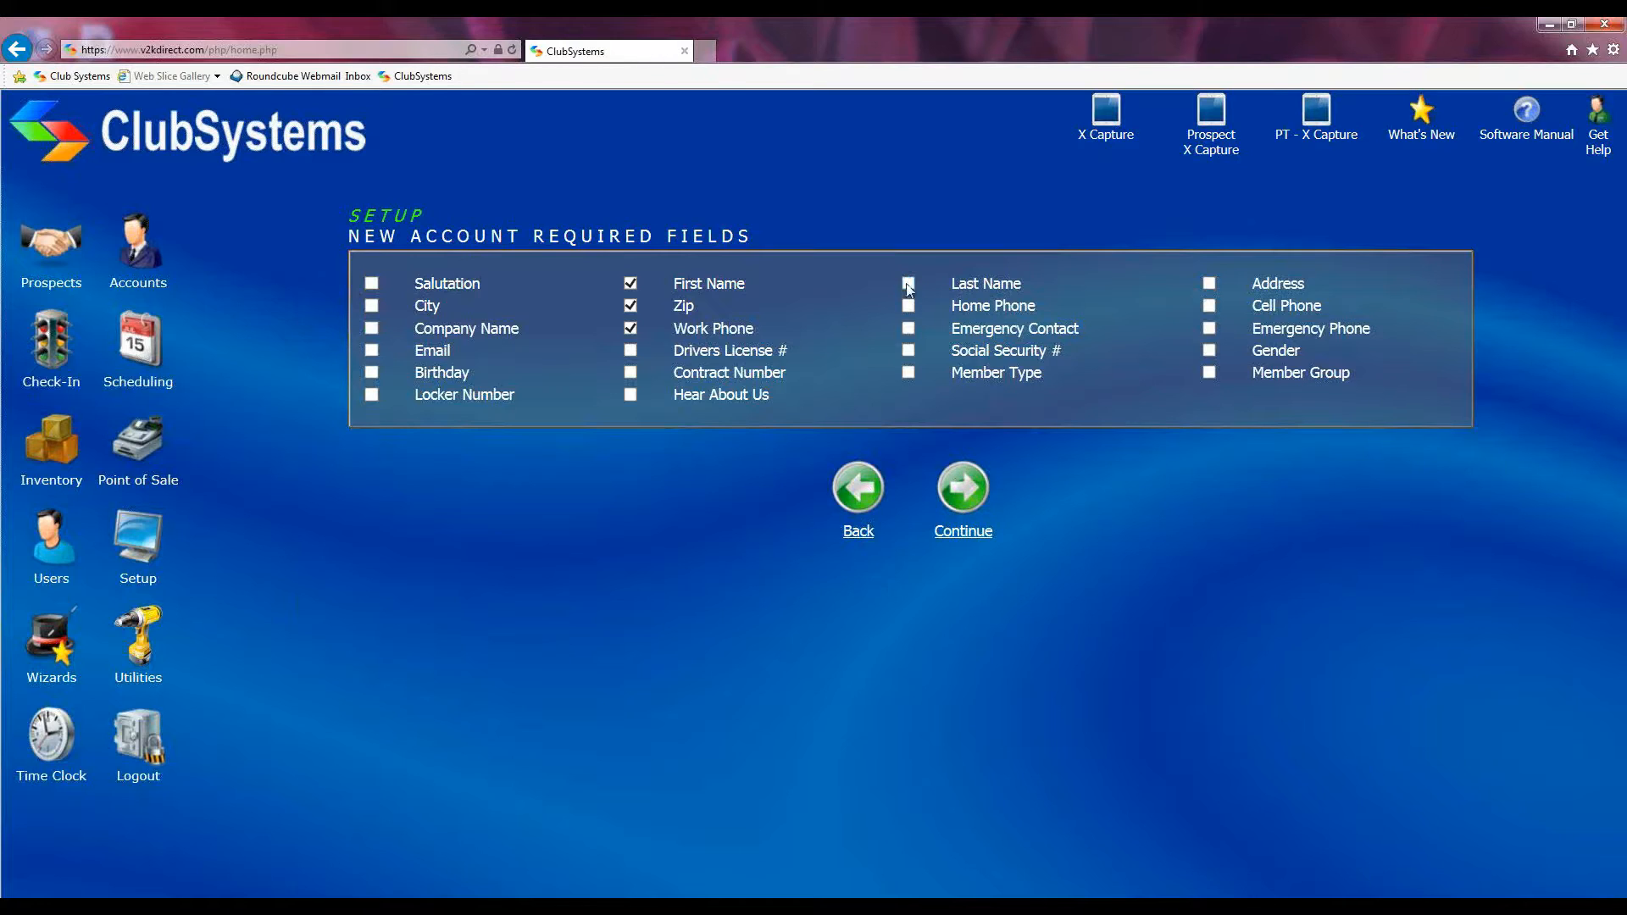
{"action": "left_click", "coordinate": [631, 284]}
{"action": "left_click", "coordinate": [852, 505]}
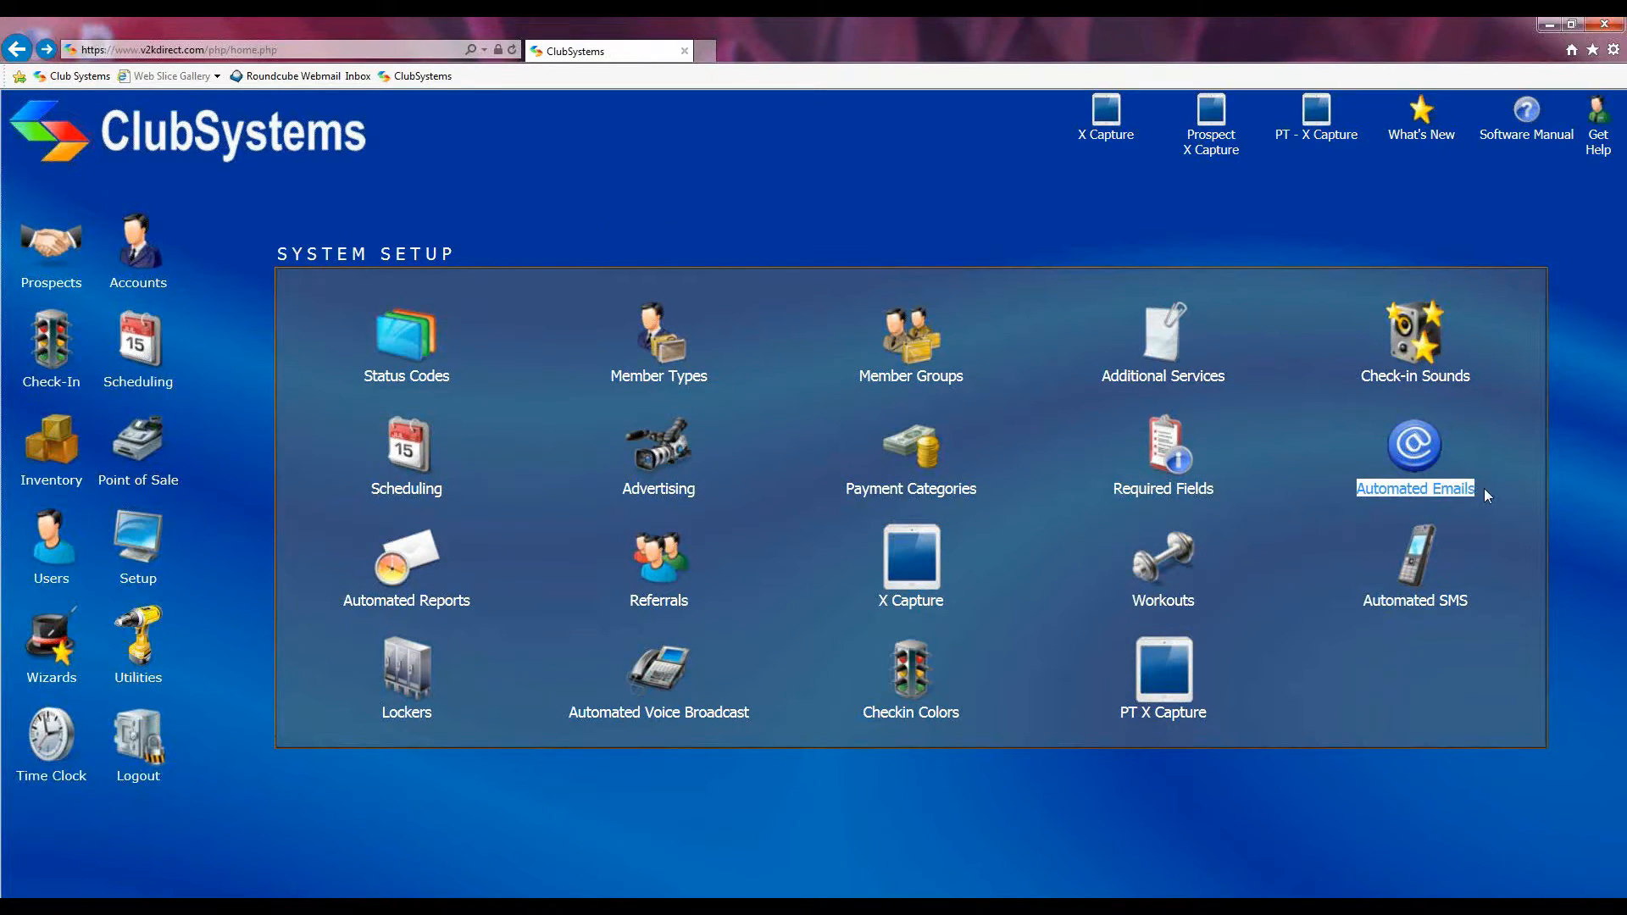
Try to open the Automated Emails setup, and go back to System Setup
{"action": "left_click", "coordinate": [1415, 449]}
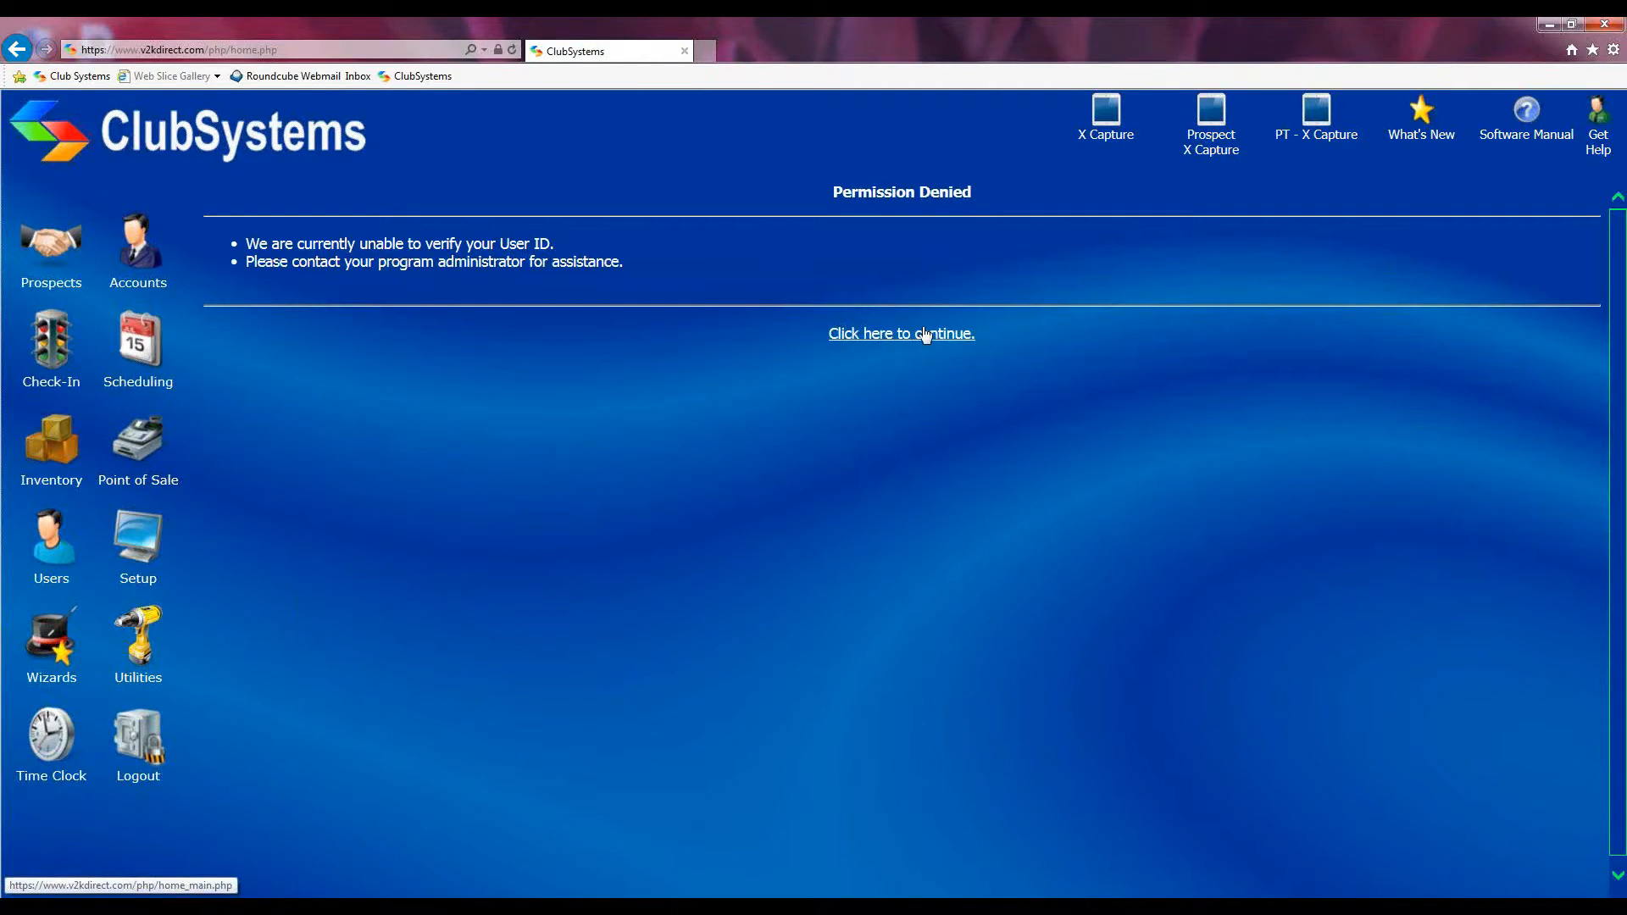
{"action": "left_click", "coordinate": [926, 335]}
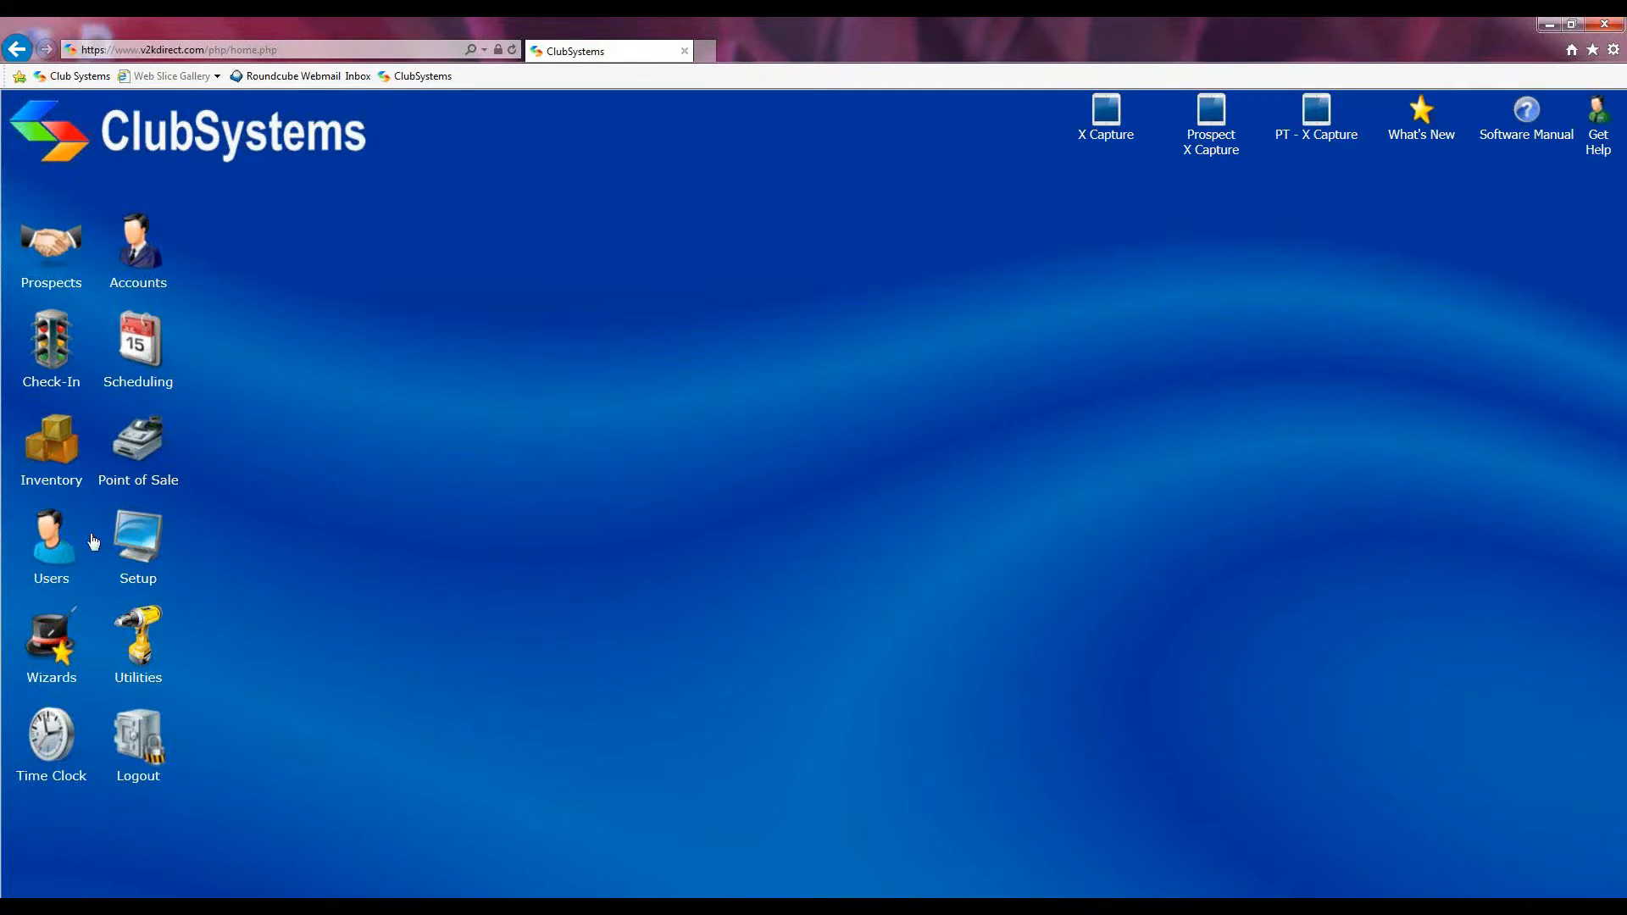
{"action": "left_click", "coordinate": [136, 541]}
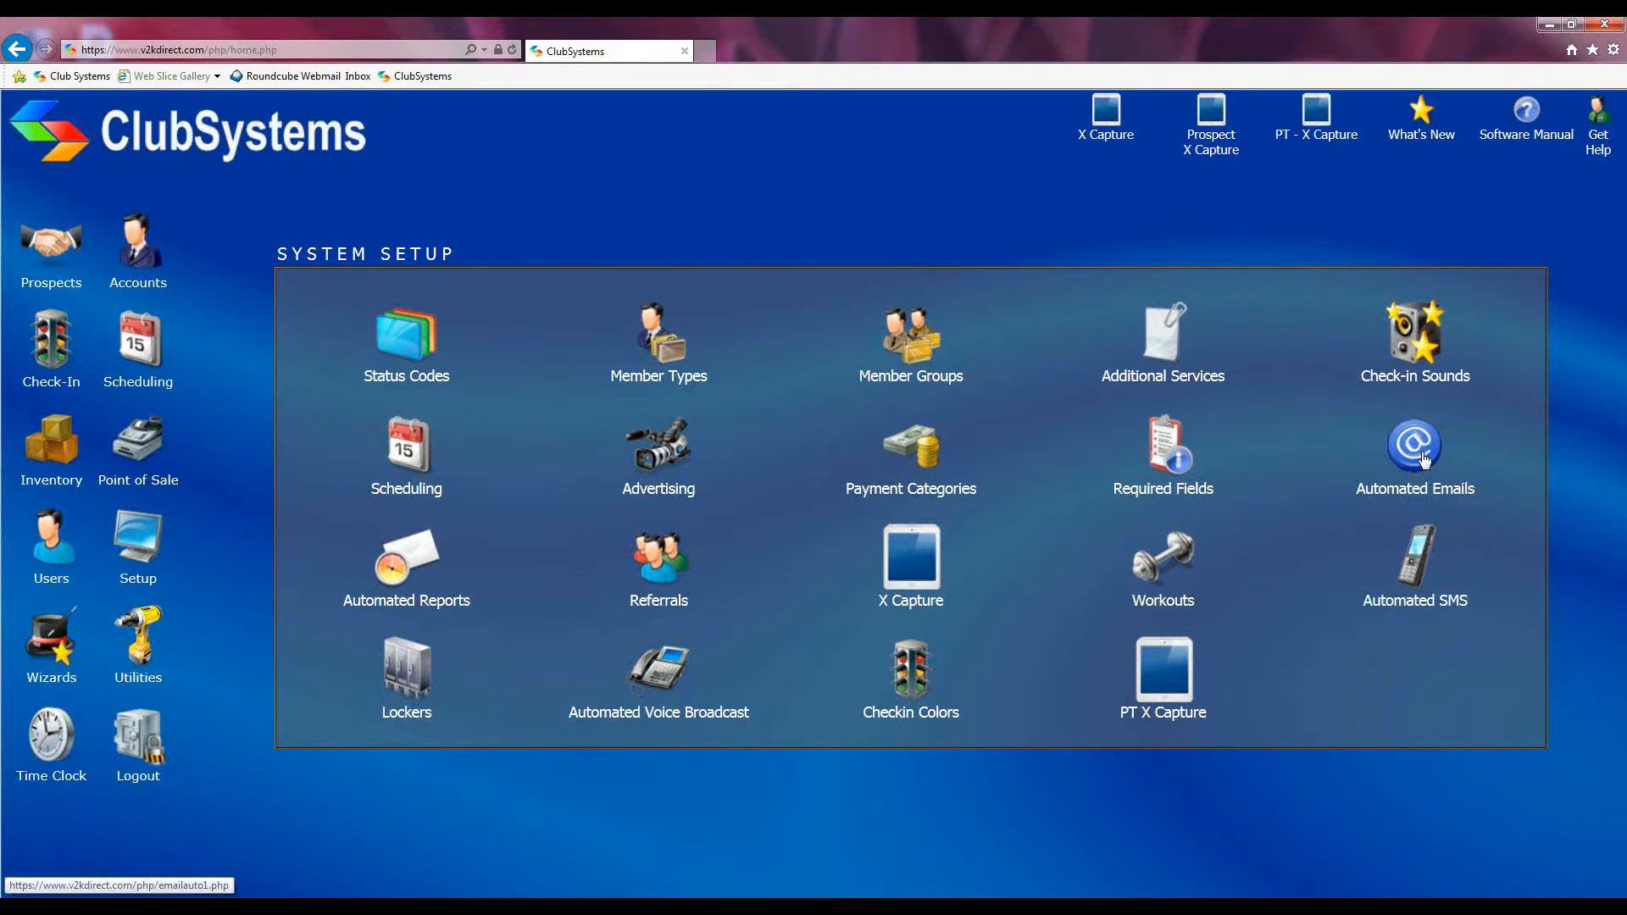
Open the POS Detail Report settings from the Automated Reports setup
{"action": "left_click", "coordinate": [389, 580]}
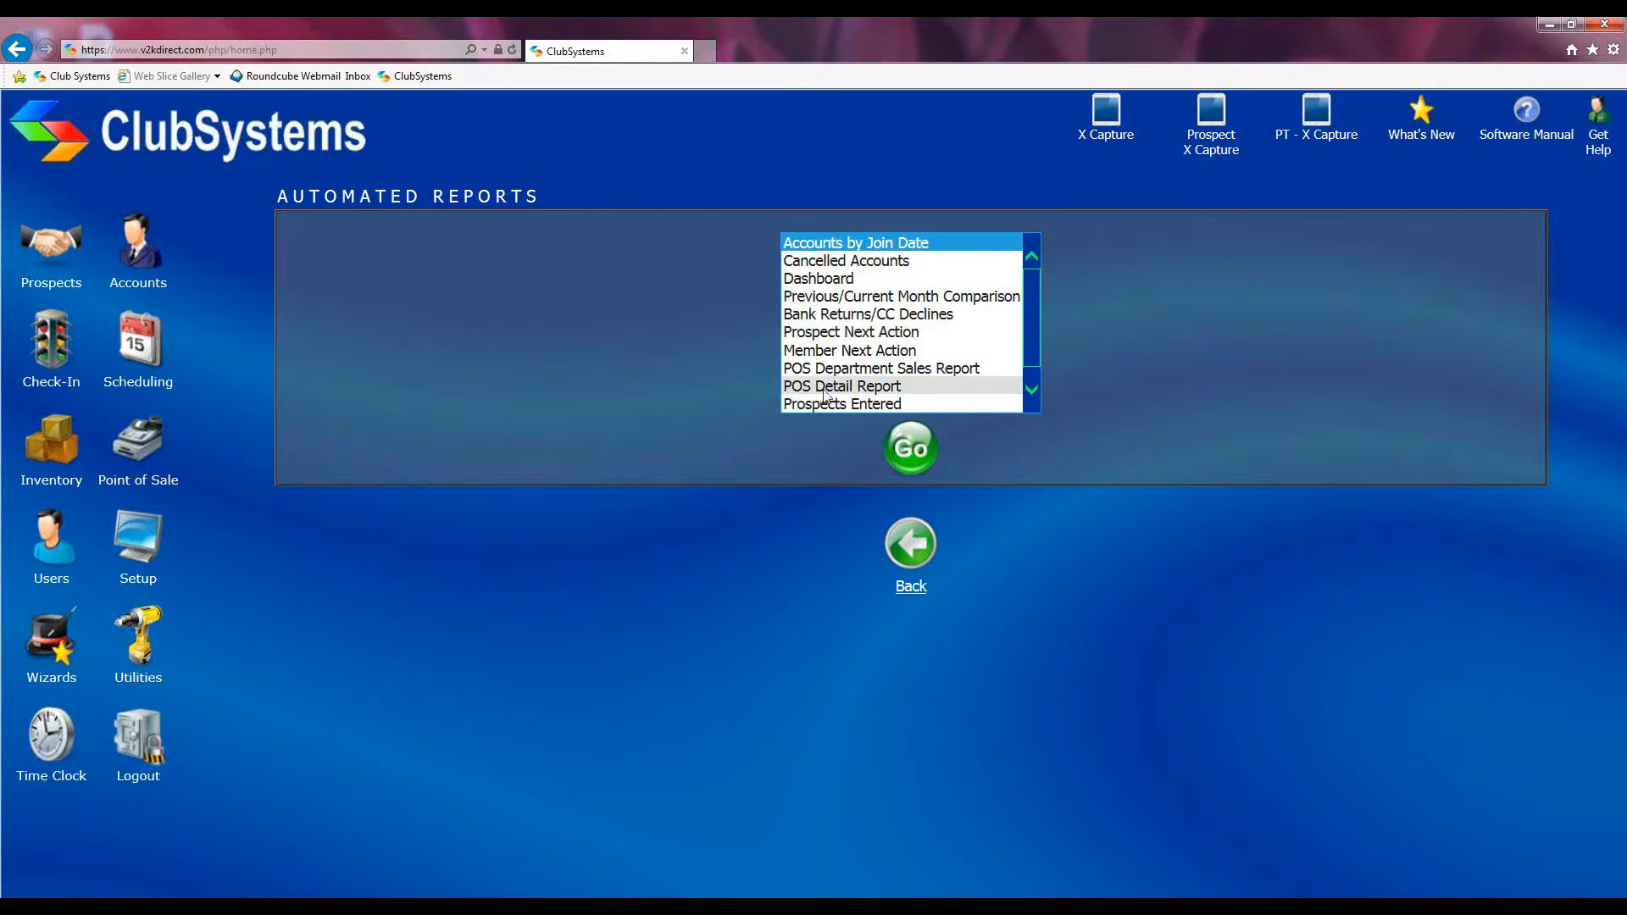
{"action": "left_click", "coordinate": [877, 389]}
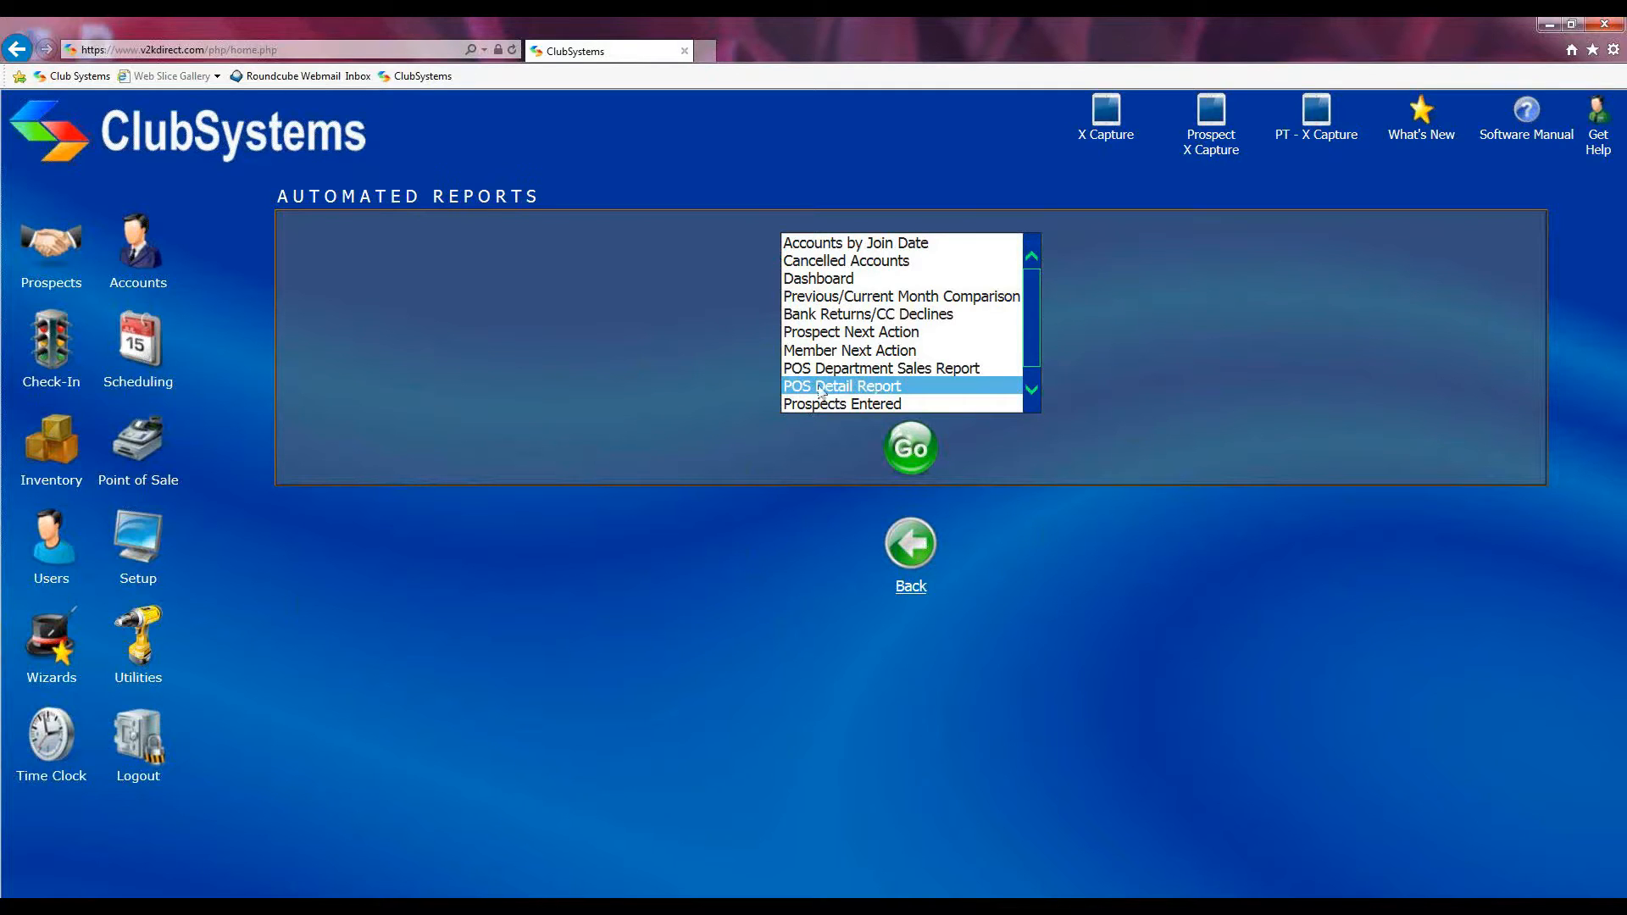
{"action": "left_click", "coordinate": [894, 454]}
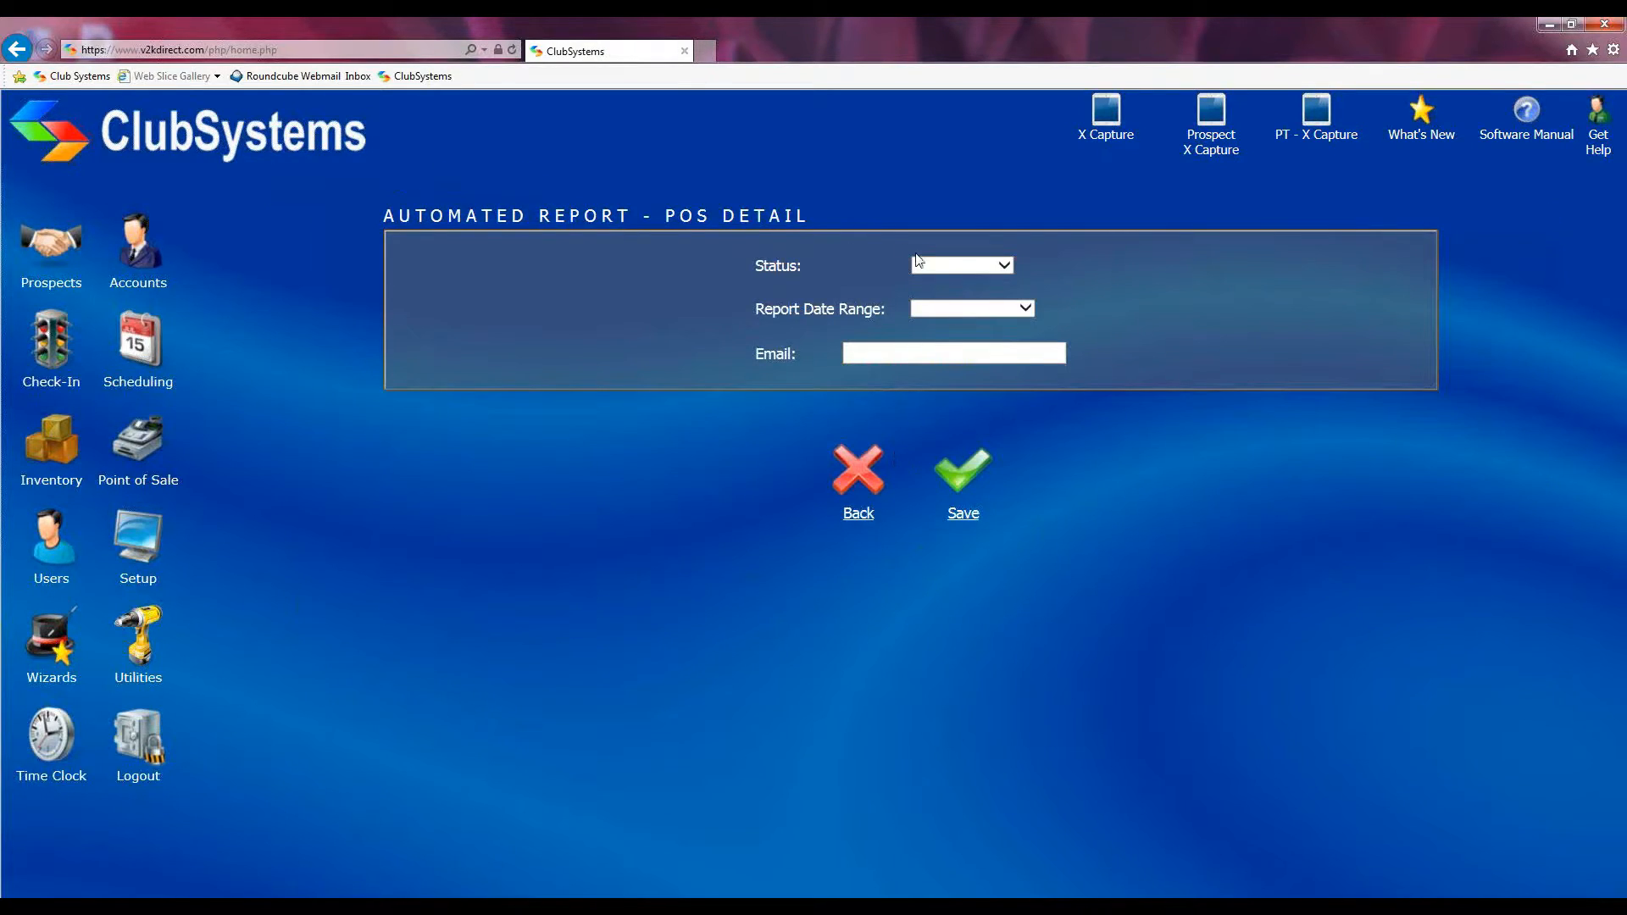
Try the POS Detail report with status SEND and date range PREVIOUS DAY, and return to System Setup without saving
{"action": "left_click", "coordinate": [1001, 266]}
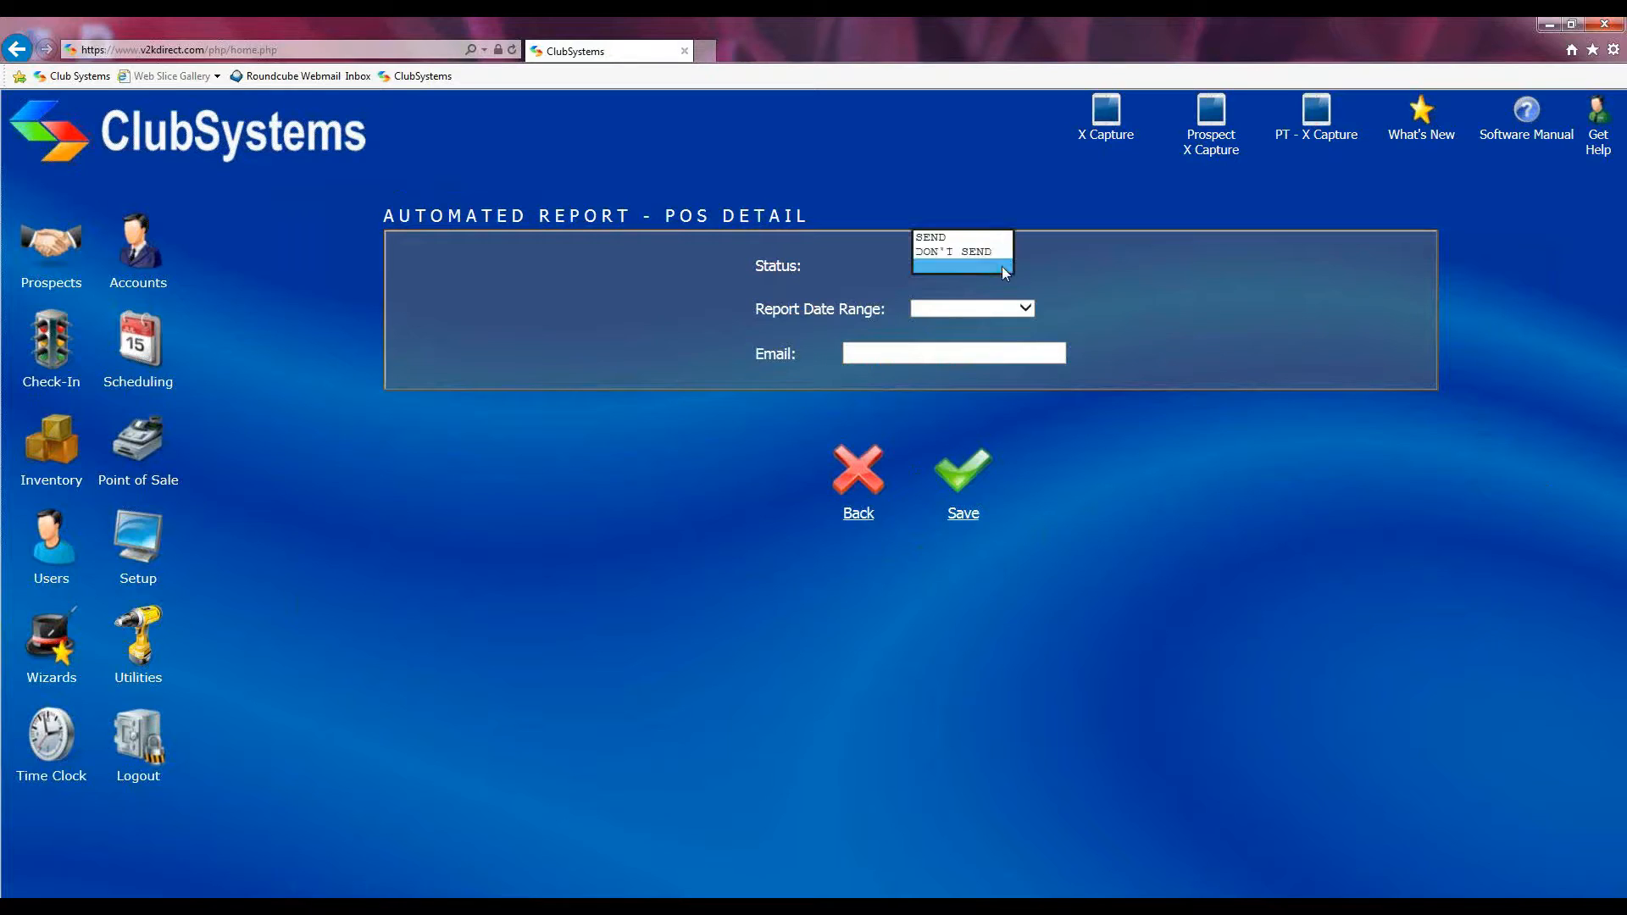
{"action": "left_click", "coordinate": [922, 239]}
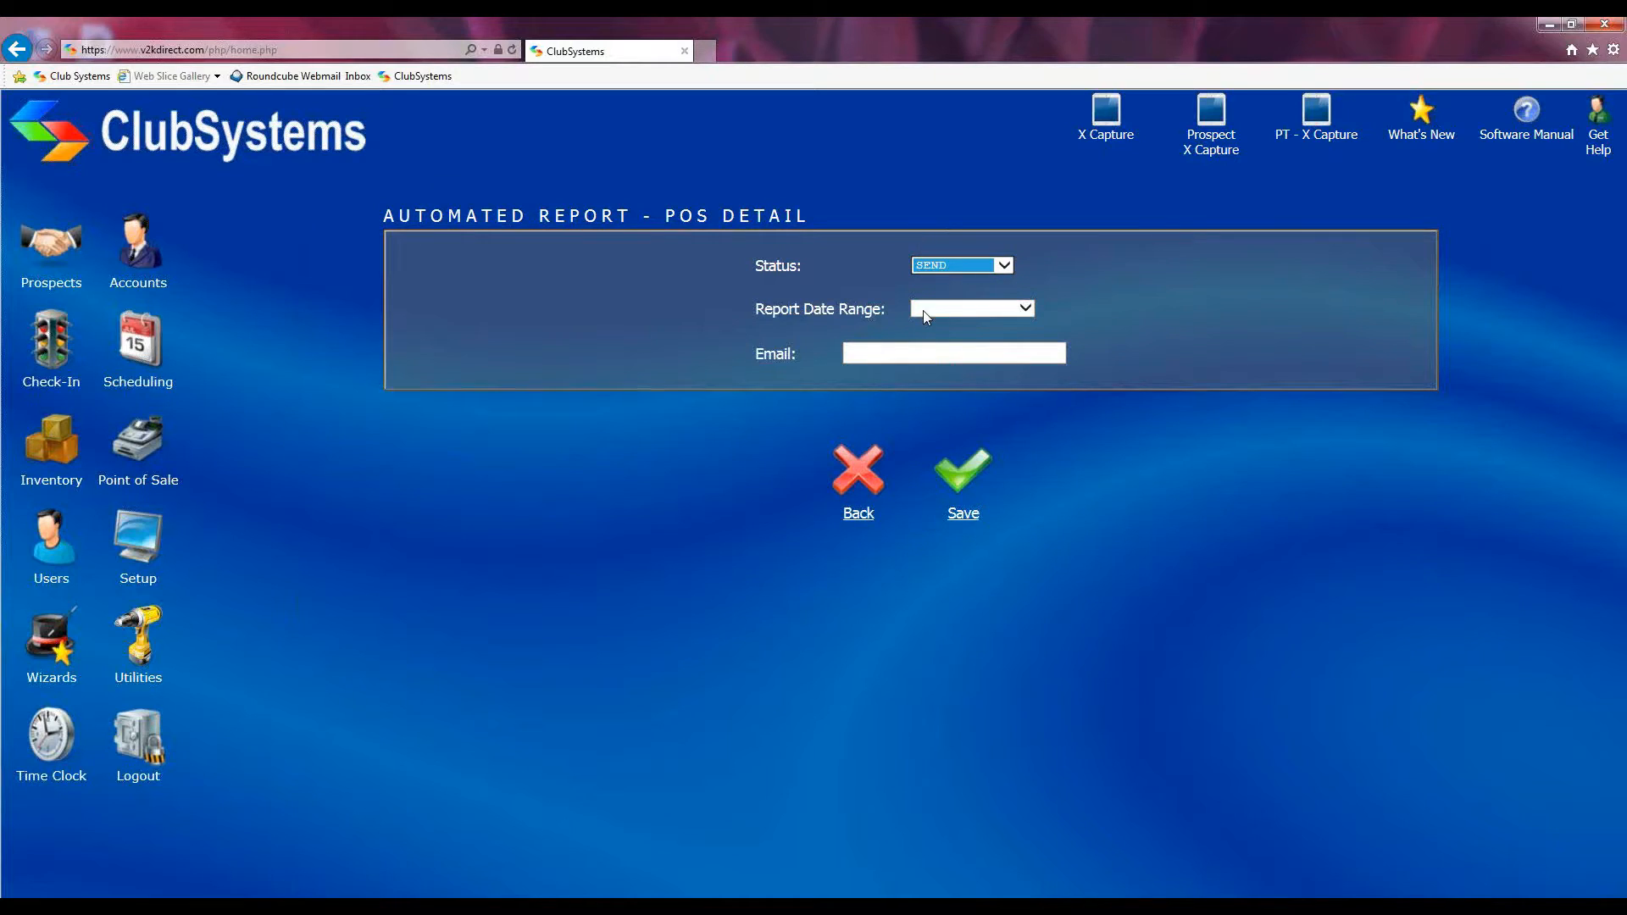
{"action": "left_click", "coordinate": [1027, 310]}
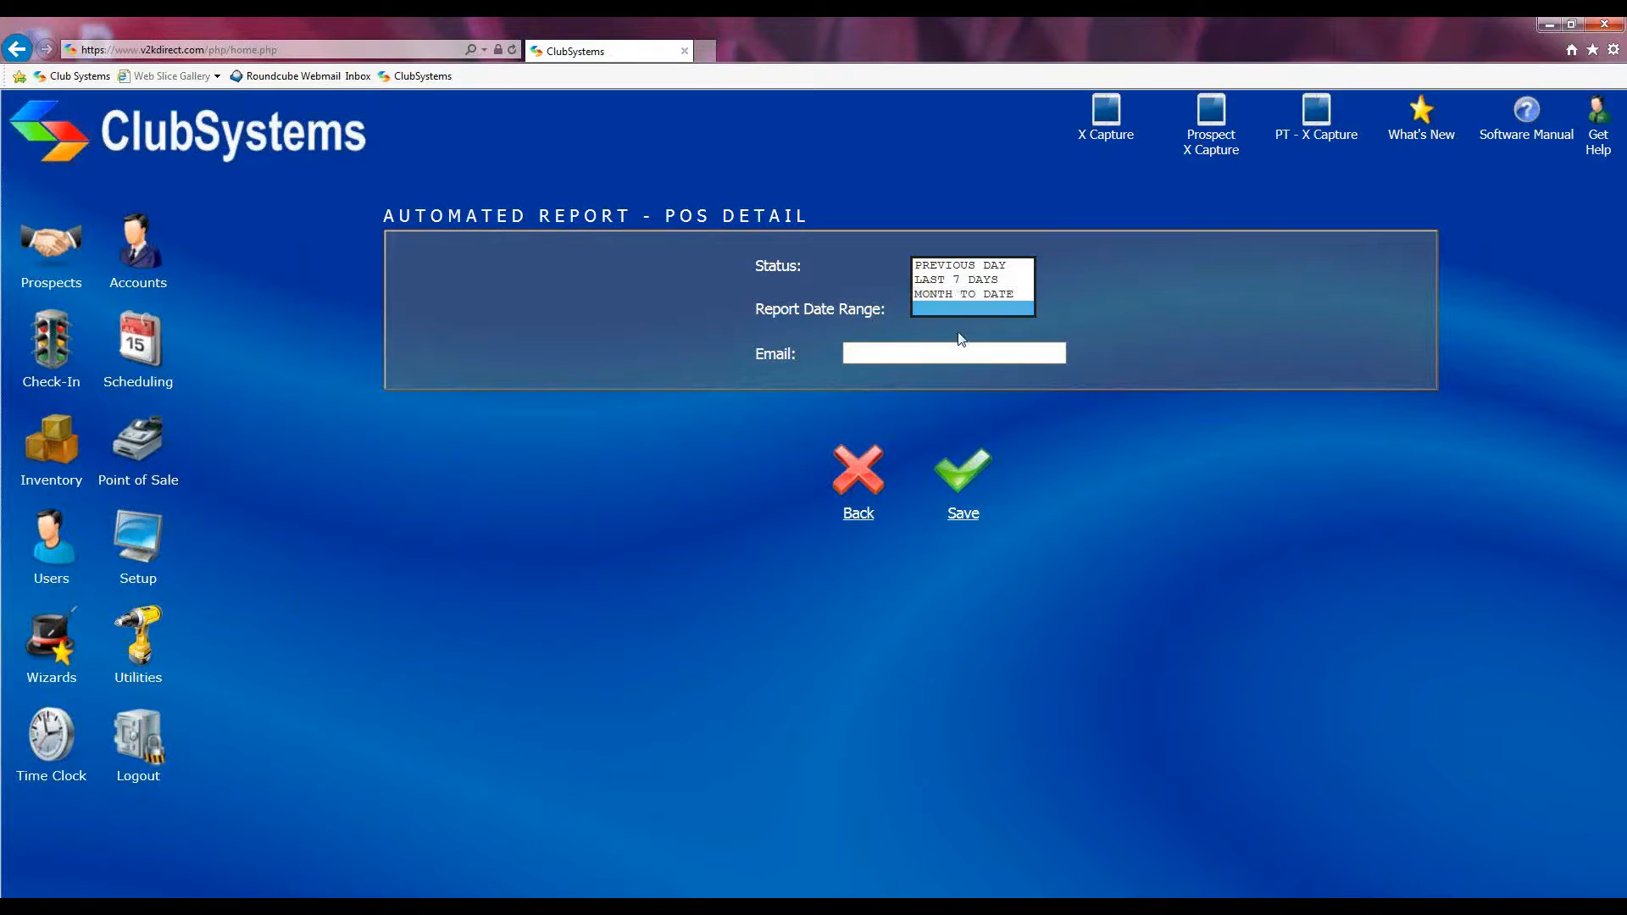
{"action": "left_click", "coordinate": [955, 265]}
{"action": "left_click", "coordinate": [889, 354]}
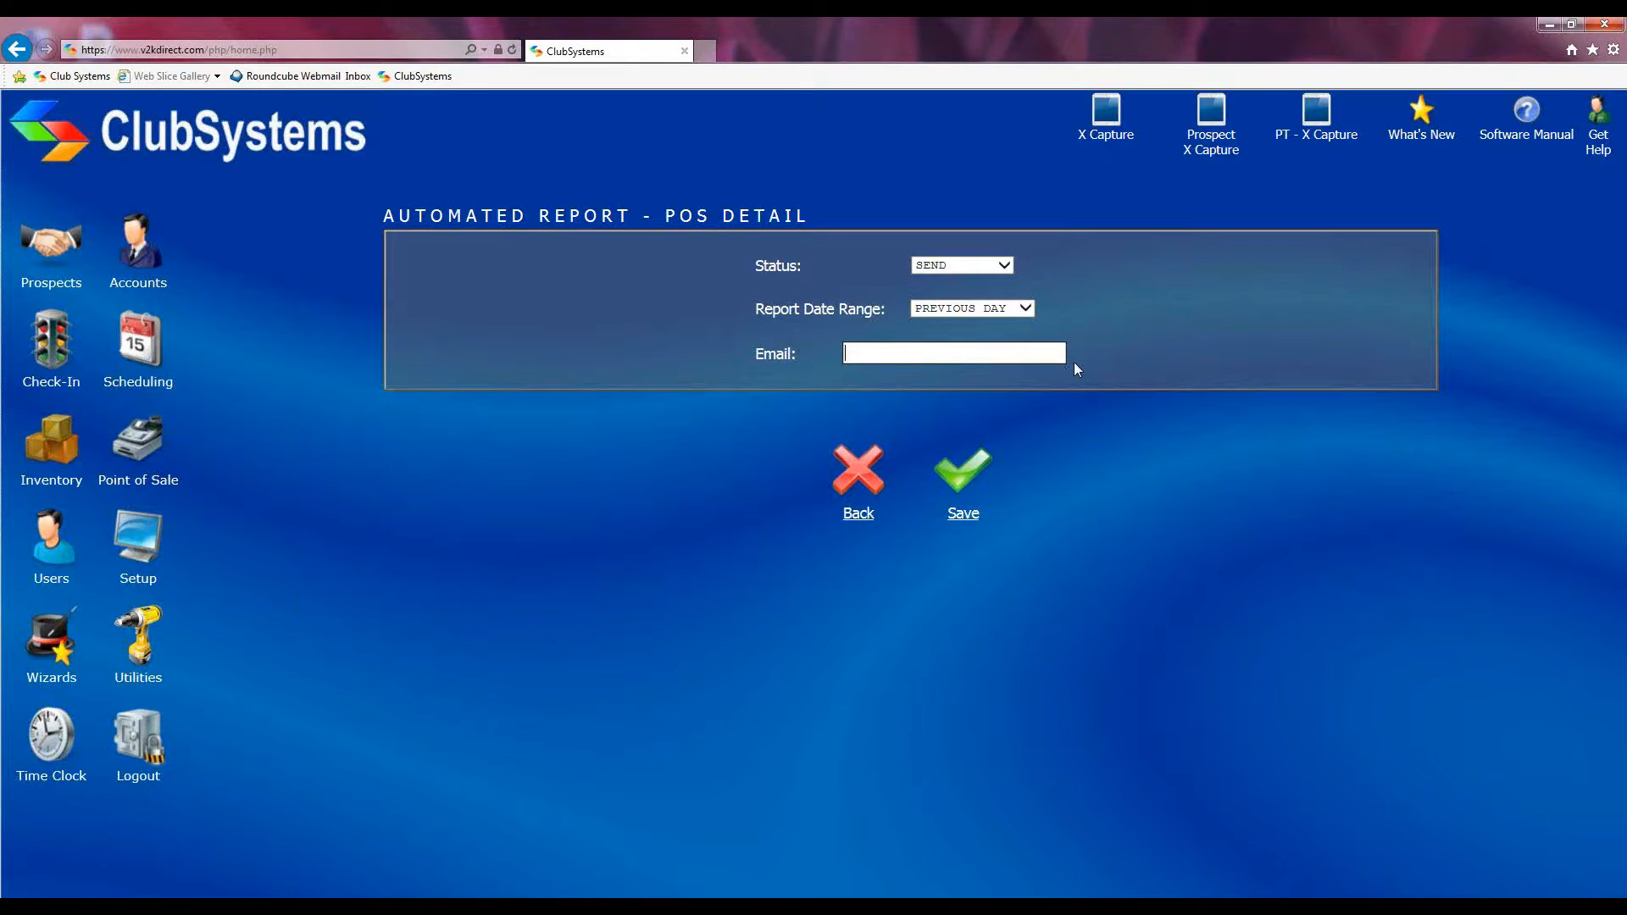
{"action": "left_click", "coordinate": [855, 484]}
{"action": "left_click", "coordinate": [931, 559]}
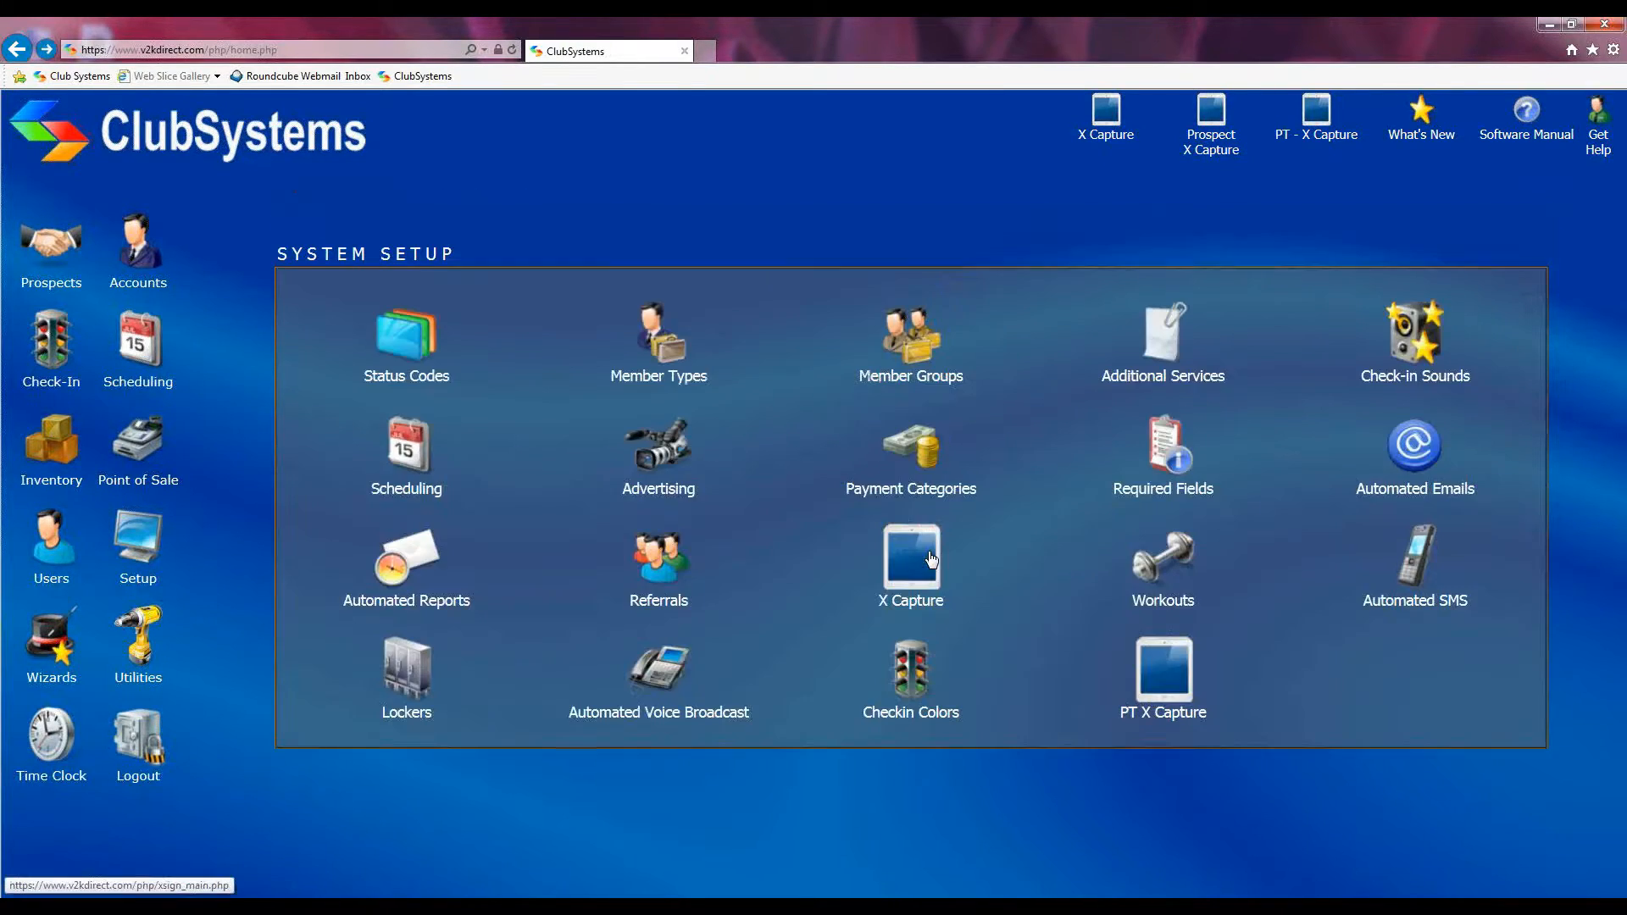
Open the Referrals setup and examine the amount off monthly dues given to the referring member
{"action": "double_click", "coordinate": [660, 601]}
{"action": "left_click", "coordinate": [653, 560]}
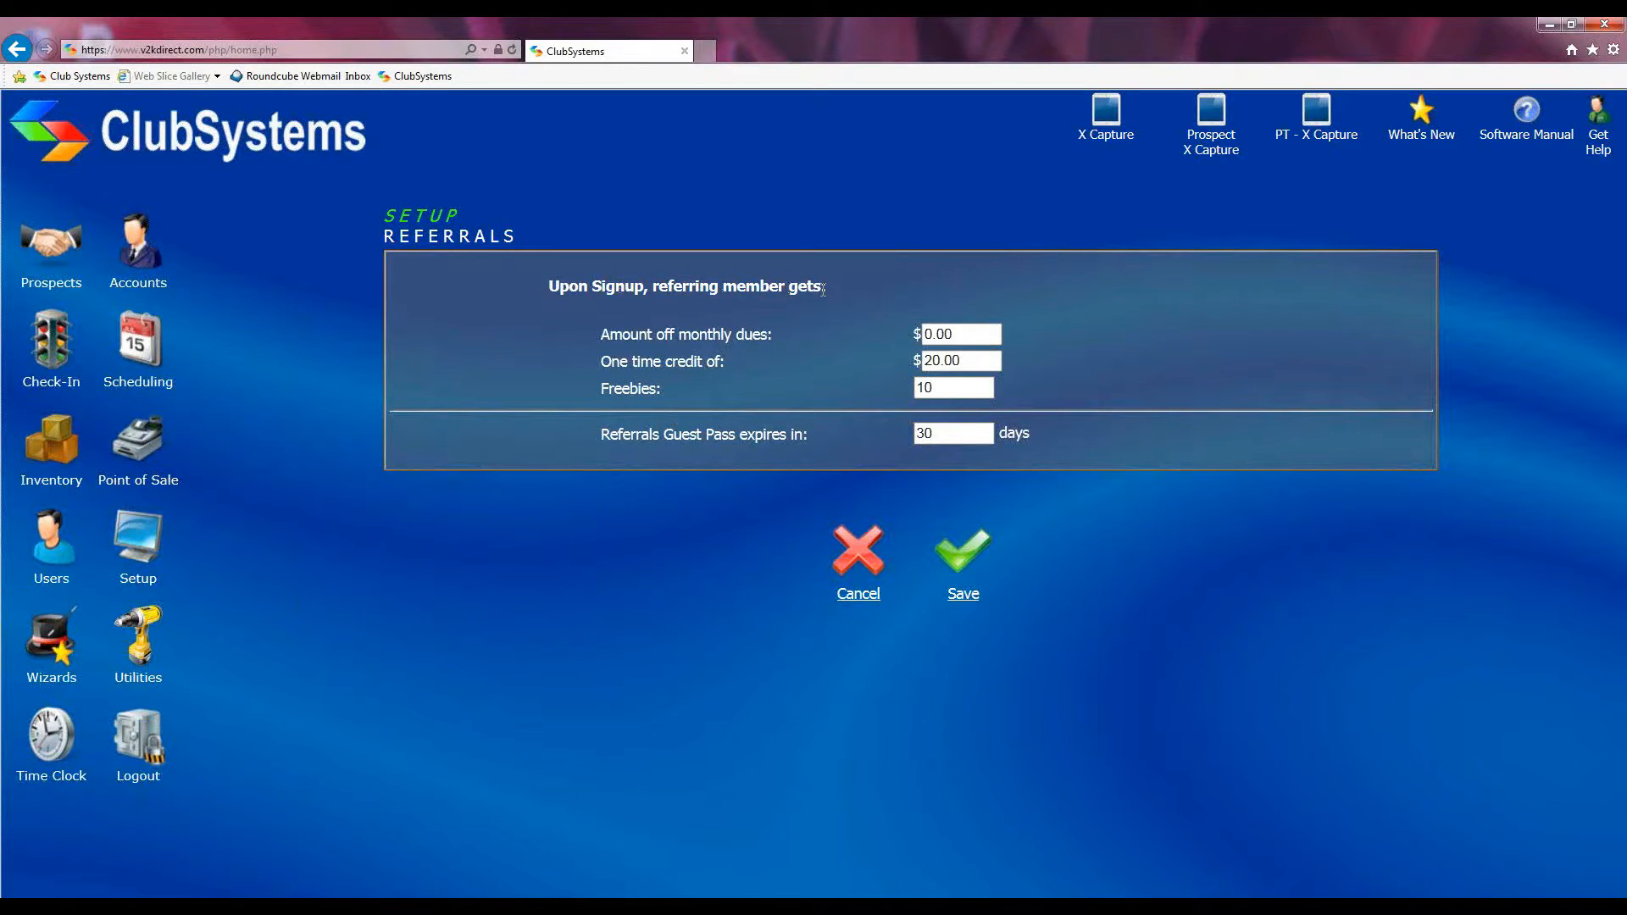
{"action": "left_click", "coordinate": [929, 383]}
{"action": "left_click_drag", "start_coordinate": [593, 334], "coordinate": [689, 333]}
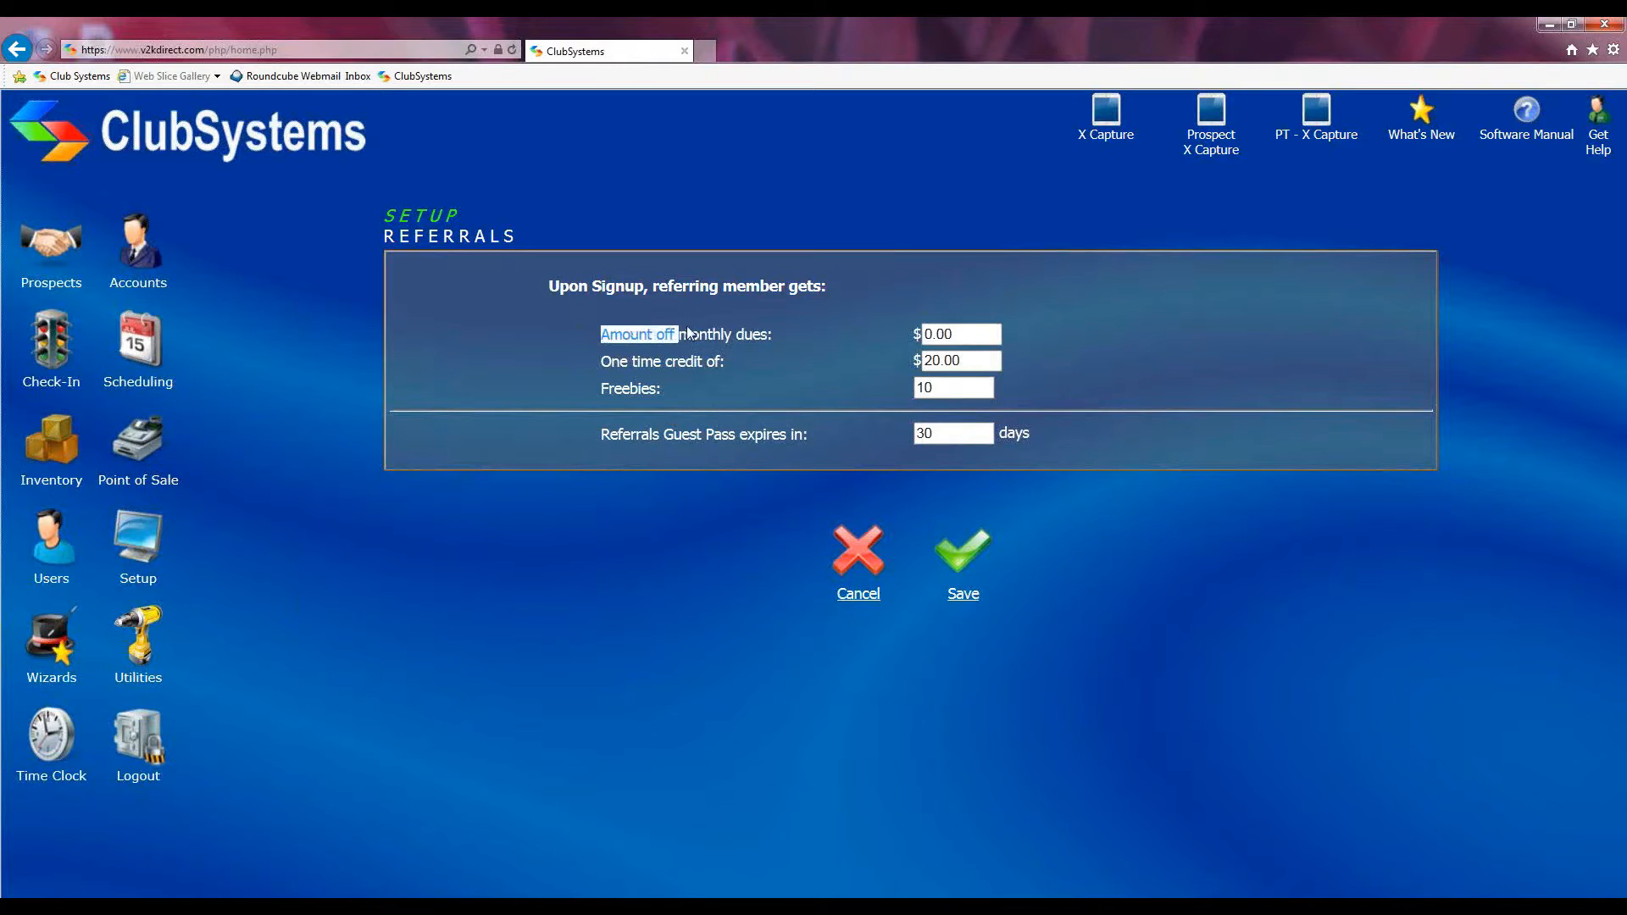
{"action": "left_click", "coordinate": [793, 336]}
Try an amount off monthly dues of 5.00 for referrals, and set it back to 0.00
{"action": "double_click", "coordinate": [951, 335]}
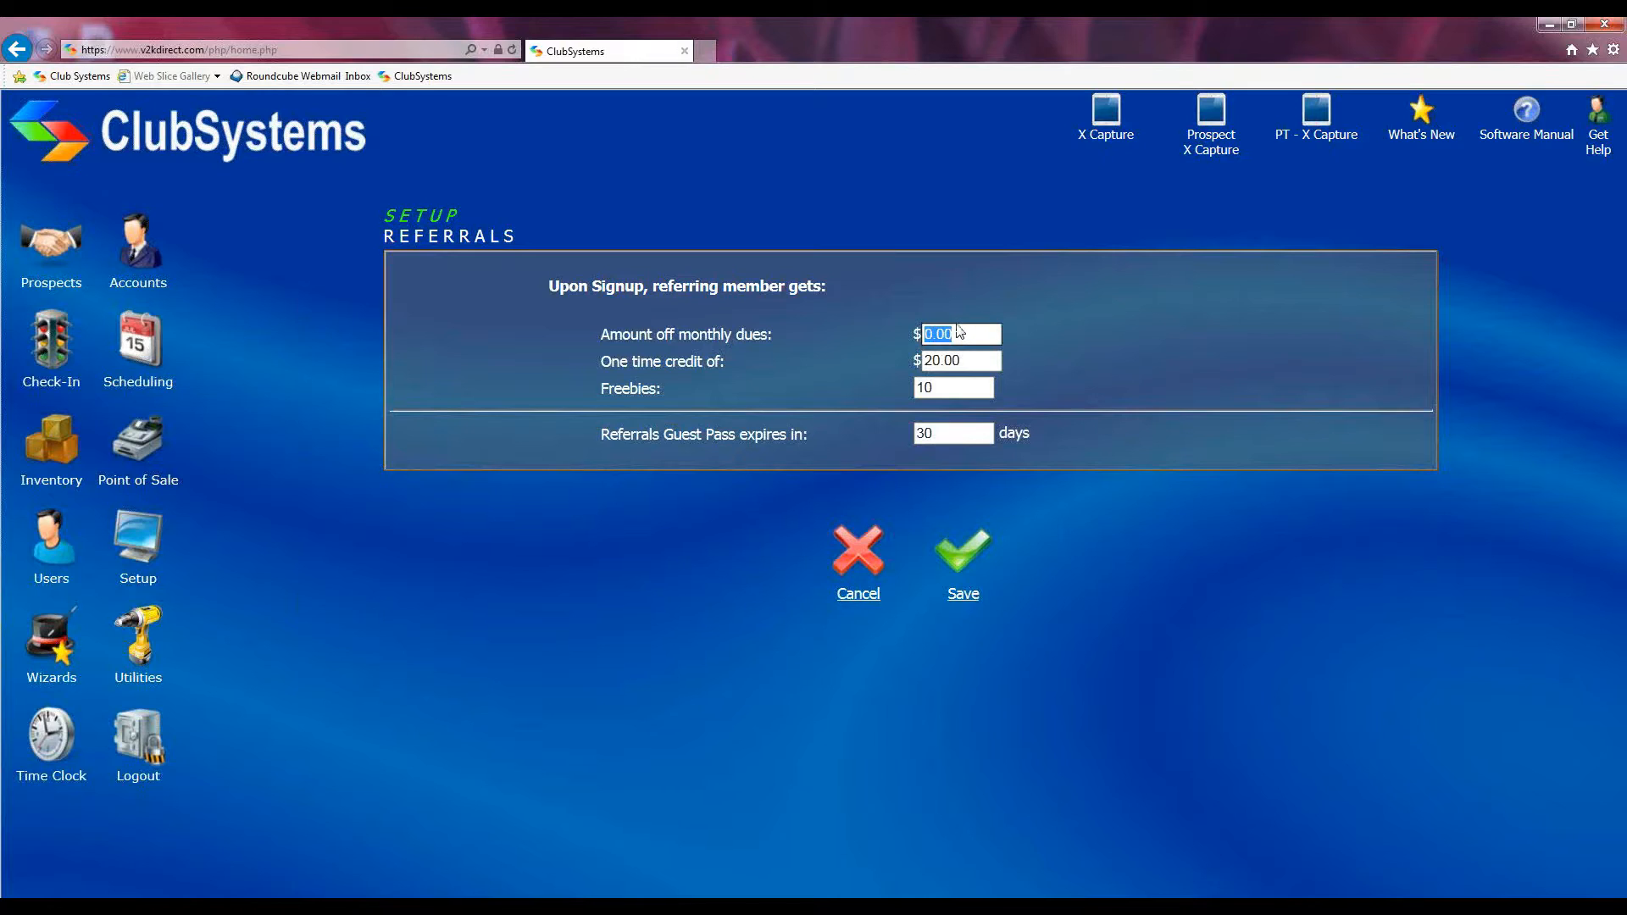
{"action": "type", "text": "5.00"}
{"action": "double_click", "coordinate": [943, 337]}
{"action": "type", "text": "0"}
Examine the referral one time credit, freebies and guest pass expiration settings, and return to System Setup
{"action": "left_click_drag", "start_coordinate": [595, 363], "coordinate": [727, 366]}
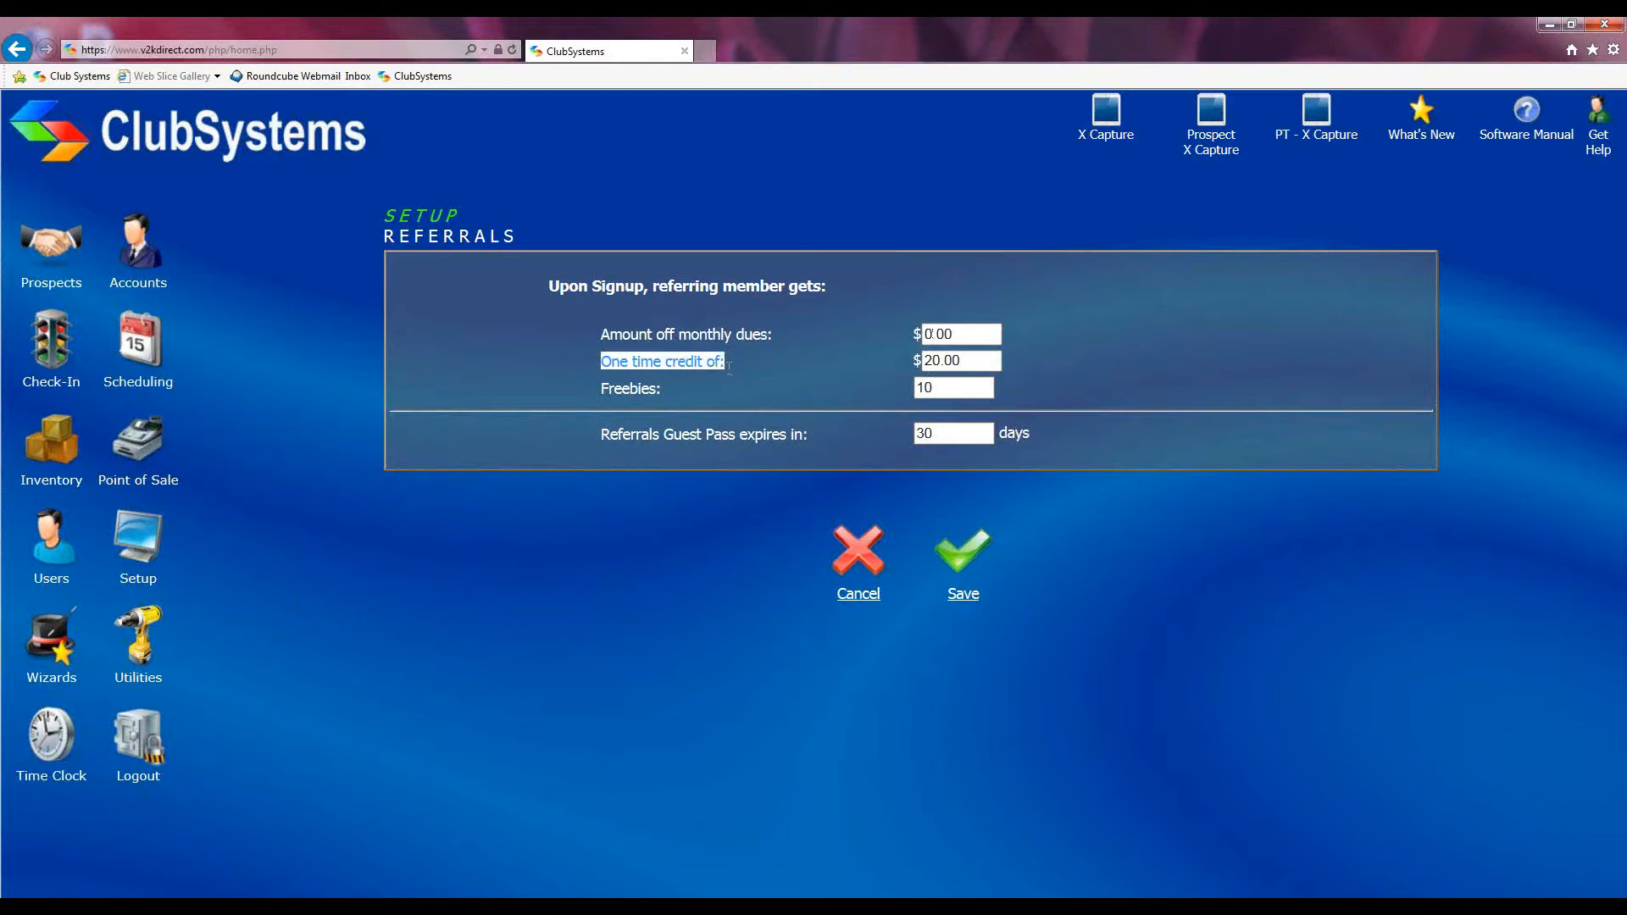
{"action": "double_click", "coordinate": [980, 361]}
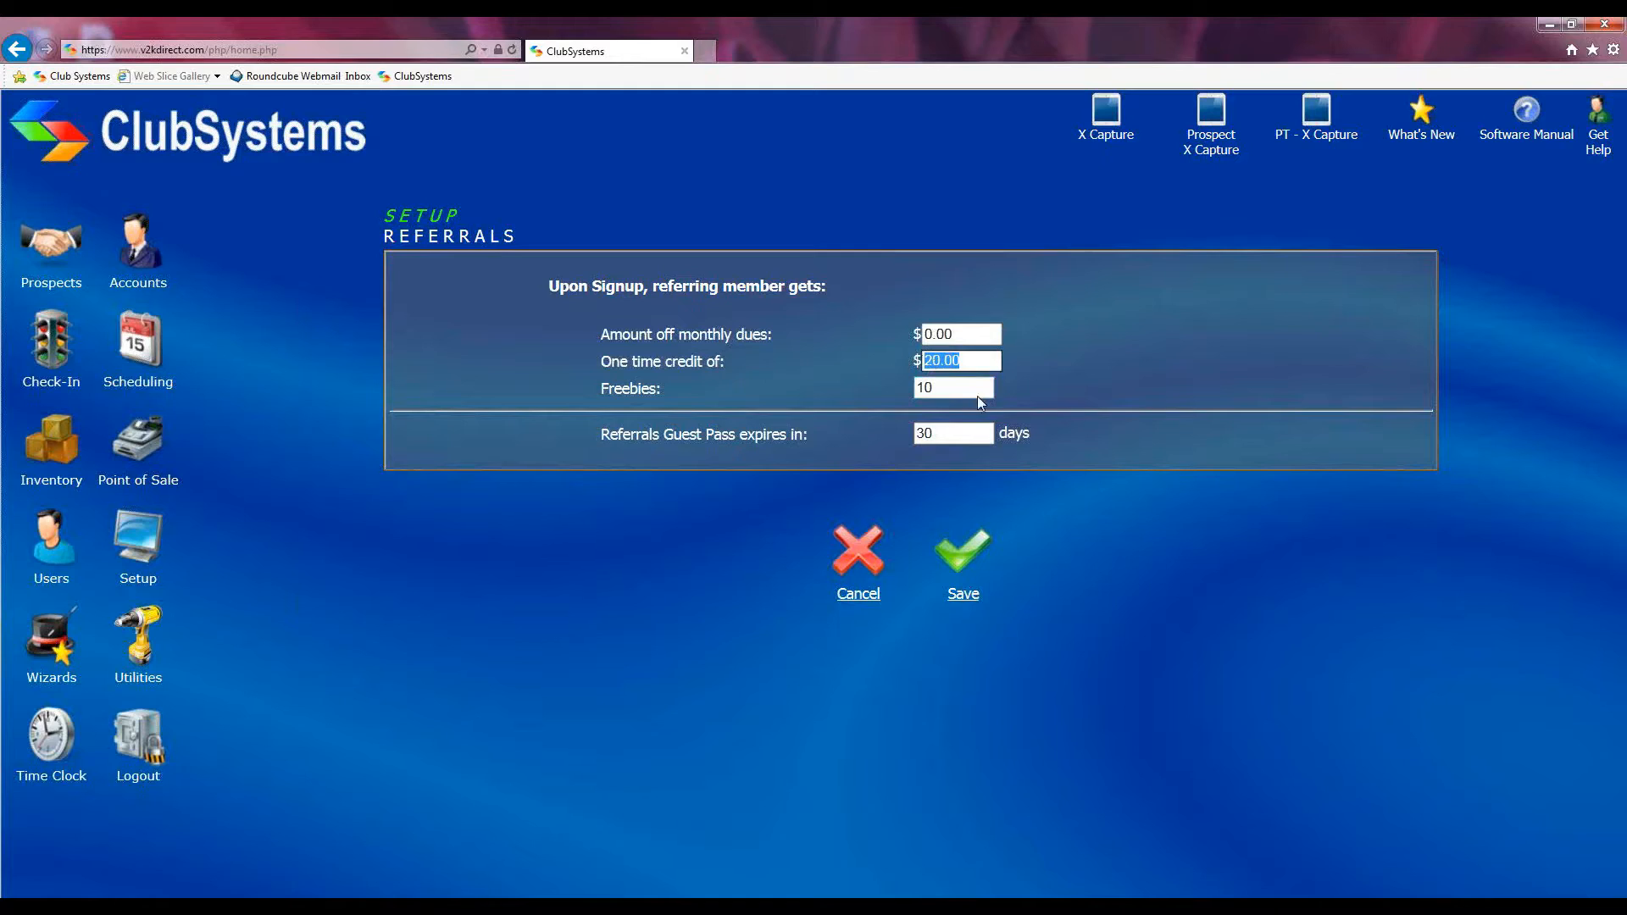
{"action": "left_click_drag", "start_coordinate": [586, 387], "coordinate": [666, 391]}
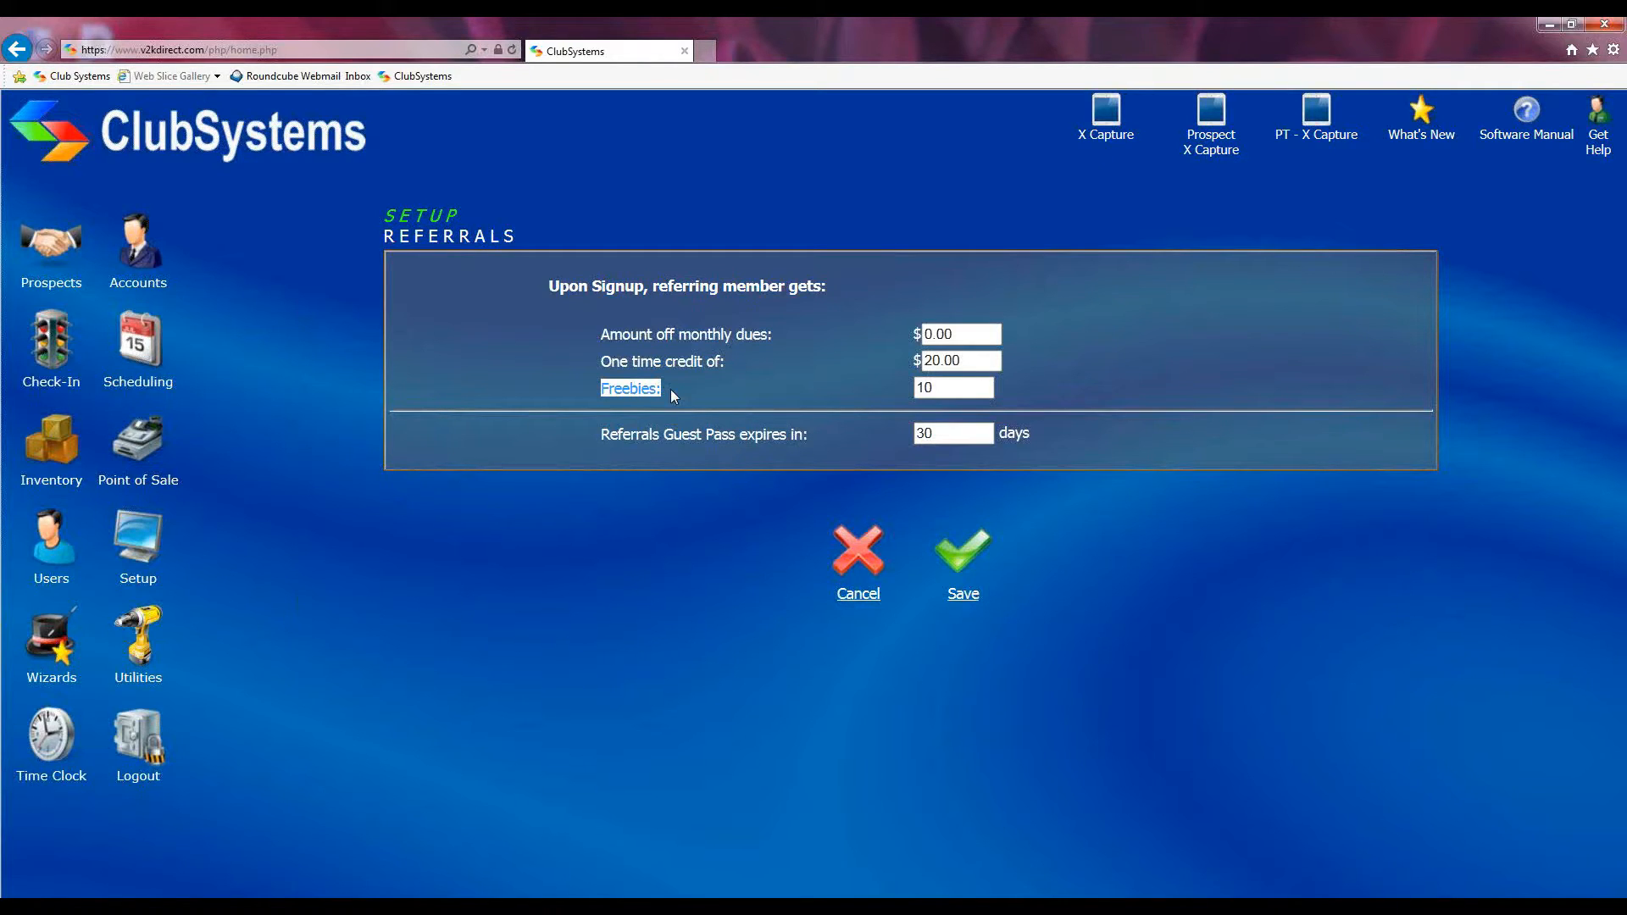
{"action": "left_click", "coordinate": [950, 390]}
{"action": "left_click_drag", "start_coordinate": [948, 390], "coordinate": [905, 390]}
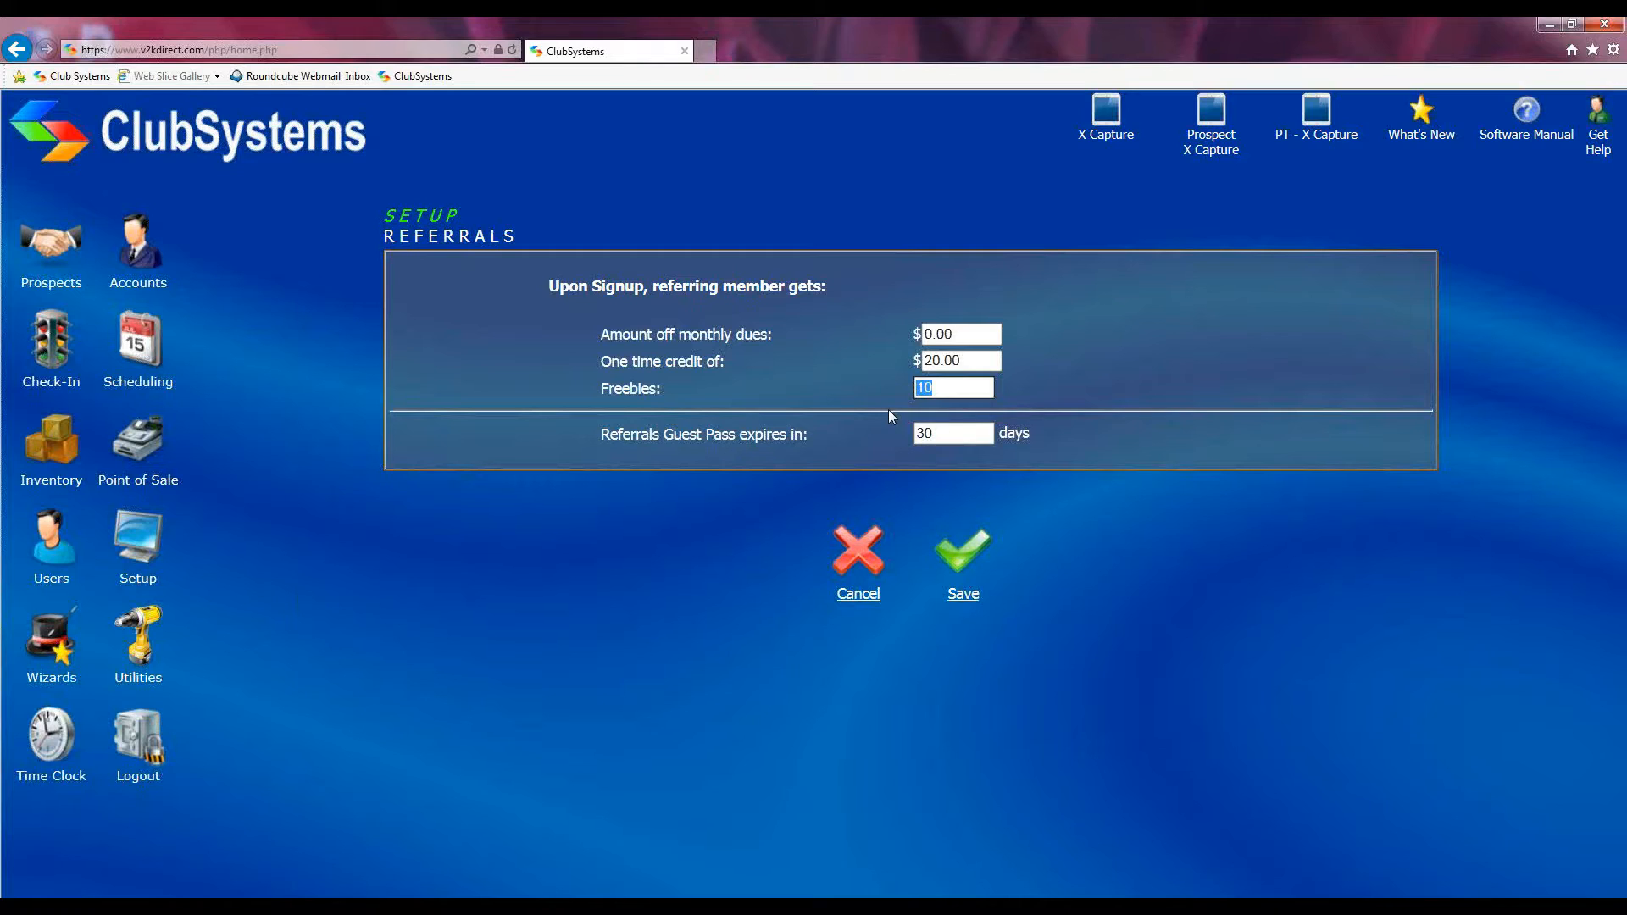
{"action": "left_click", "coordinate": [848, 442]}
{"action": "left_click", "coordinate": [946, 439]}
{"action": "left_click", "coordinate": [962, 574]}
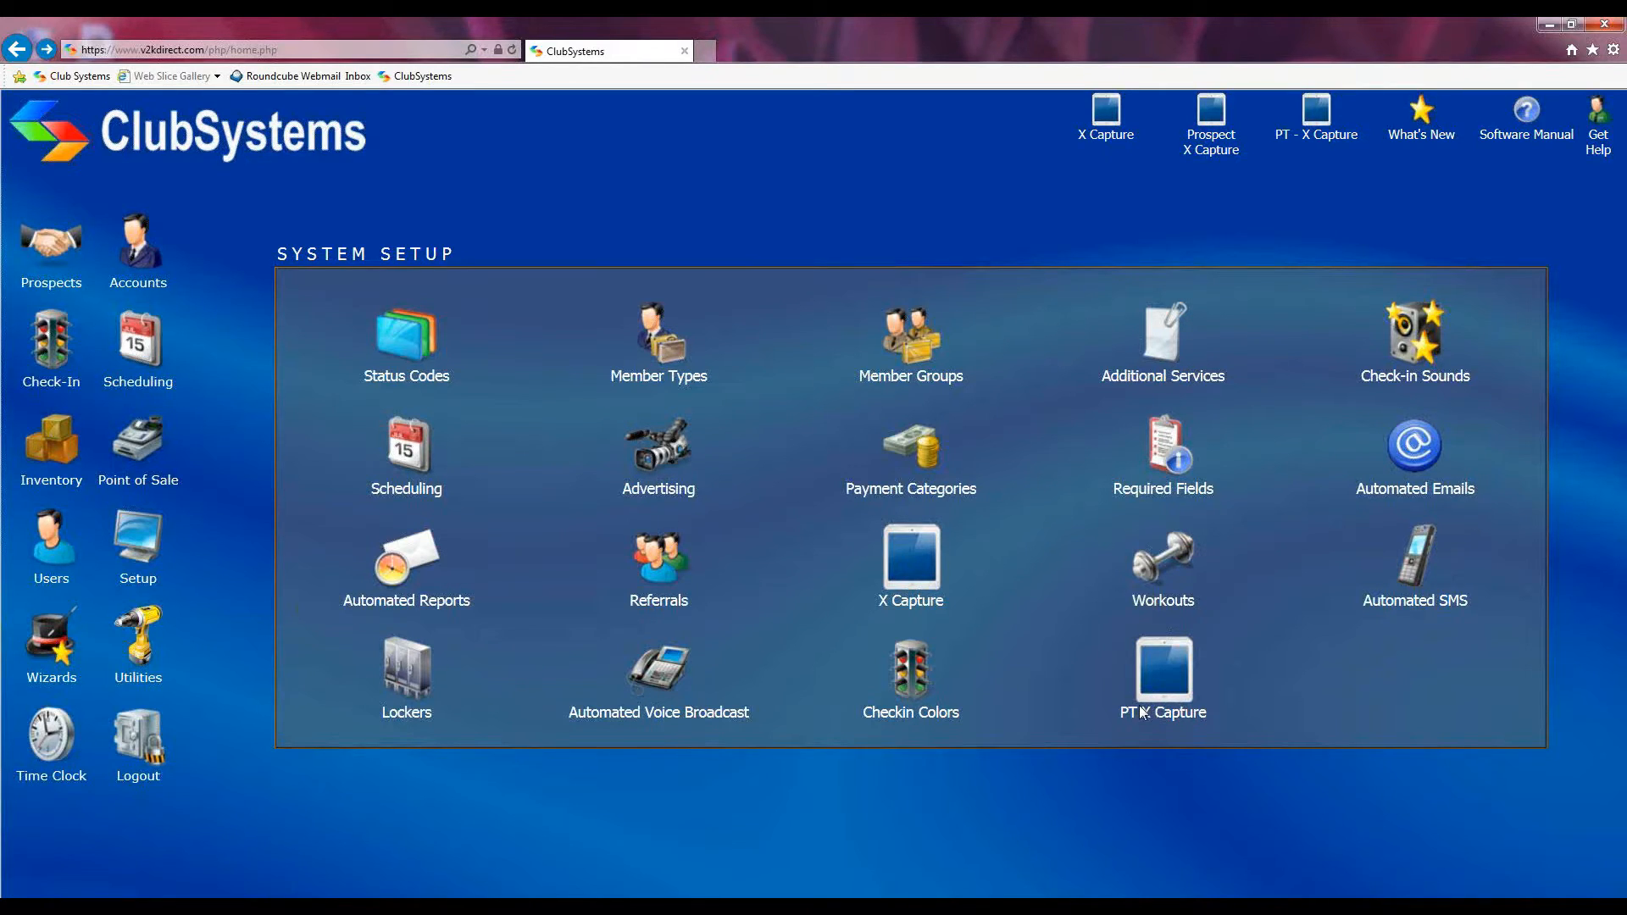
Open the Workouts setup and start a new workout at its Name field
{"action": "left_click", "coordinate": [1167, 574]}
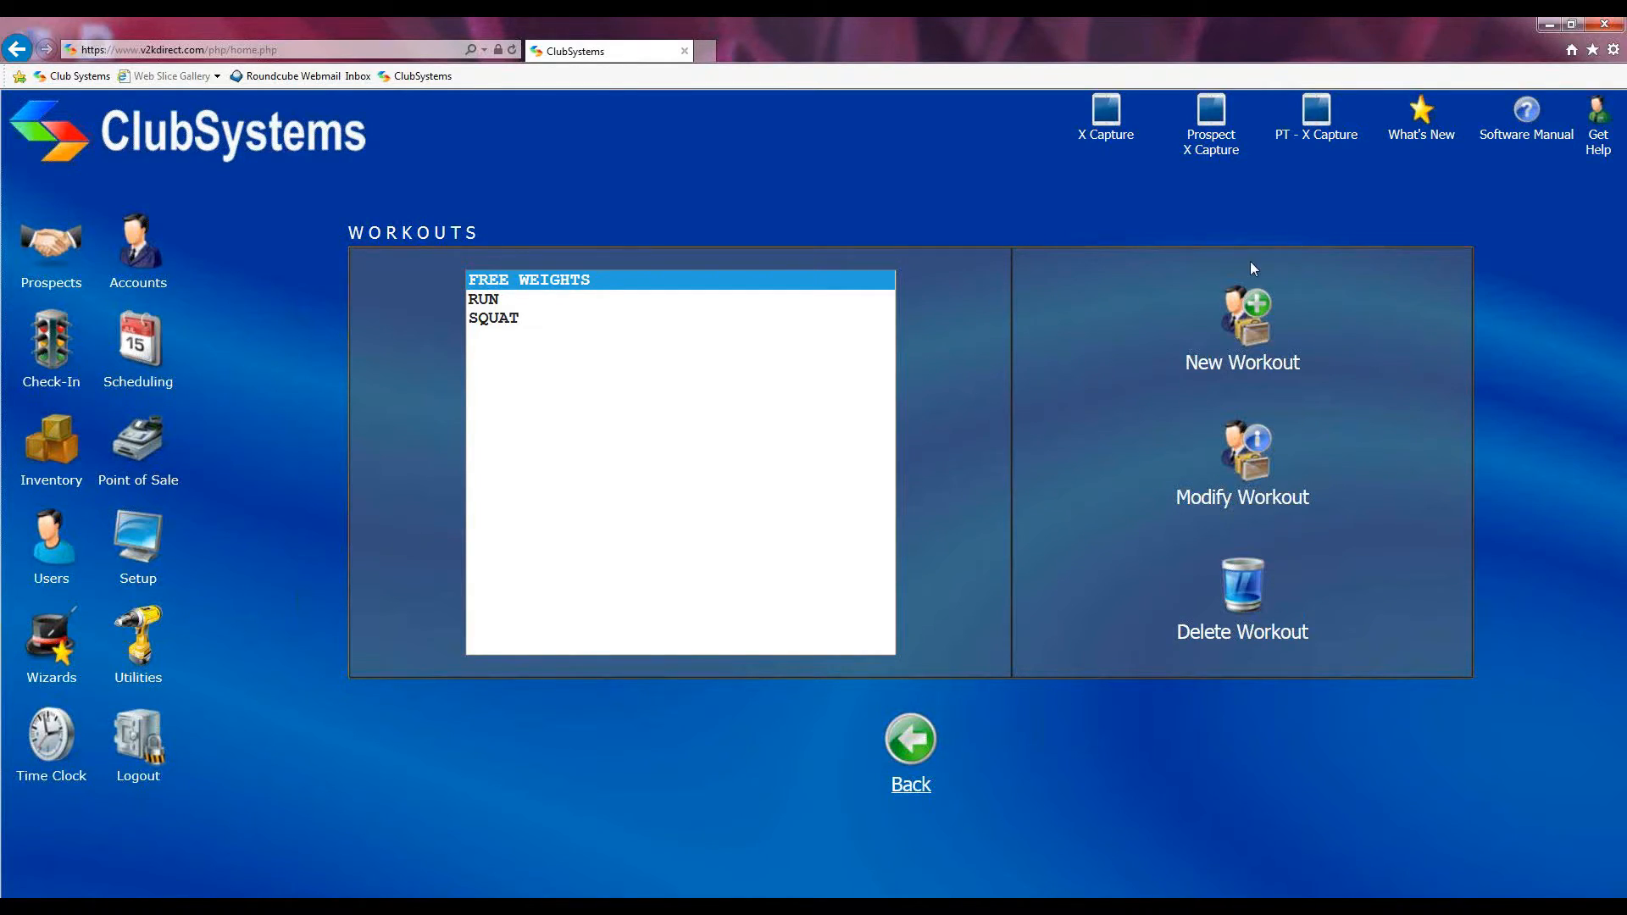
{"action": "left_click", "coordinate": [1252, 333]}
{"action": "left_click", "coordinate": [957, 292]}
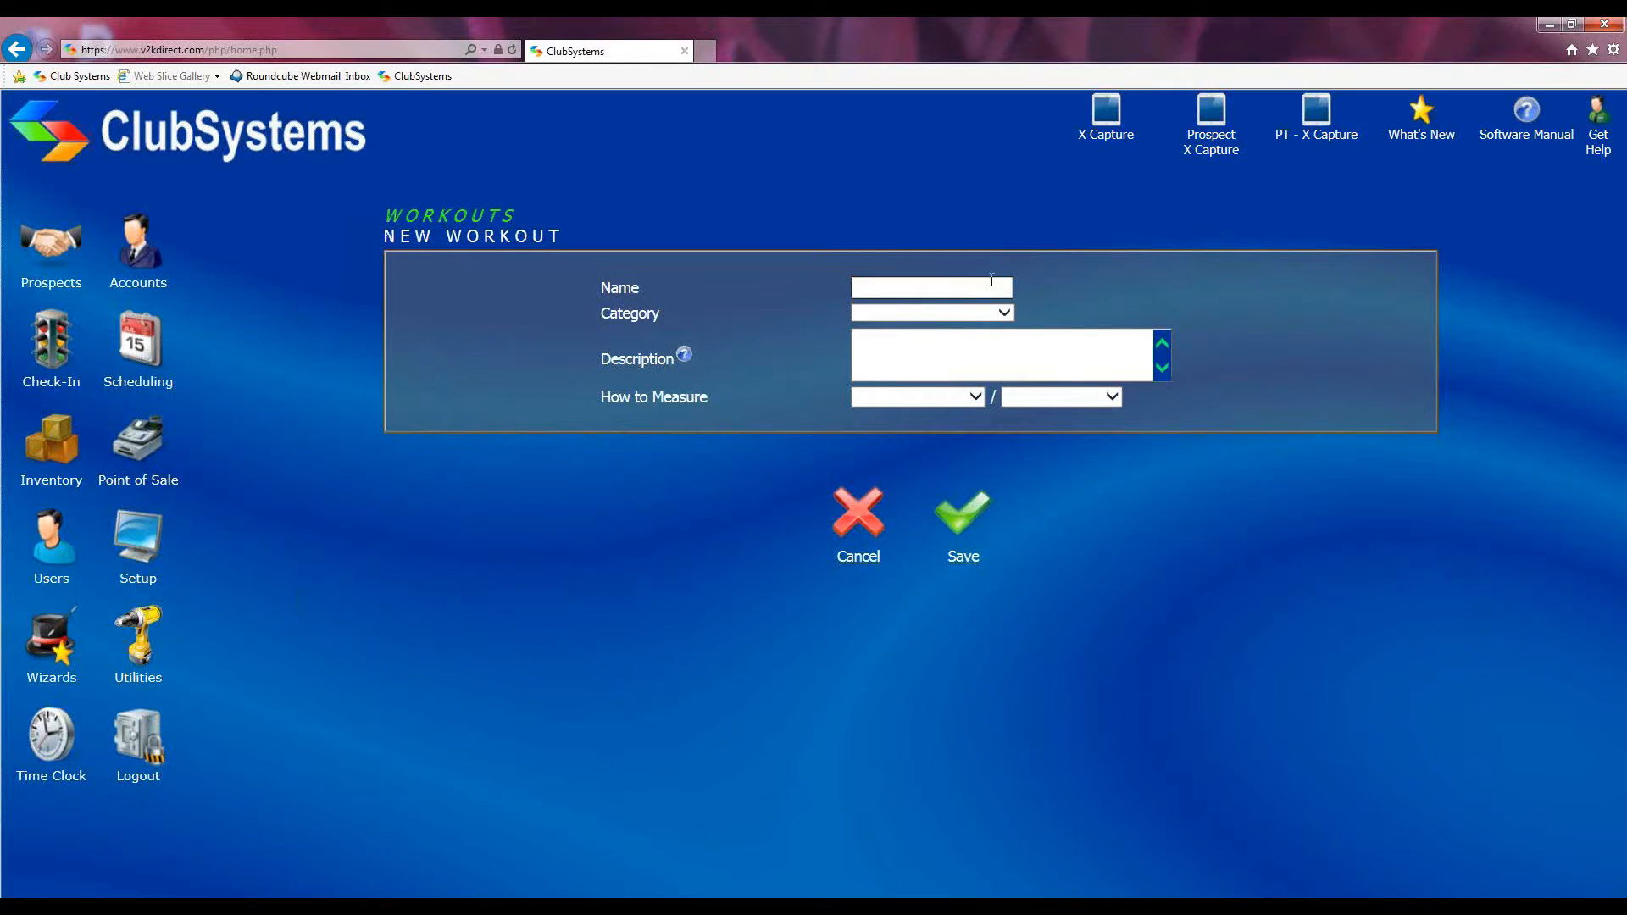
Choose to add a new category for the new workout and go to its New Category field
{"action": "left_click", "coordinate": [1003, 314]}
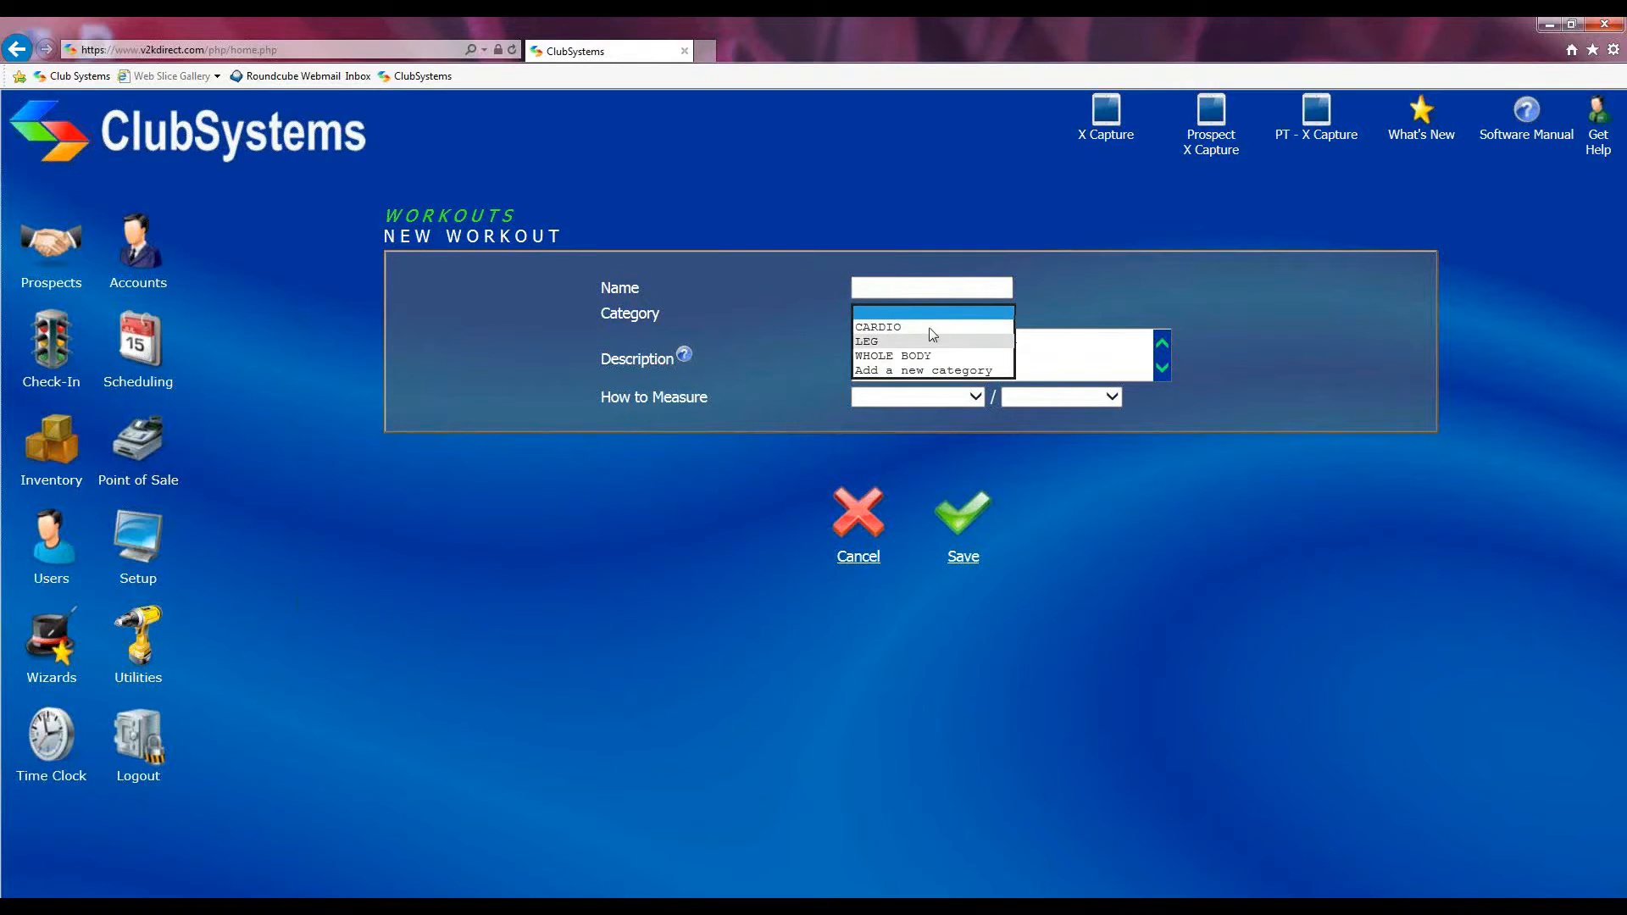
{"action": "key", "text": "Down"}
{"action": "key", "text": "Down"}
{"action": "key", "text": "Down"}
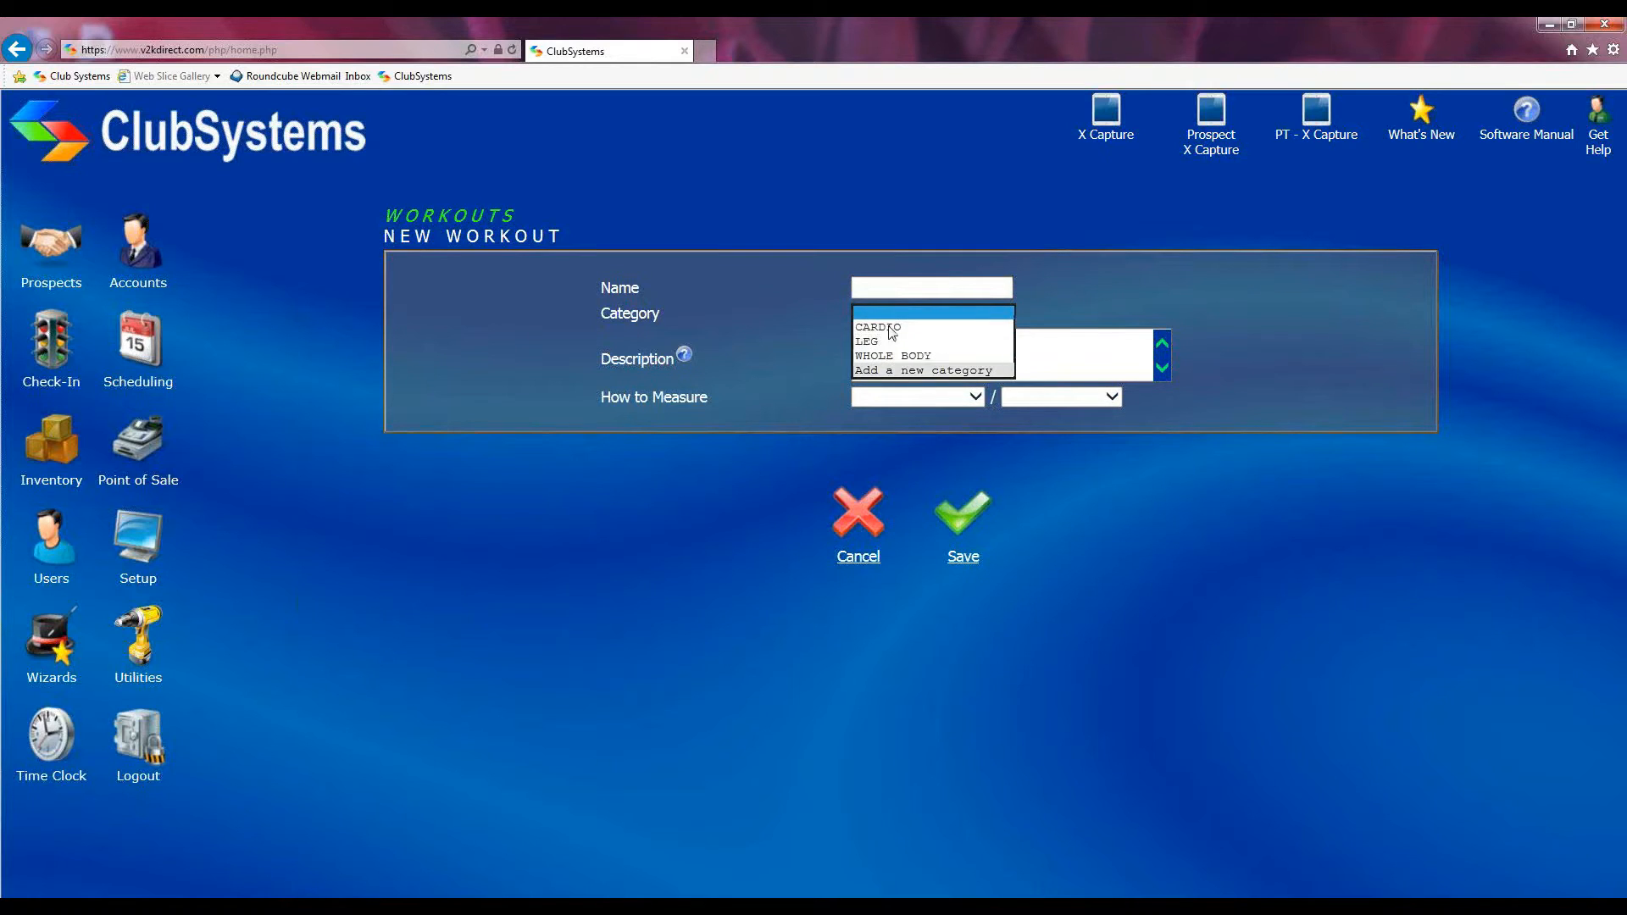
{"action": "left_click", "coordinate": [899, 371]}
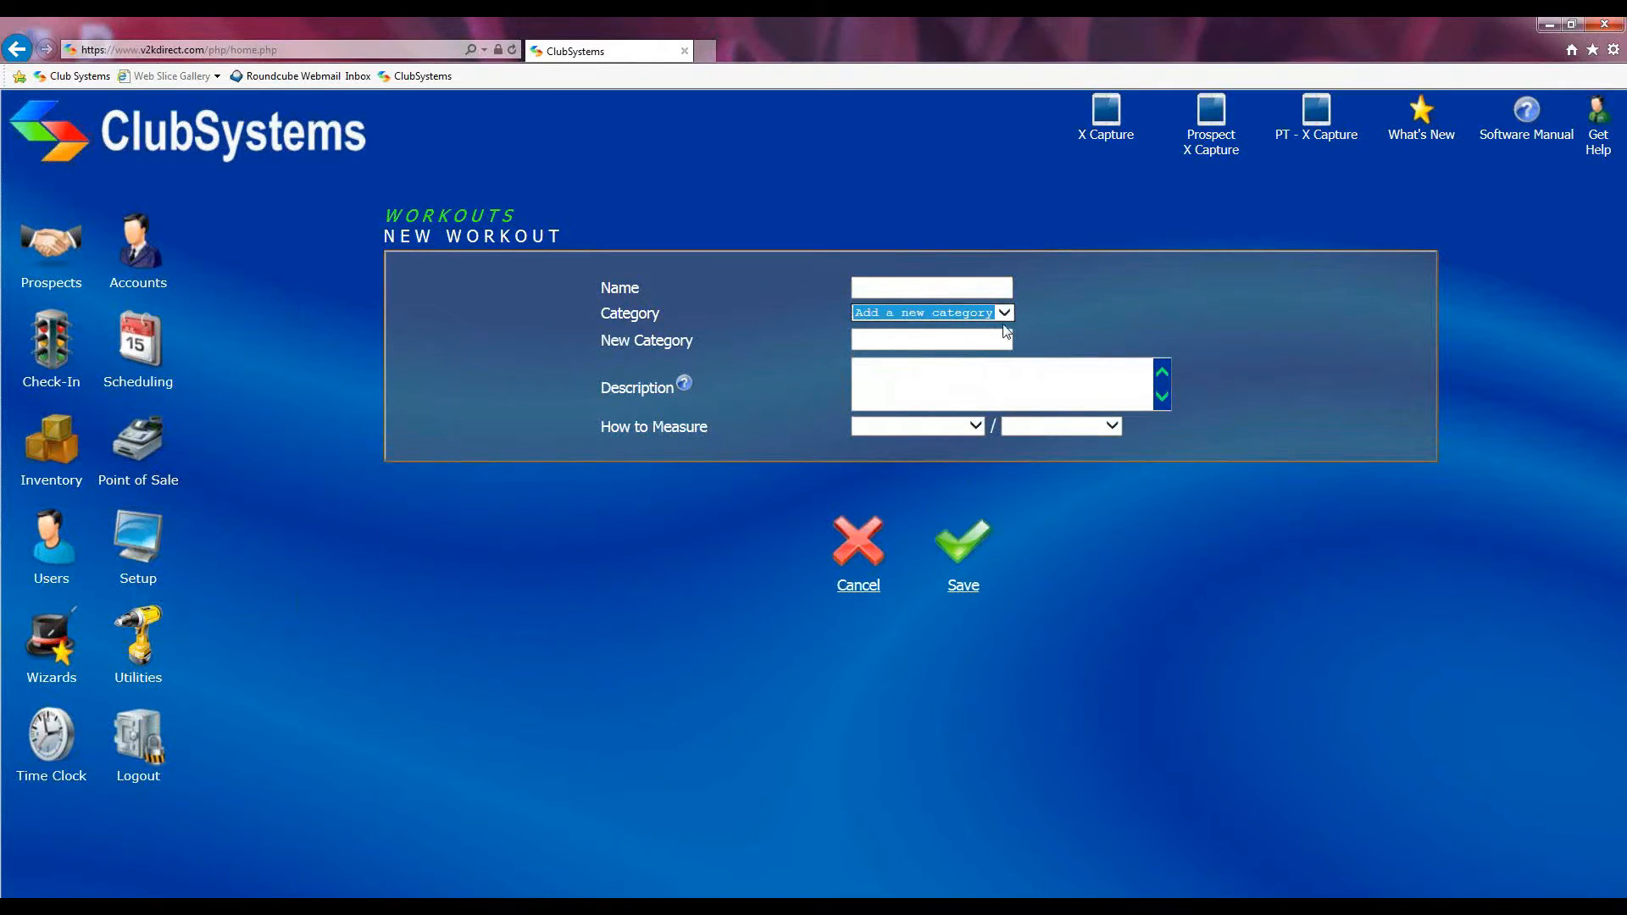
{"action": "left_click", "coordinate": [904, 343]}
{"action": "left_click", "coordinate": [904, 343]}
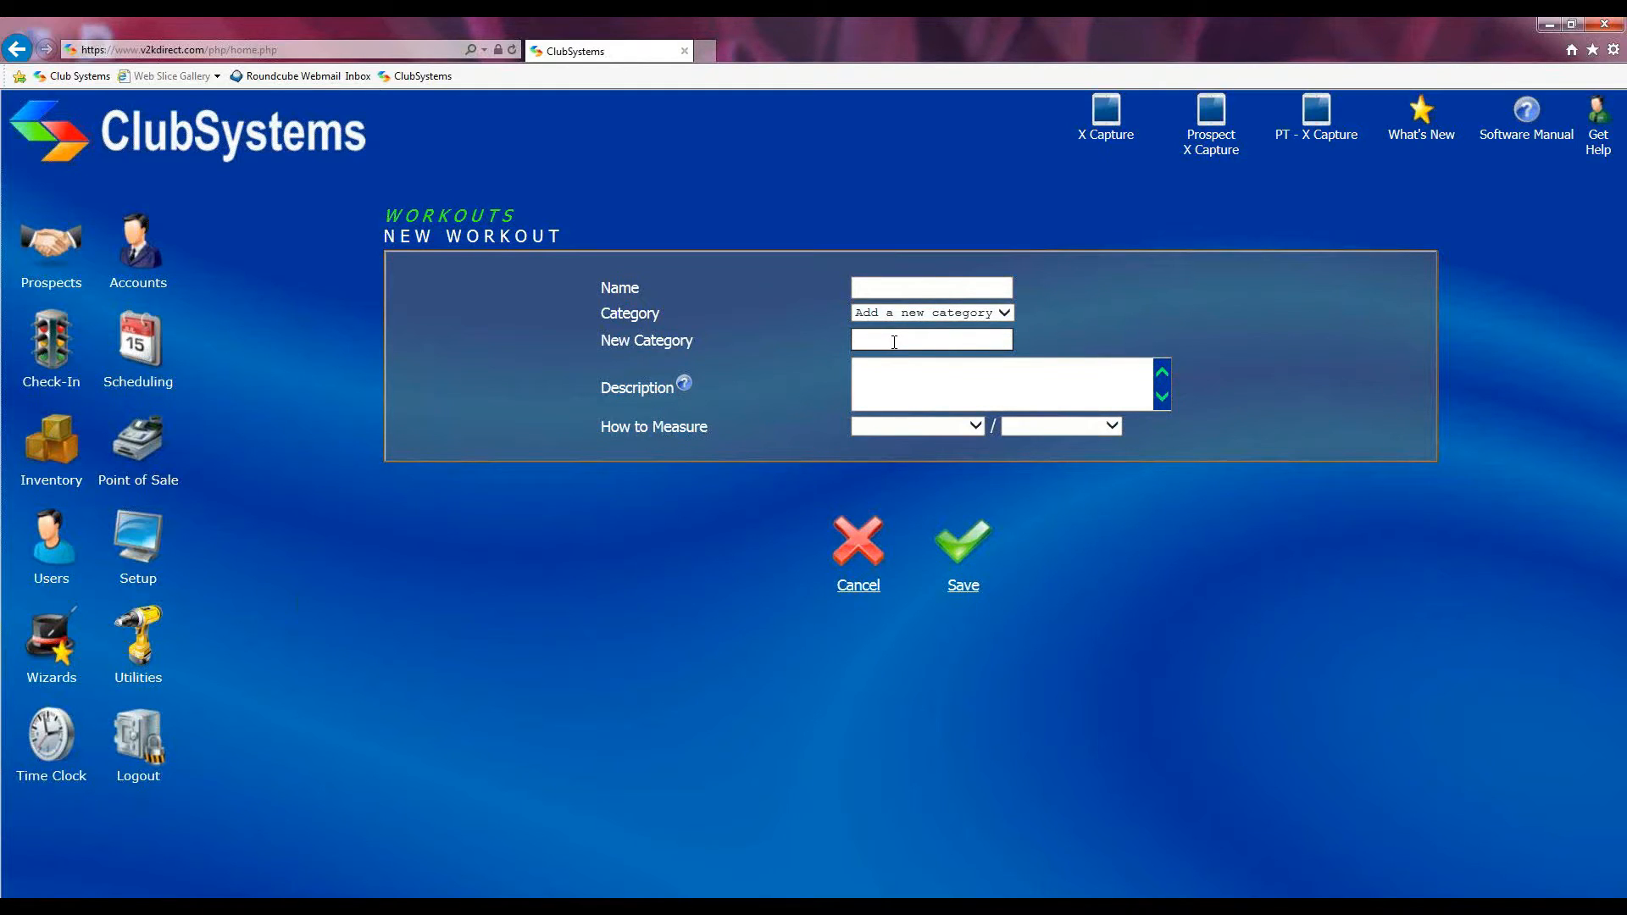
Examine the new workout's Description field and How to Measure options, and cancel the new workout
{"action": "left_click", "coordinate": [911, 383]}
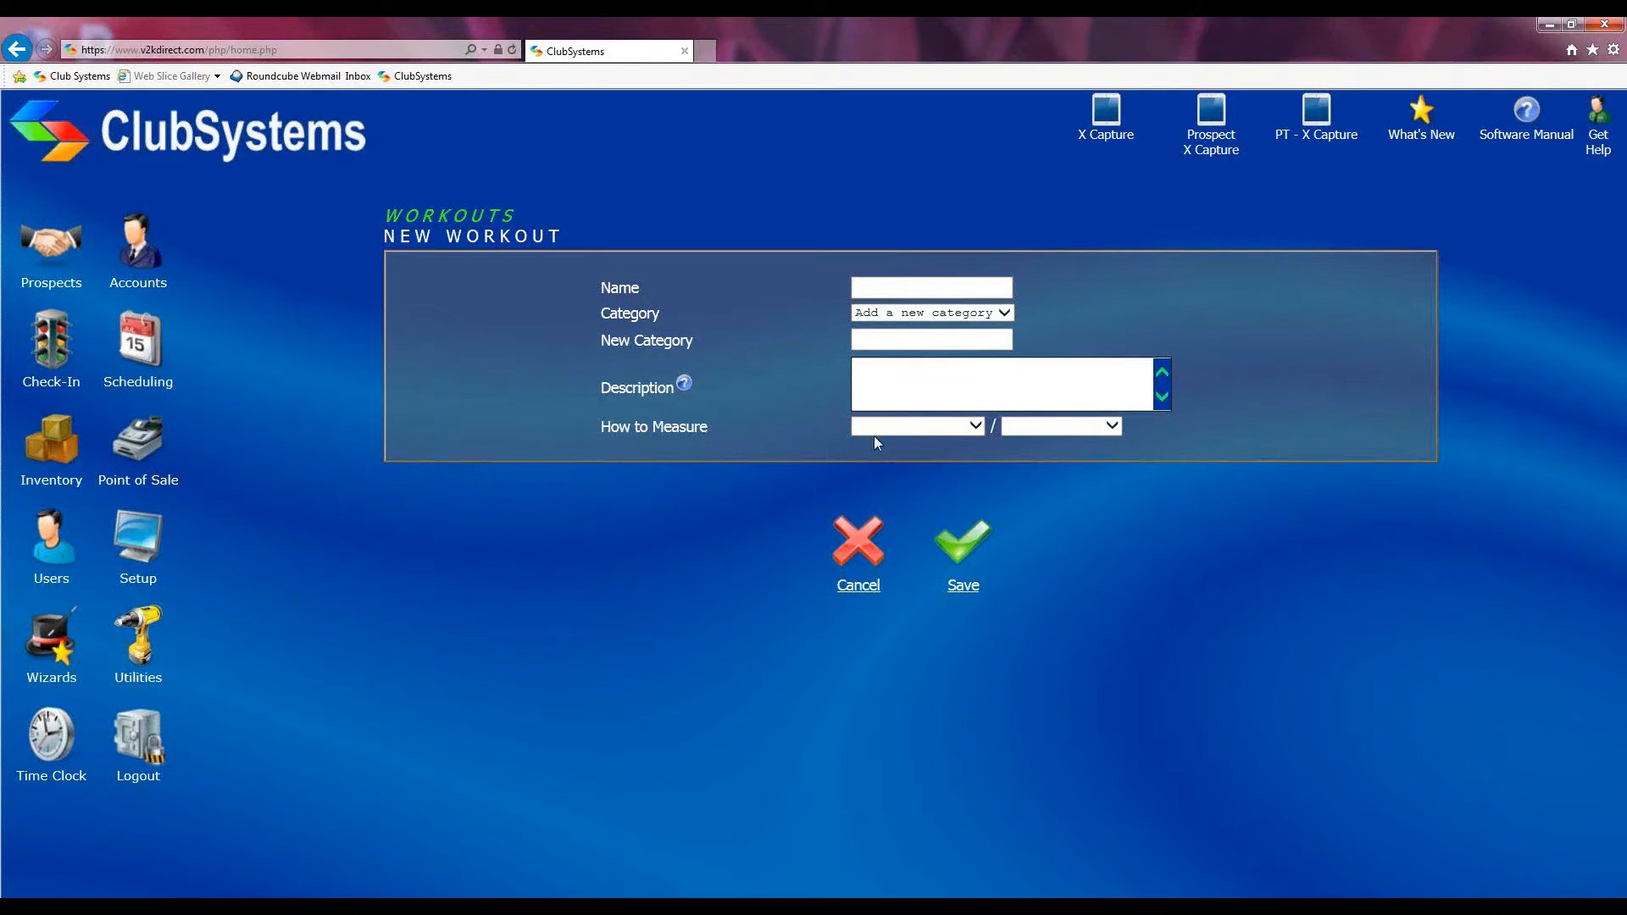
{"action": "left_click", "coordinate": [971, 426]}
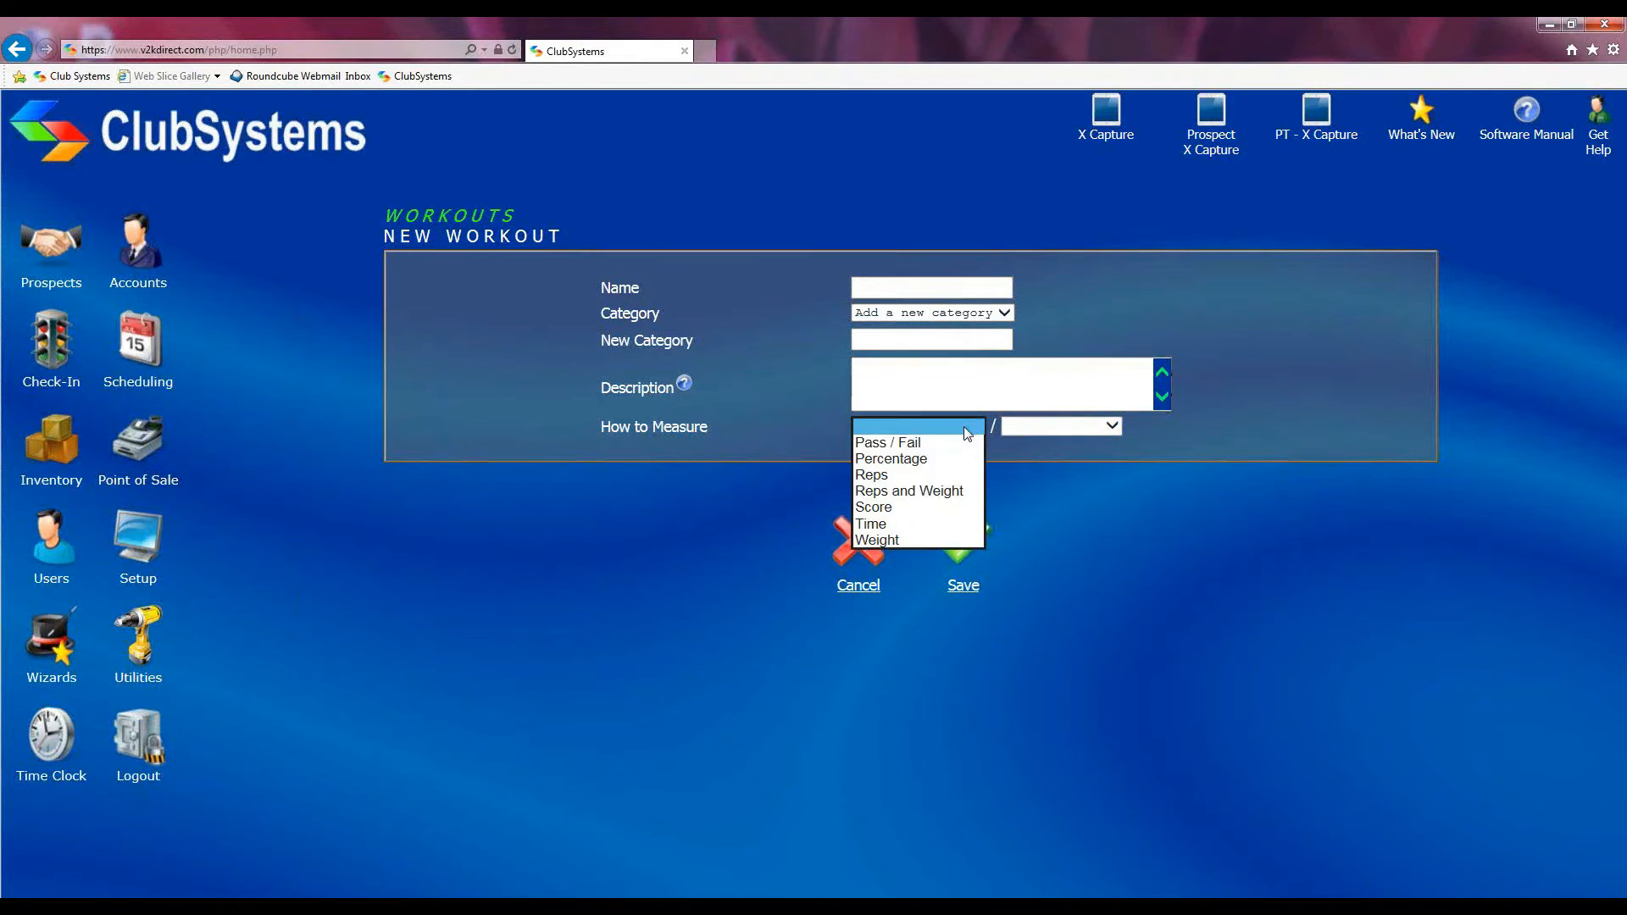
{"action": "left_click", "coordinate": [1030, 450]}
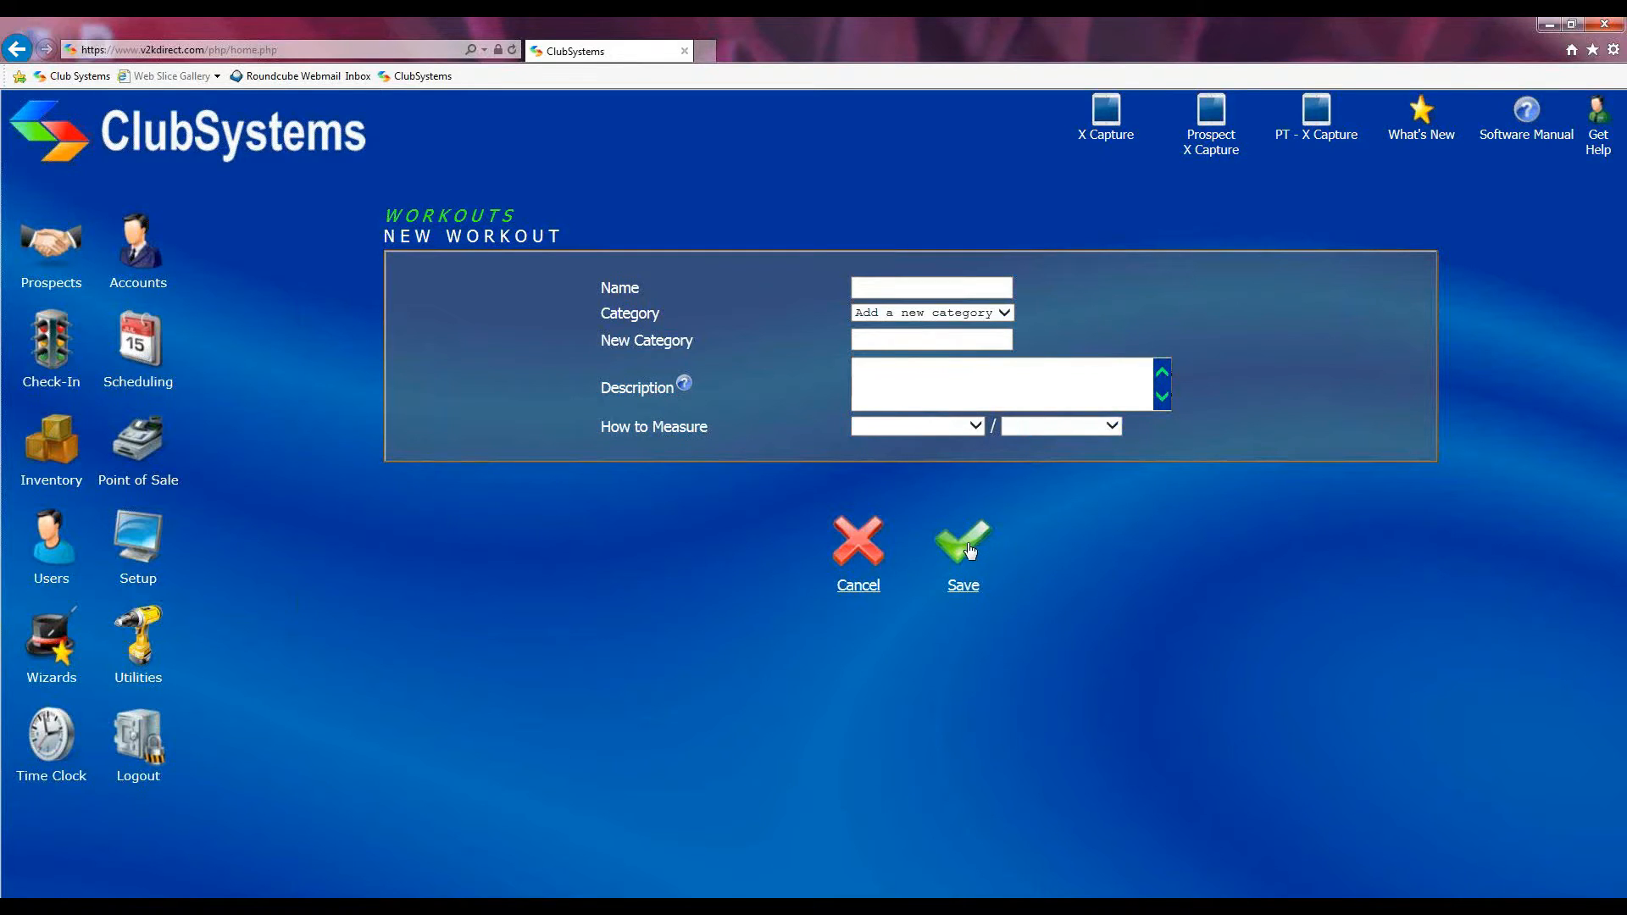
{"action": "left_click", "coordinate": [866, 555]}
Select the RUN and SQUAT workouts in turn to review modifying and deleting them, and return to System Setup
{"action": "left_click", "coordinate": [611, 300]}
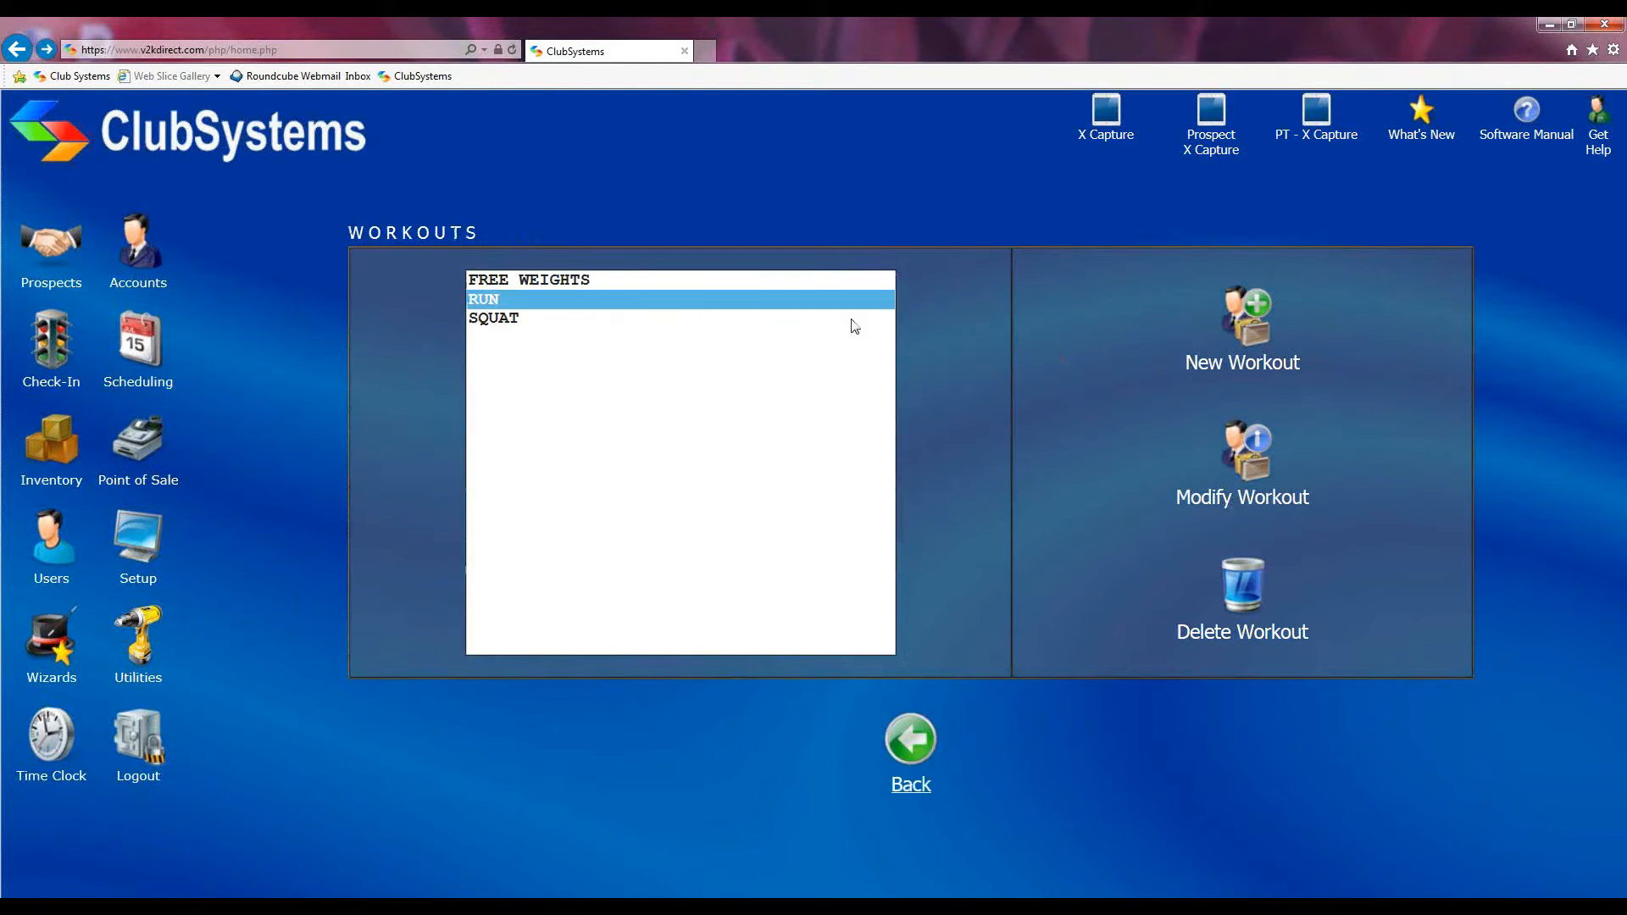
{"action": "left_click", "coordinate": [573, 322]}
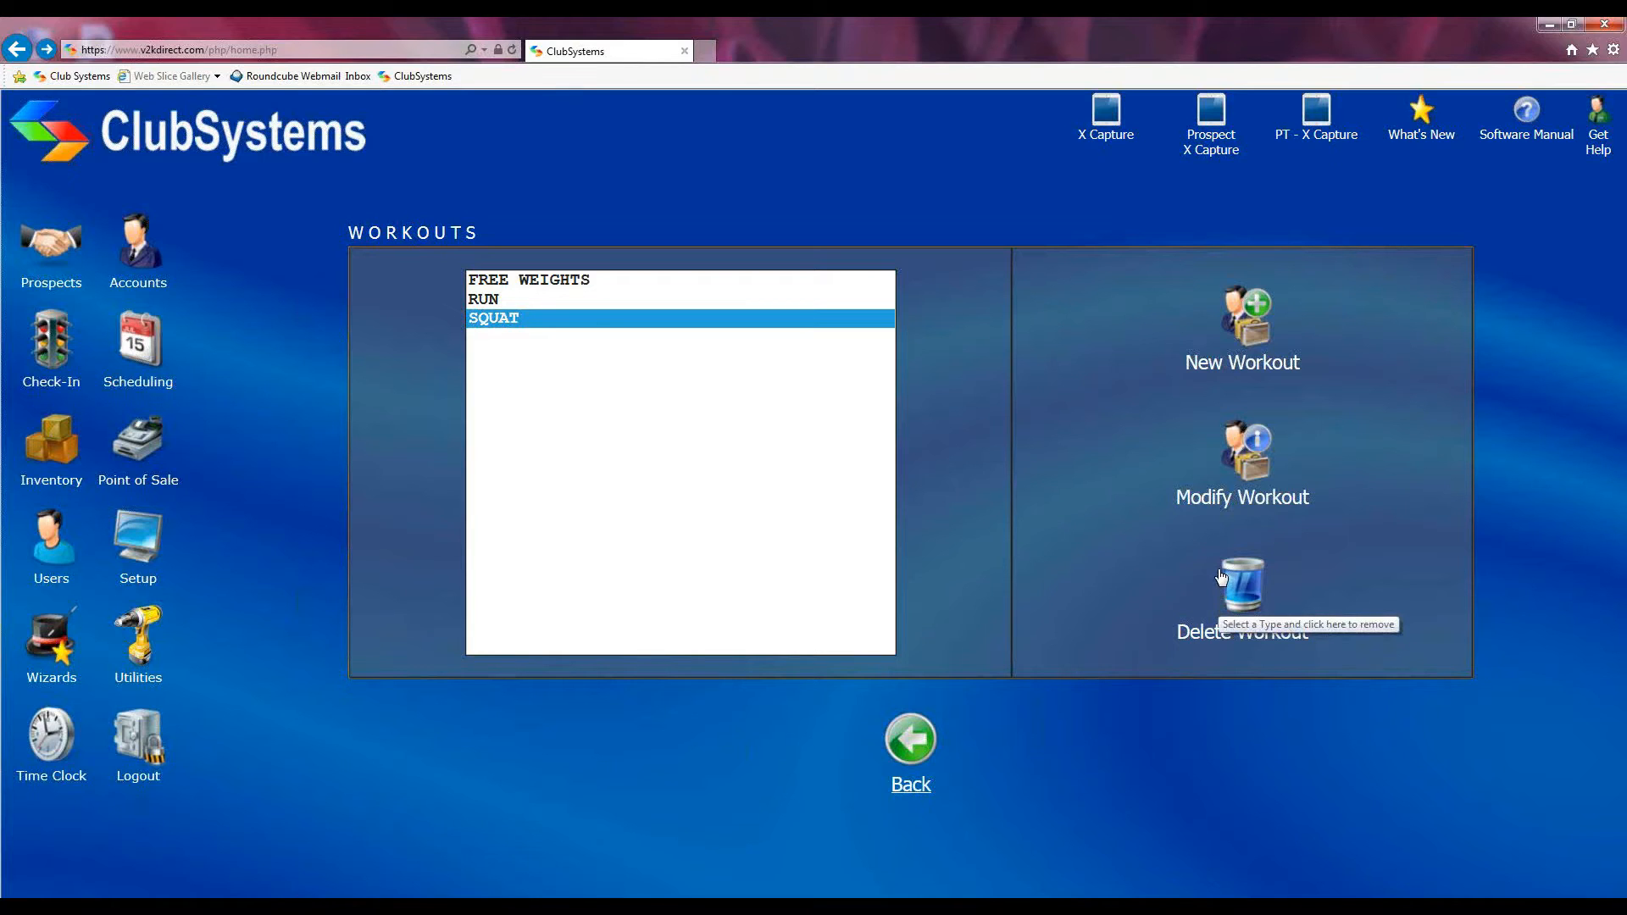
{"action": "left_click", "coordinate": [911, 748]}
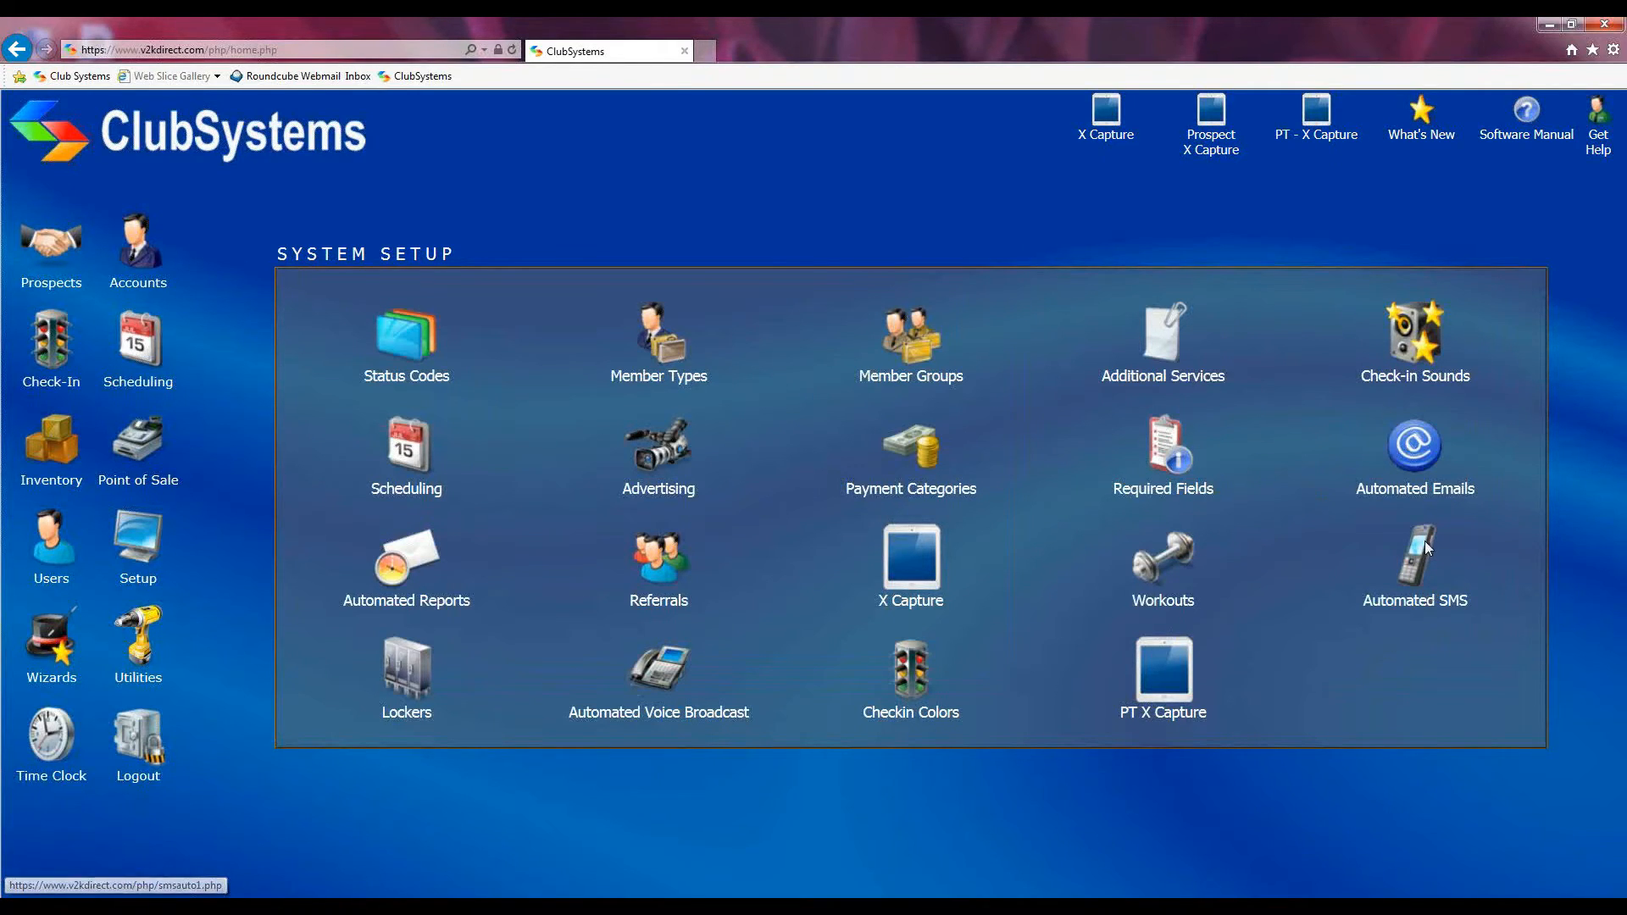
Highlight the Automated SMS and Automated Voice Broadcast options in System Setup, and clear the highlight
{"action": "triple_click", "coordinate": [1482, 600]}
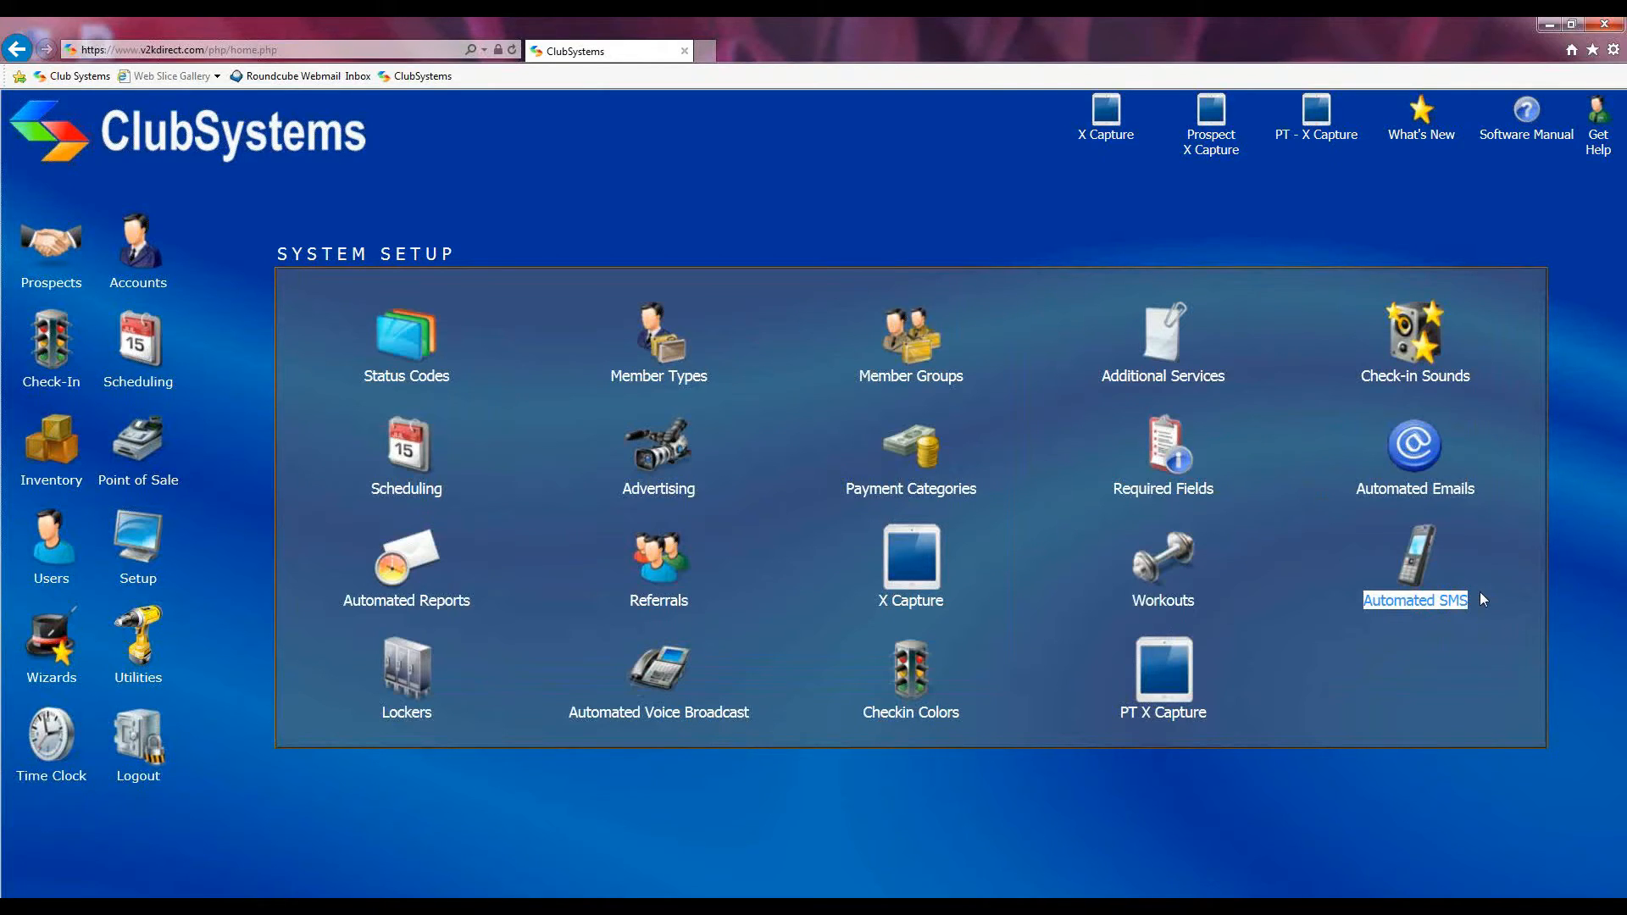
{"action": "left_click_drag", "start_coordinate": [546, 709], "coordinate": [759, 713]}
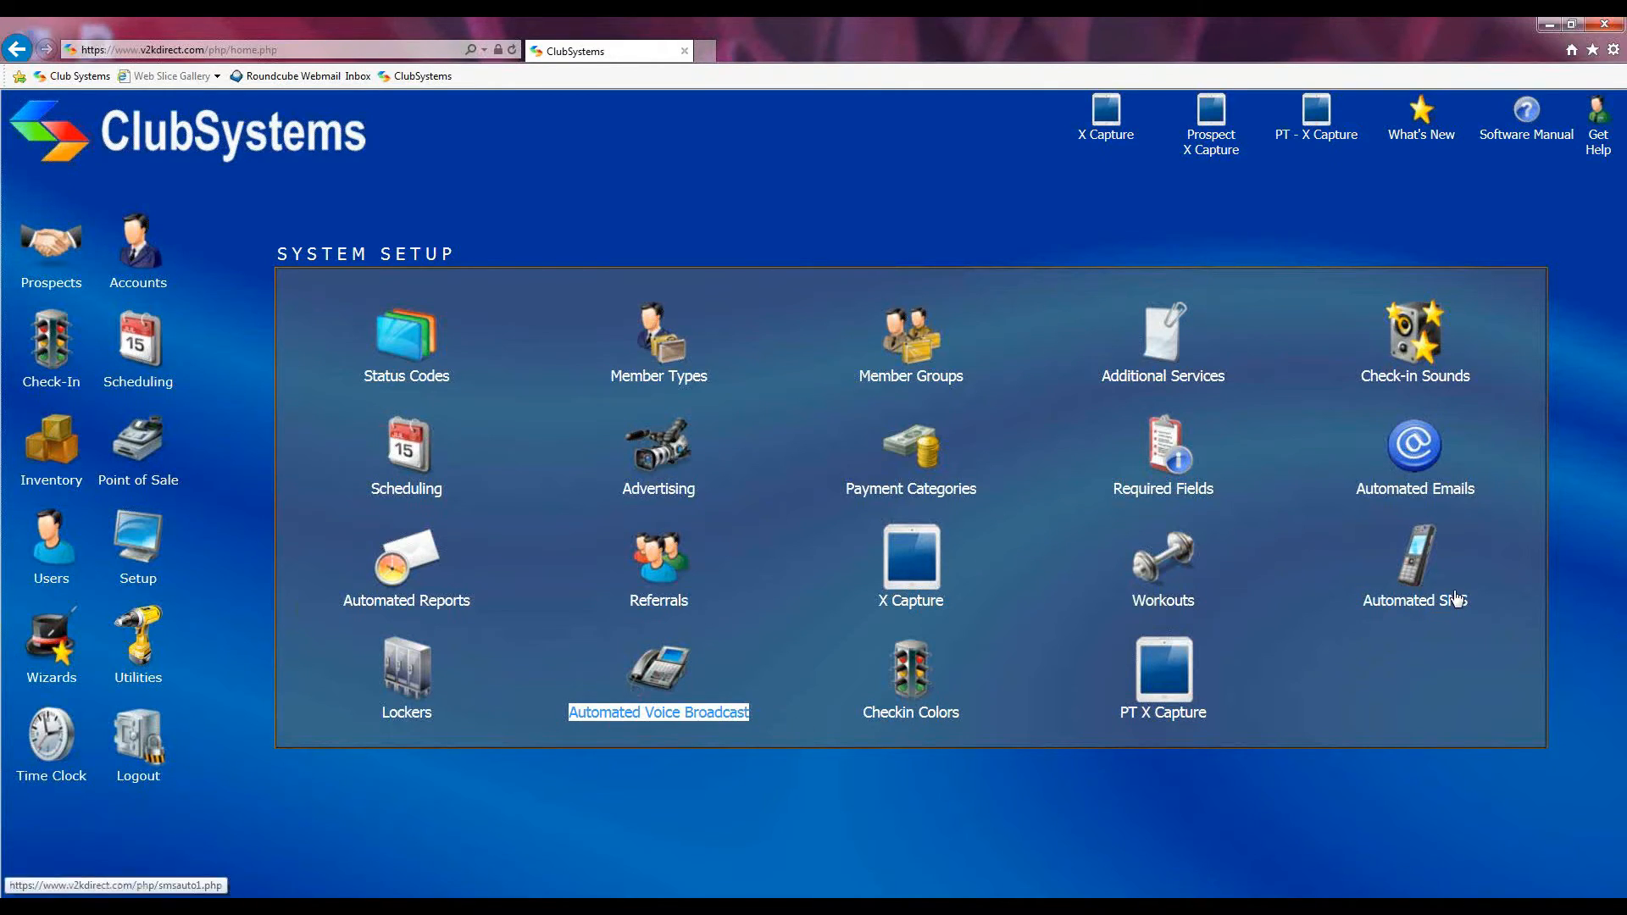
{"action": "left_click", "coordinate": [660, 729]}
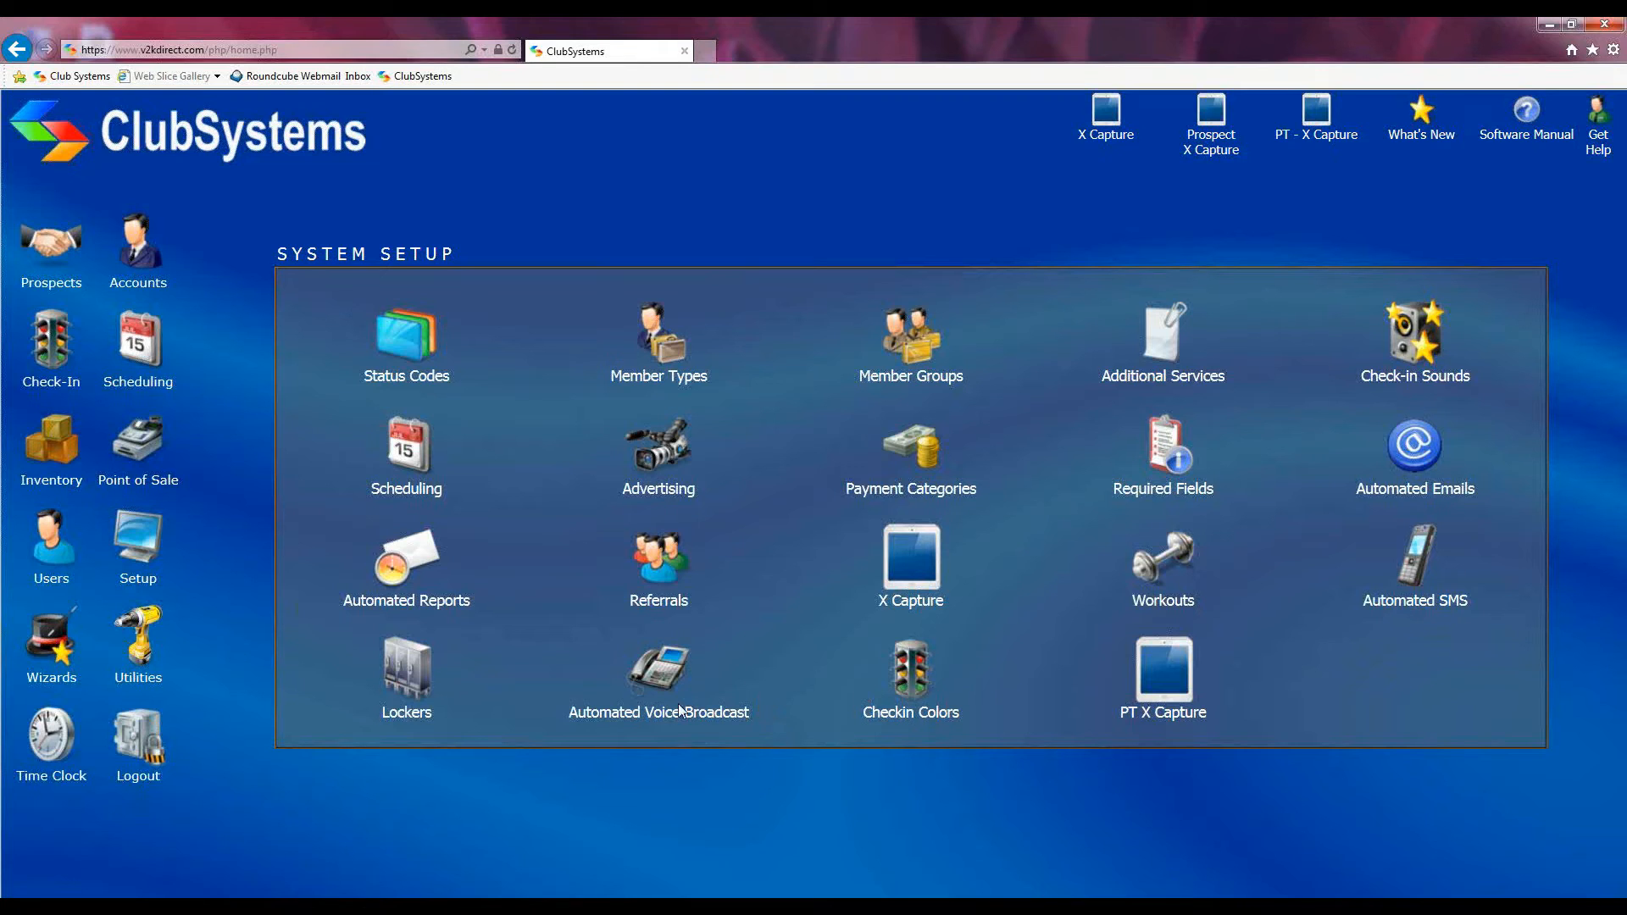
Open the Lockers setup to view the locker list, and start Check-In in Attended mode
{"action": "left_click", "coordinate": [400, 672]}
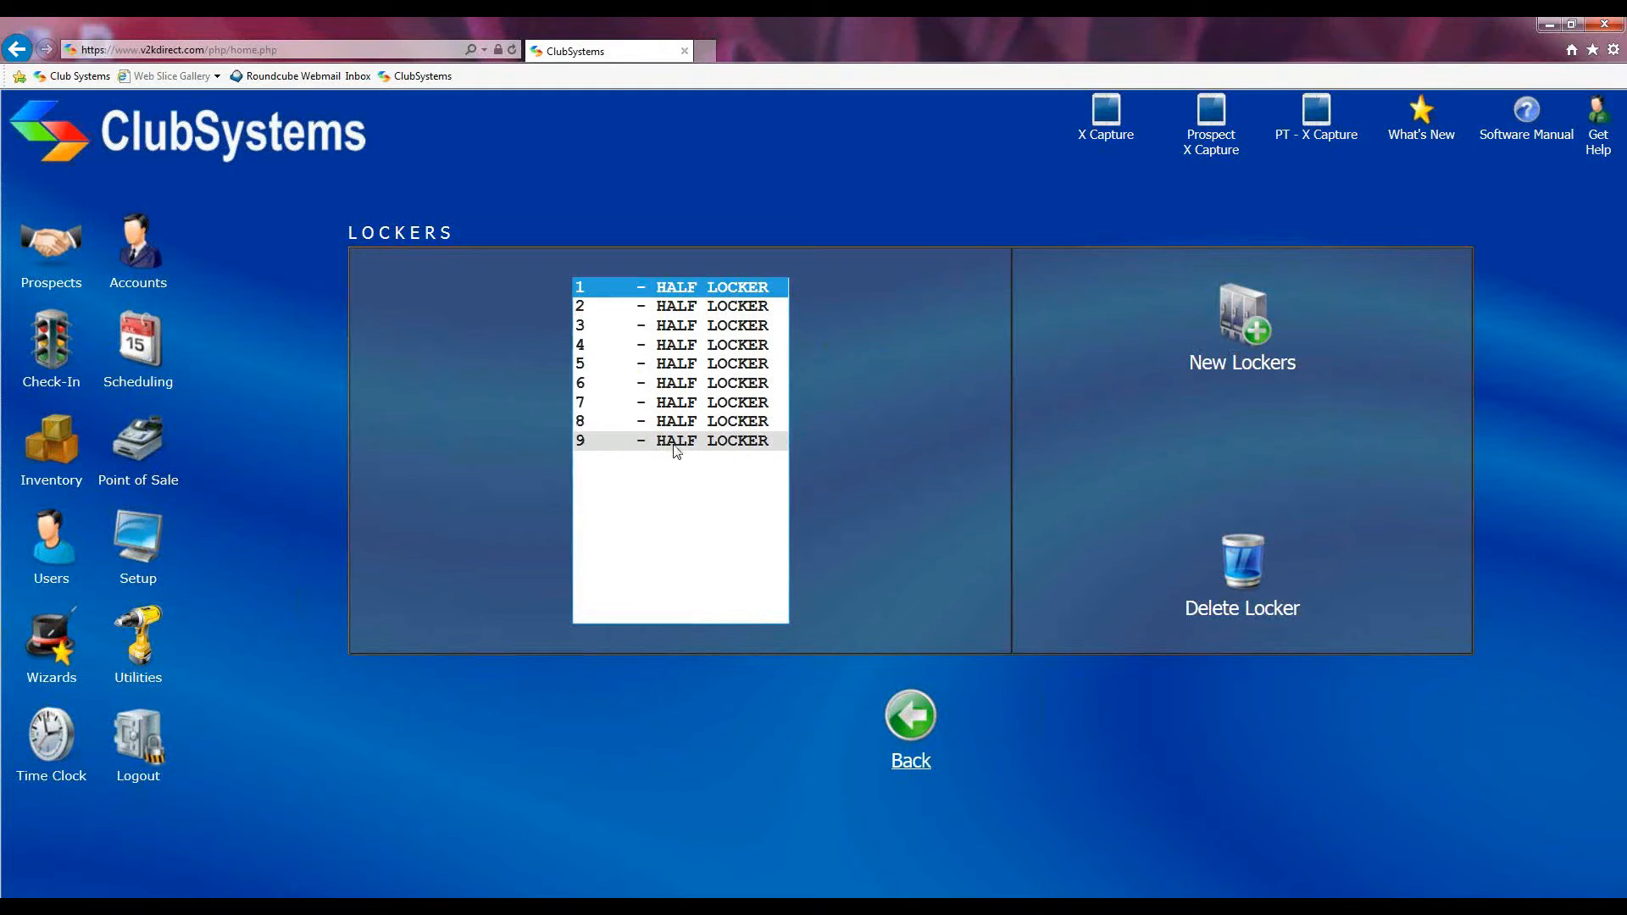
{"action": "left_click", "coordinate": [48, 346]}
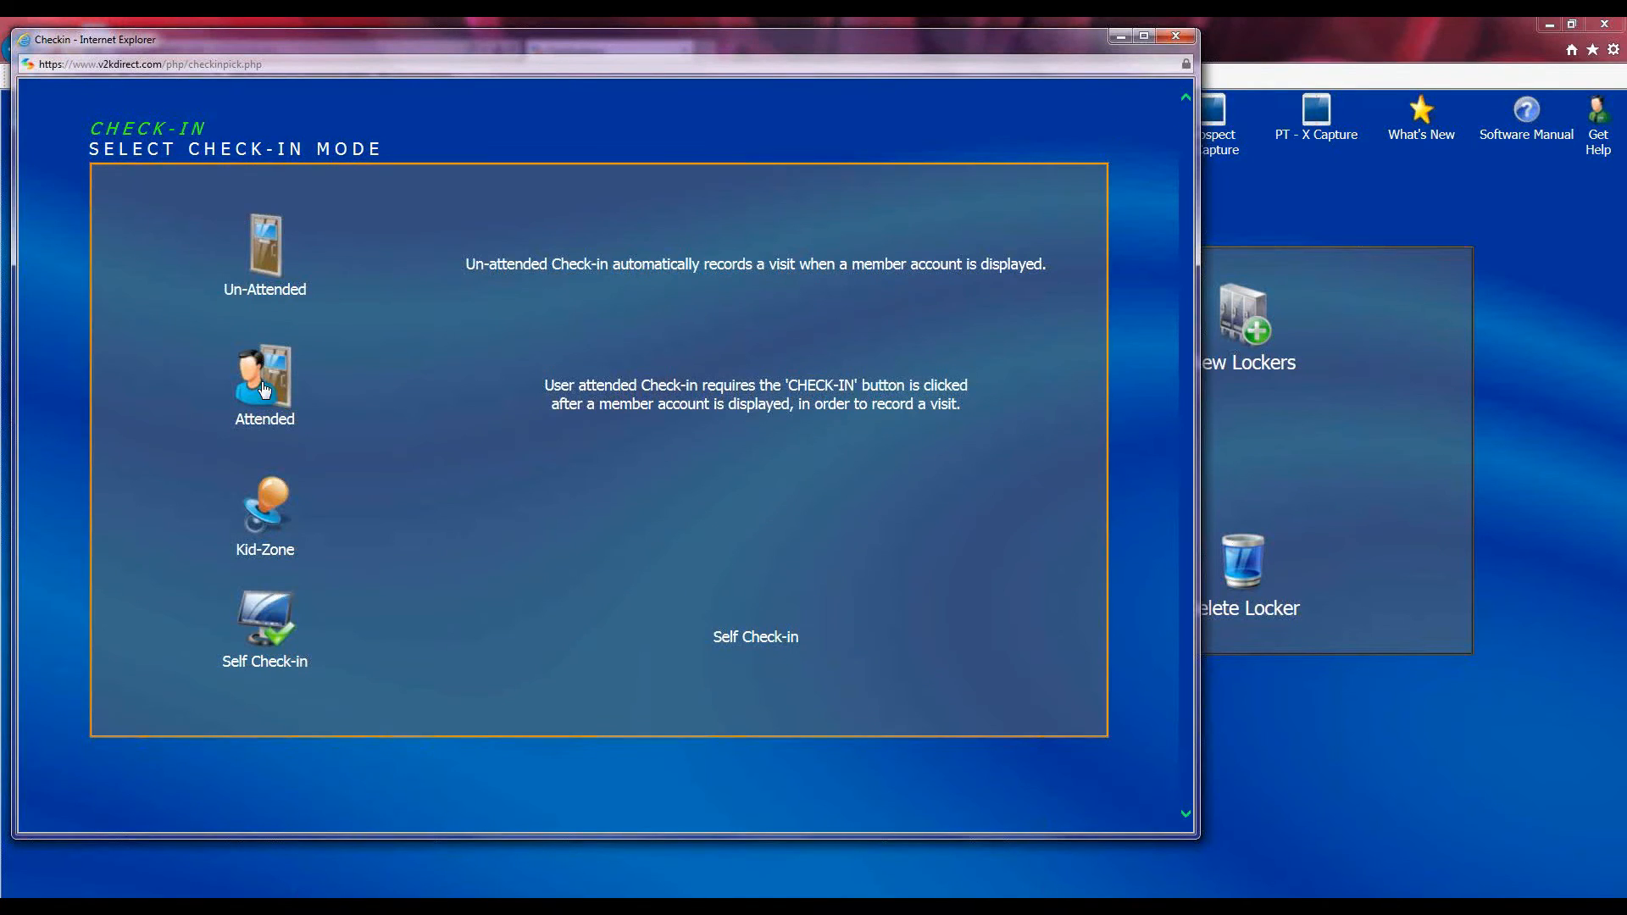
{"action": "left_click", "coordinate": [262, 388]}
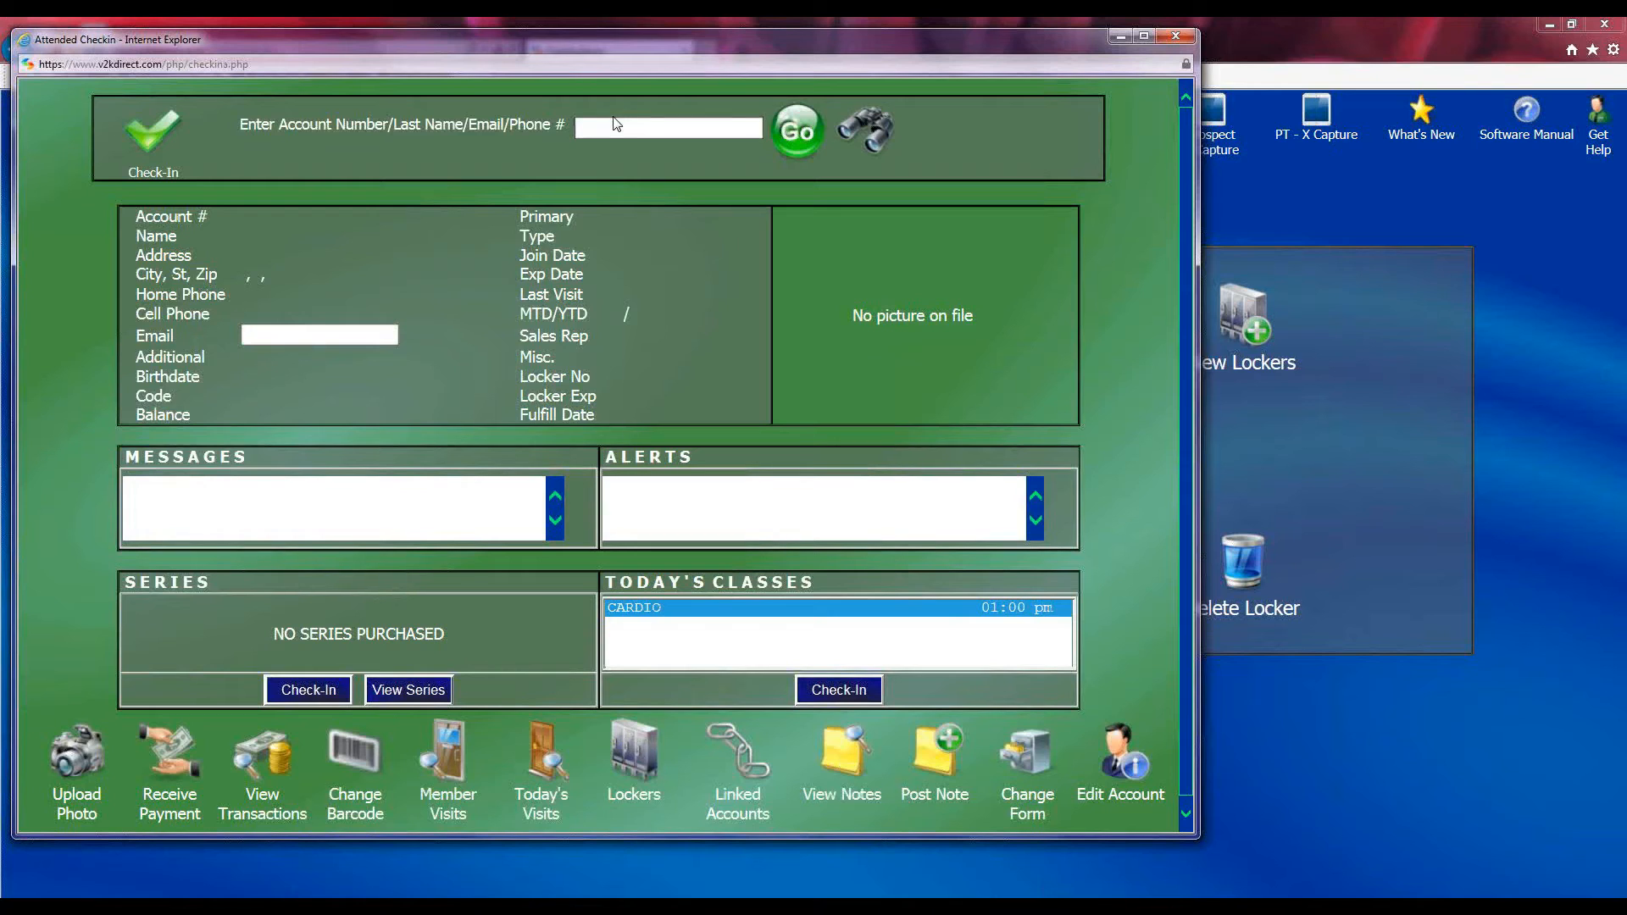
Look up a member account in attended check-in by the member's last name
{"action": "scroll", "coordinate": [616, 123], "scroll_direction": "down", "scroll_amount": 1}
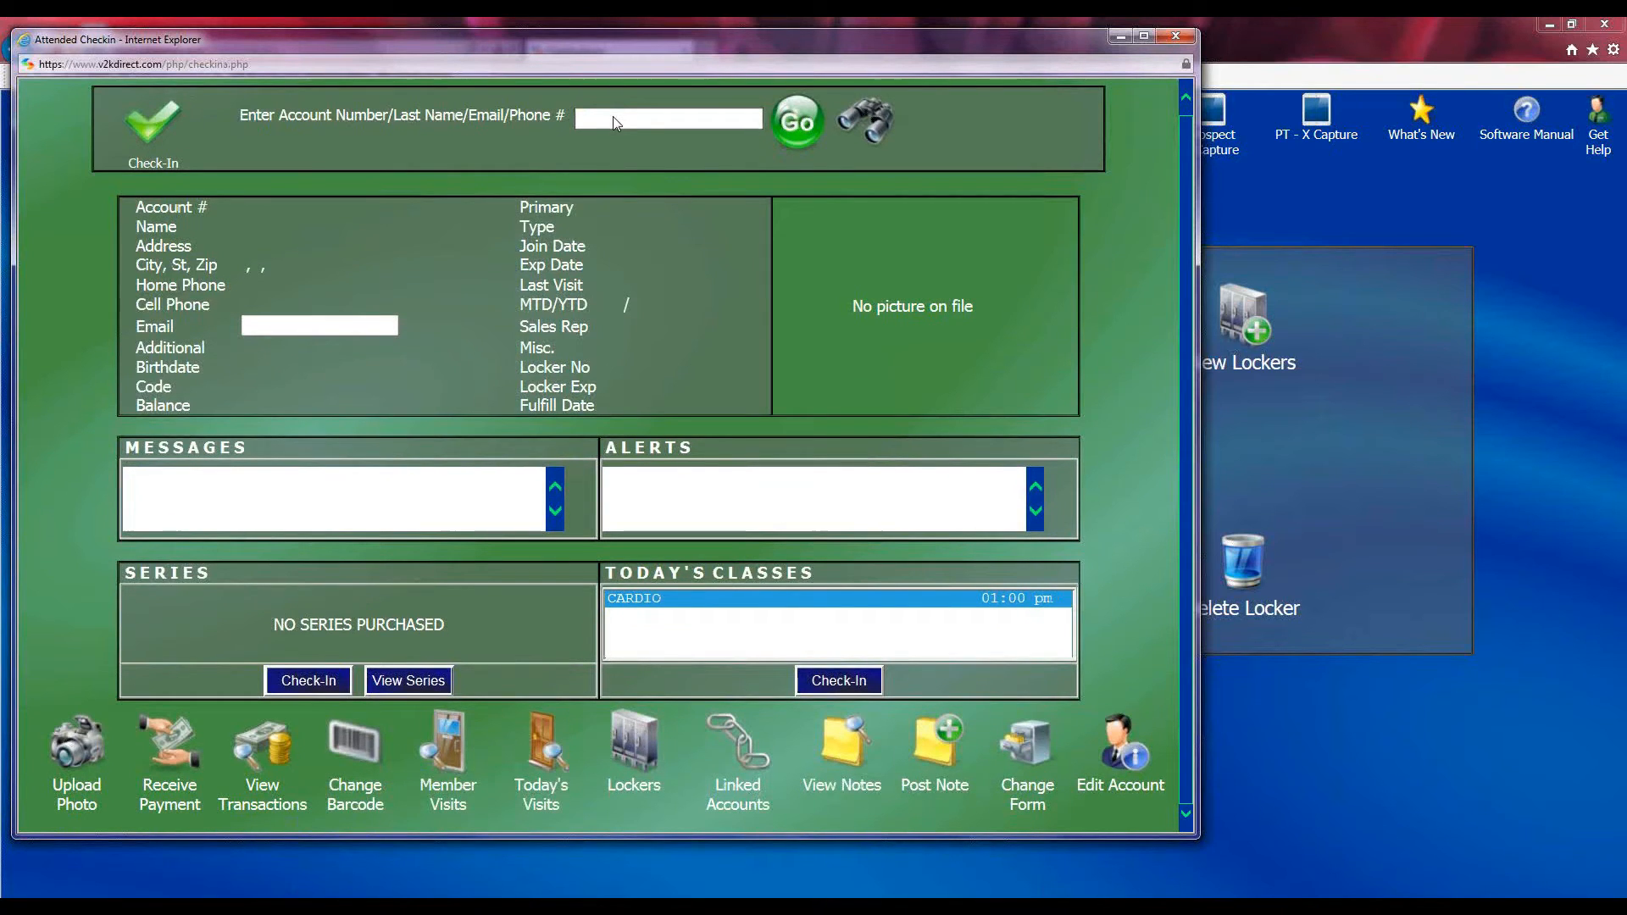
{"action": "type", "text": "SPEER"}
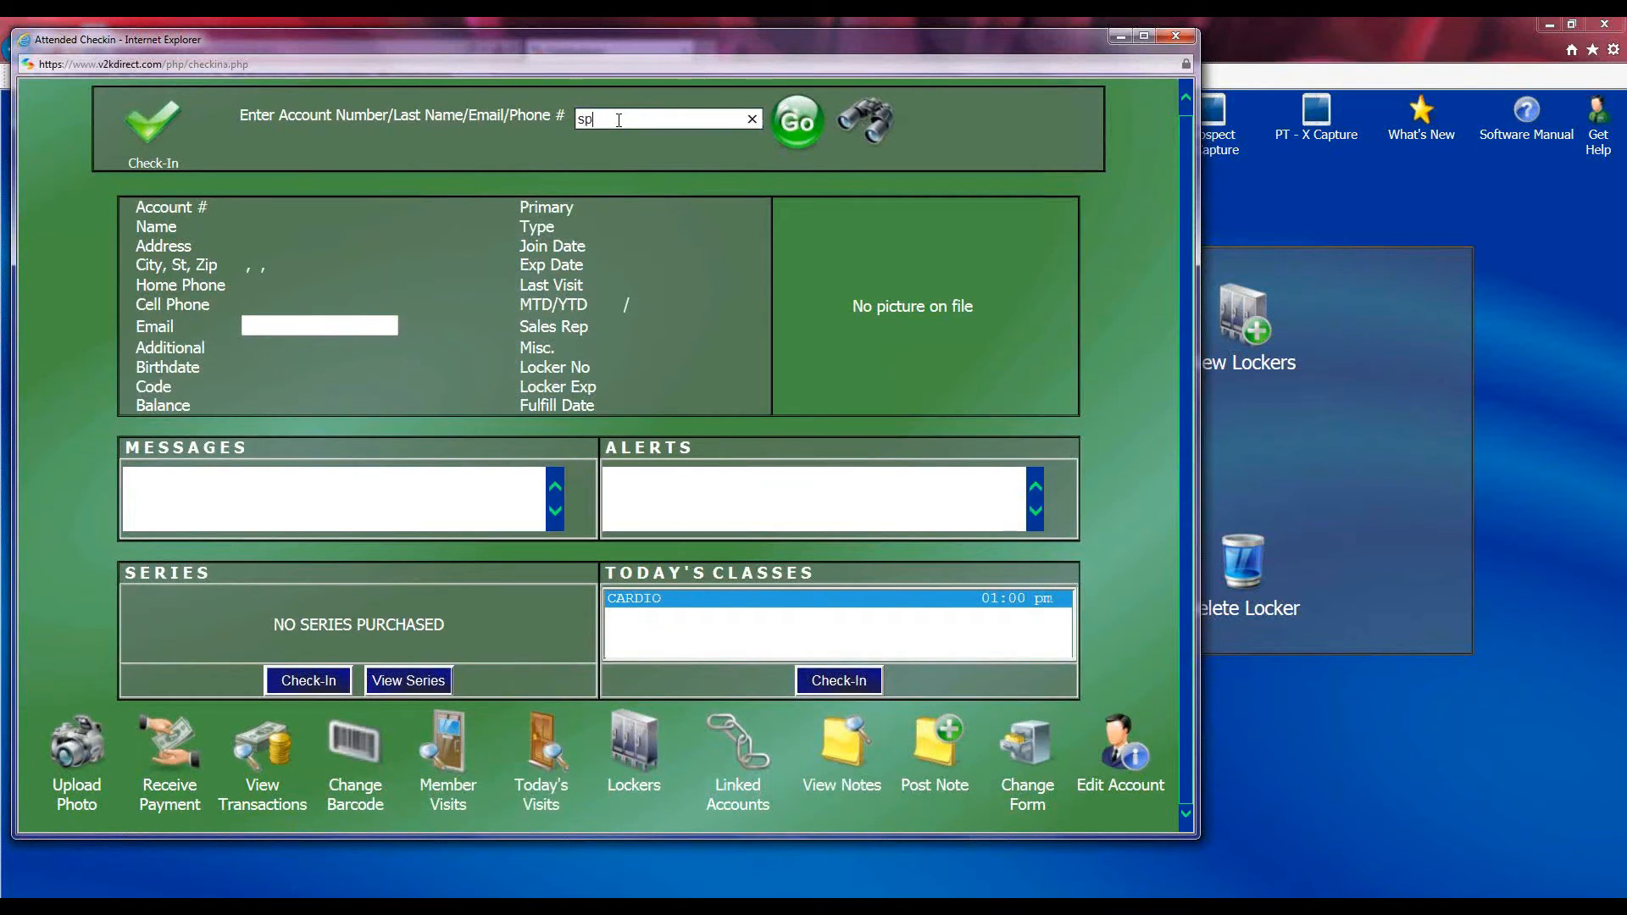
{"action": "left_click", "coordinate": [670, 148]}
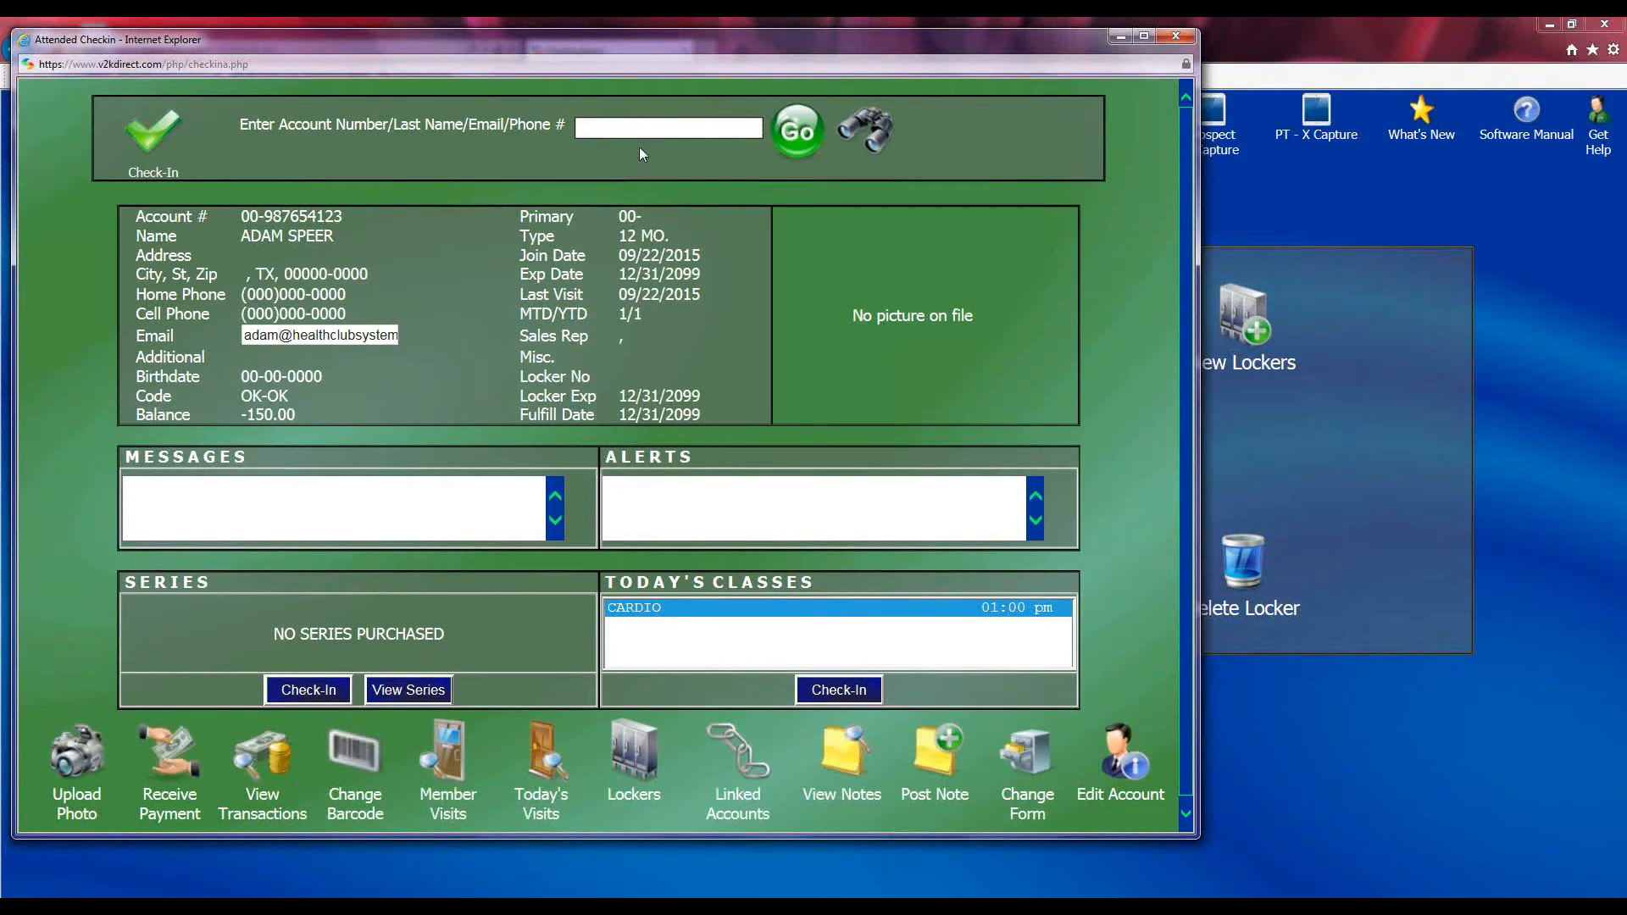
Open the available lockers for the member, try to reserve half locker number 2, and close the check-in window
{"action": "left_click", "coordinate": [628, 762]}
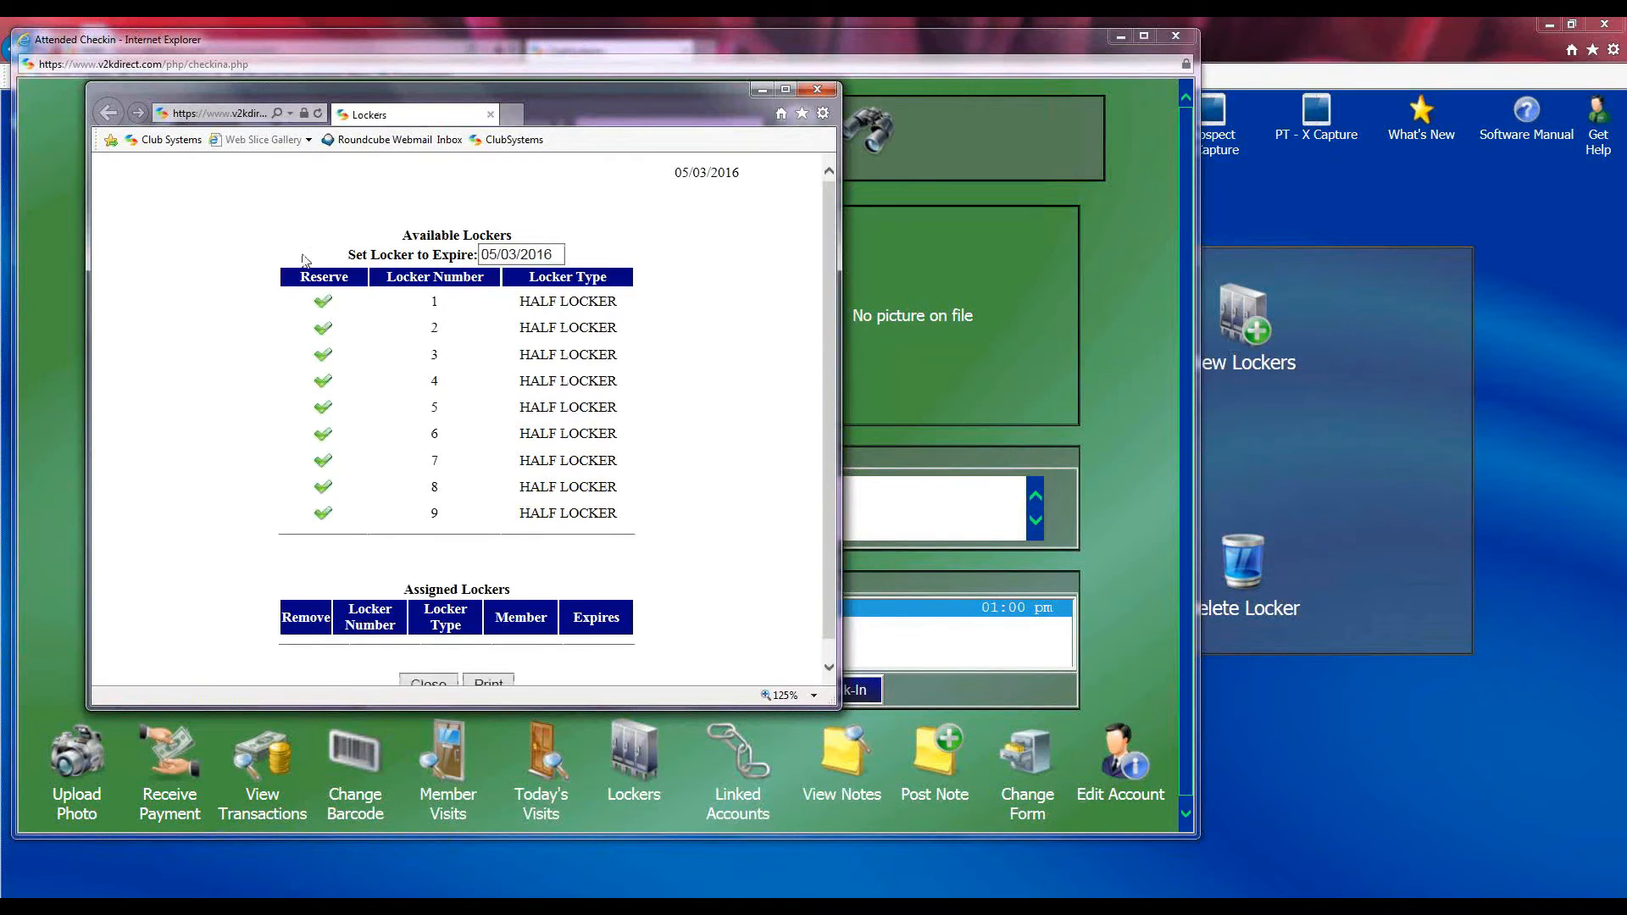
{"action": "left_click", "coordinate": [322, 331]}
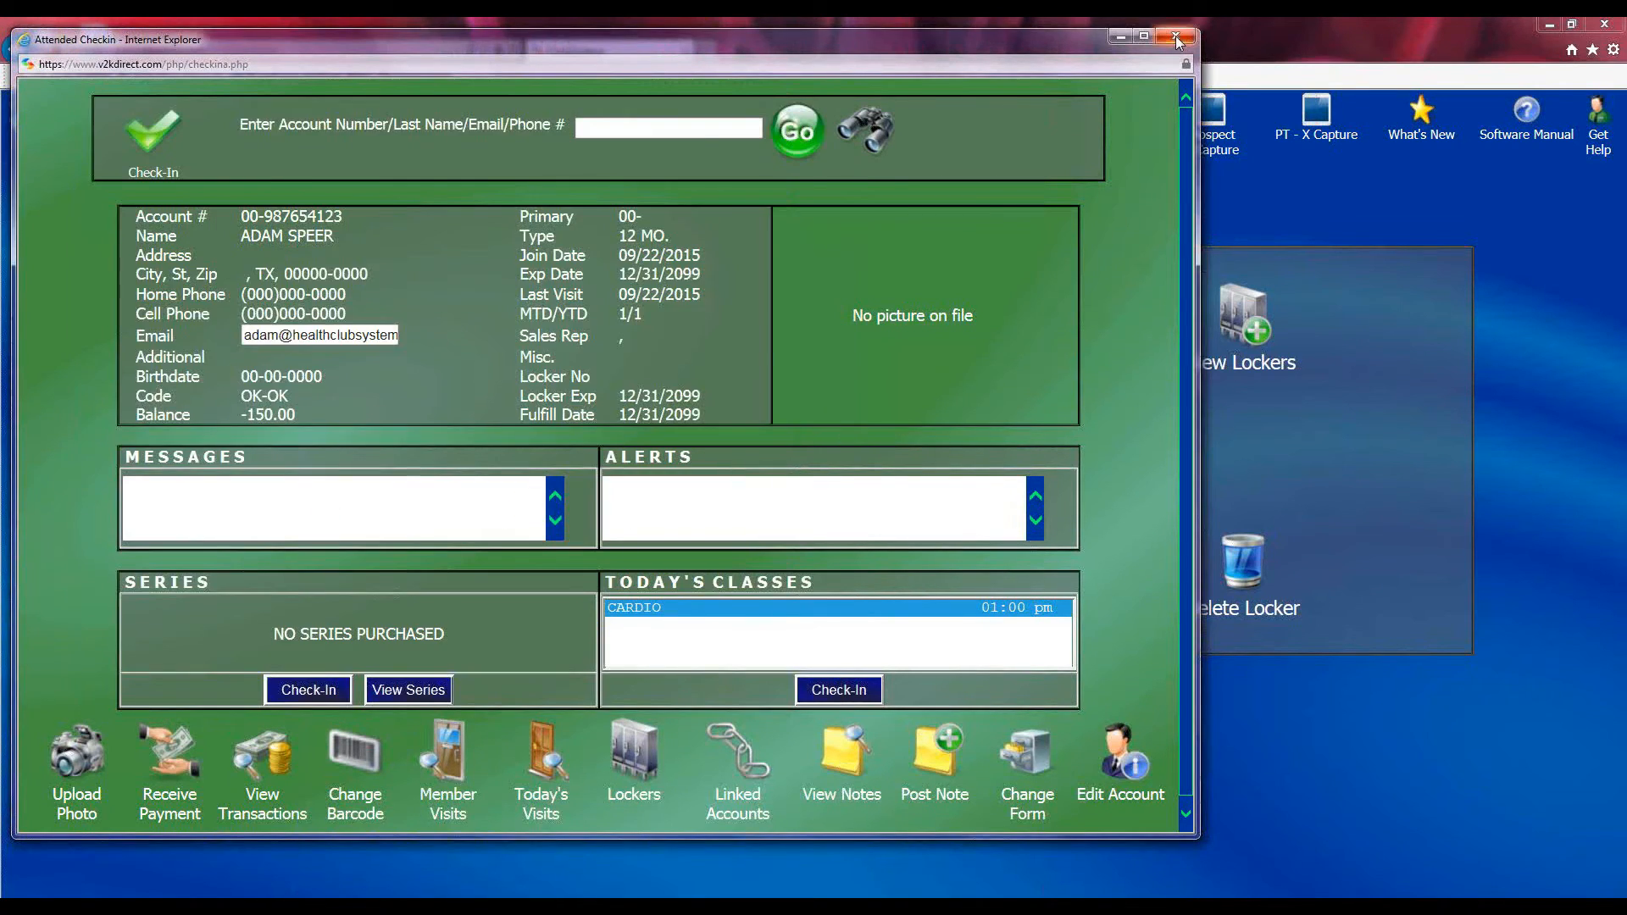
{"action": "left_click", "coordinate": [1175, 36]}
Return to System Setup, dismiss the antivirus notice, and open the Checkin Colors setup
{"action": "left_click", "coordinate": [905, 712]}
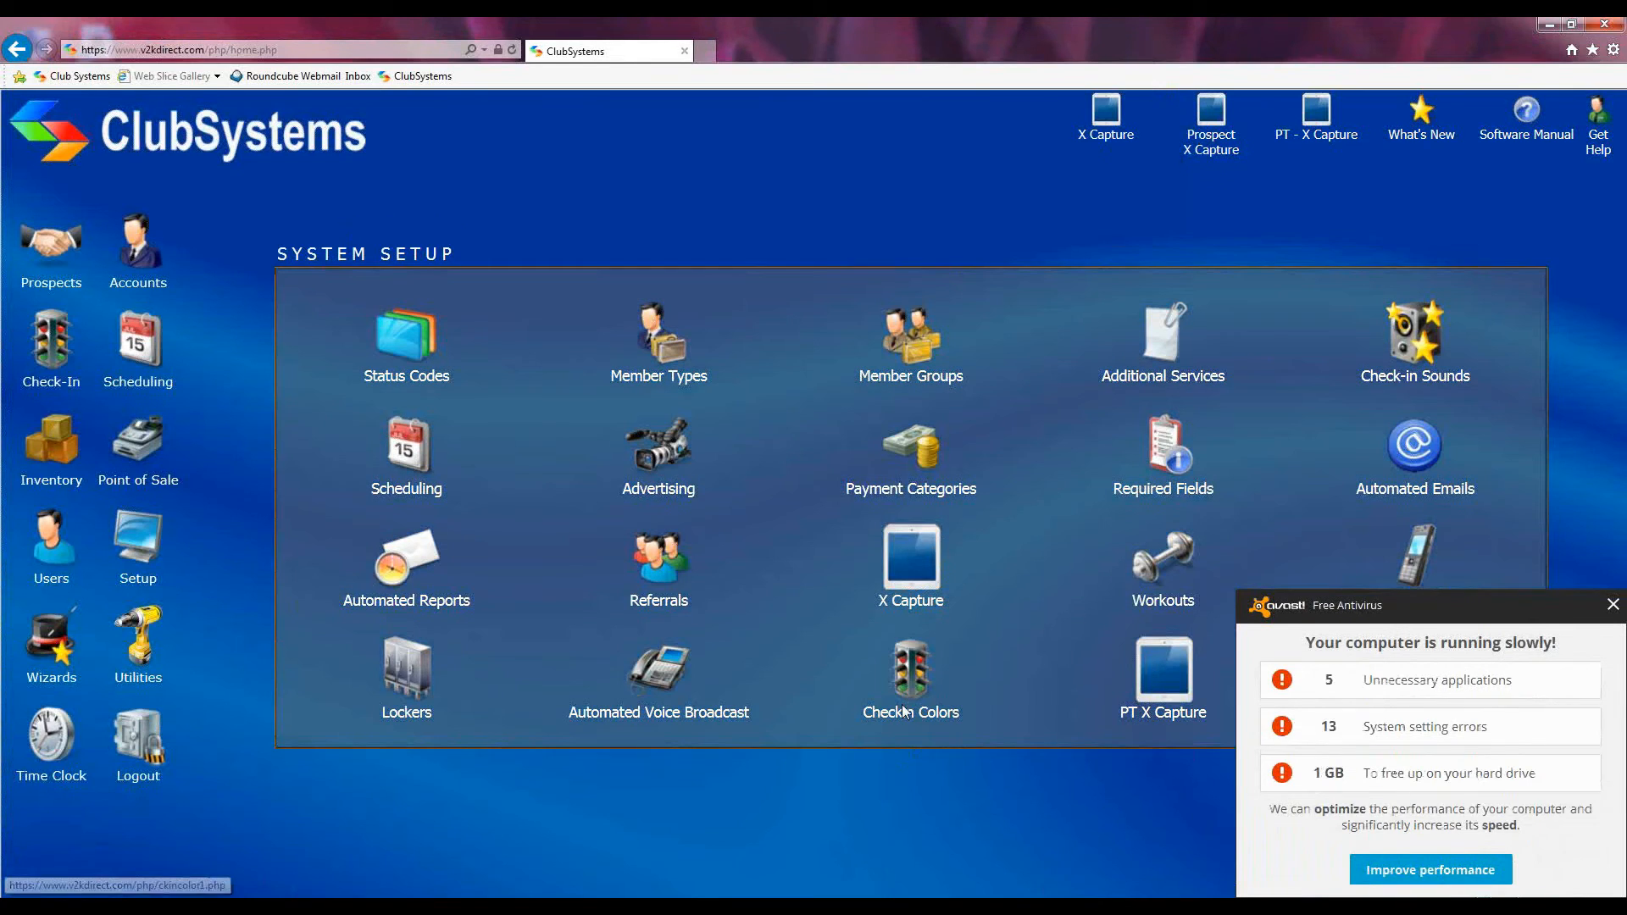
{"action": "left_click", "coordinate": [1613, 604]}
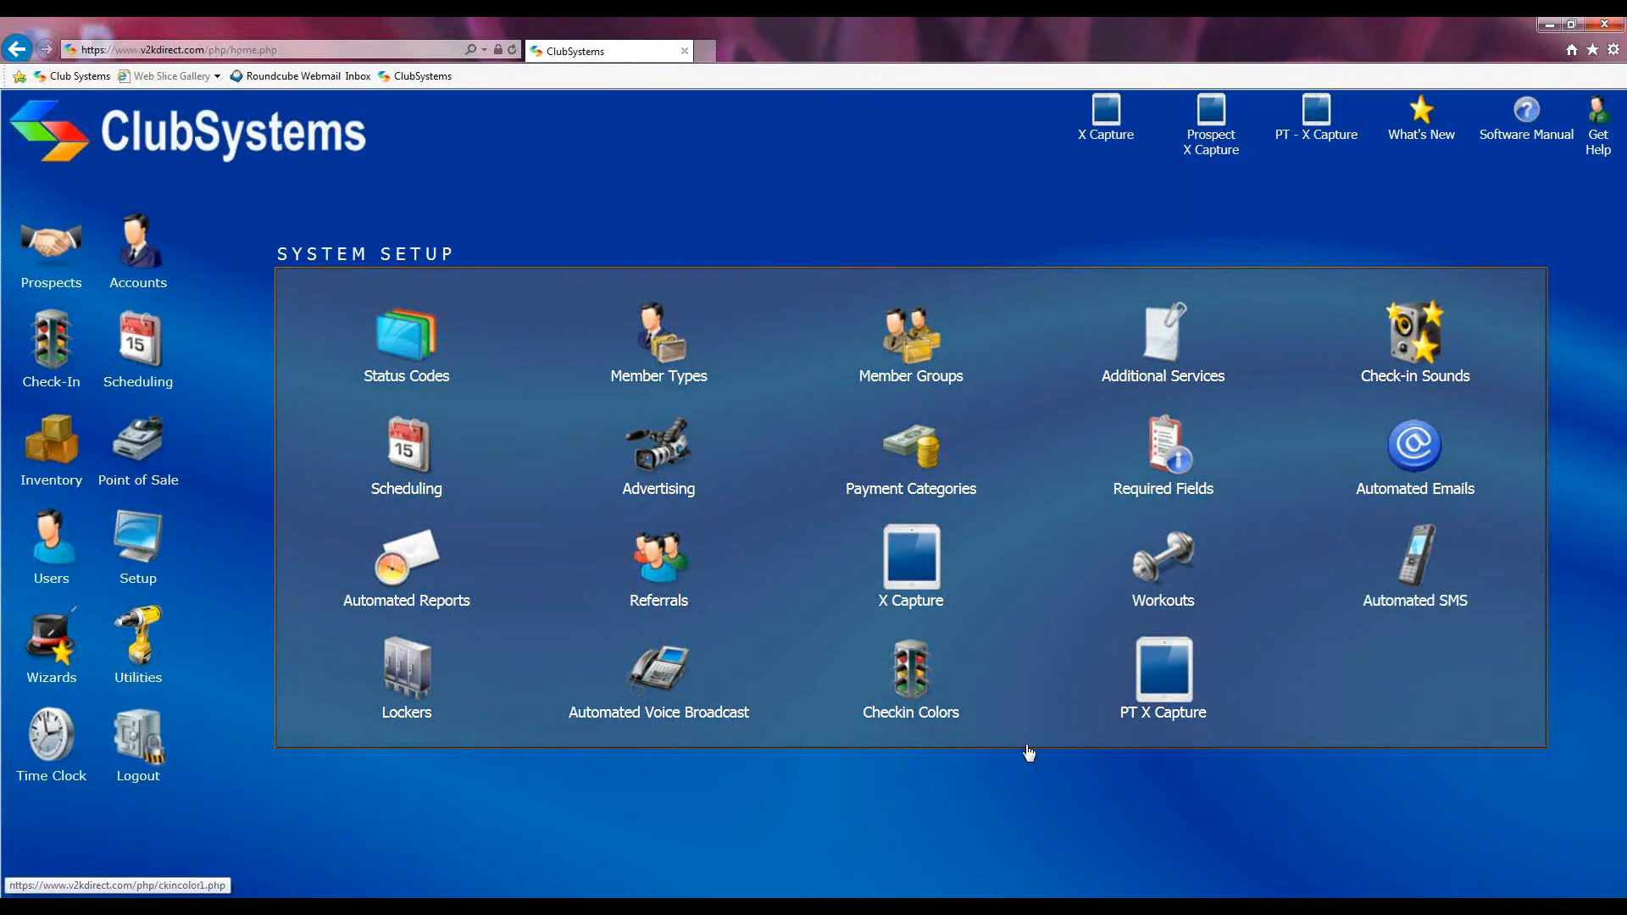
{"action": "left_click", "coordinate": [904, 683]}
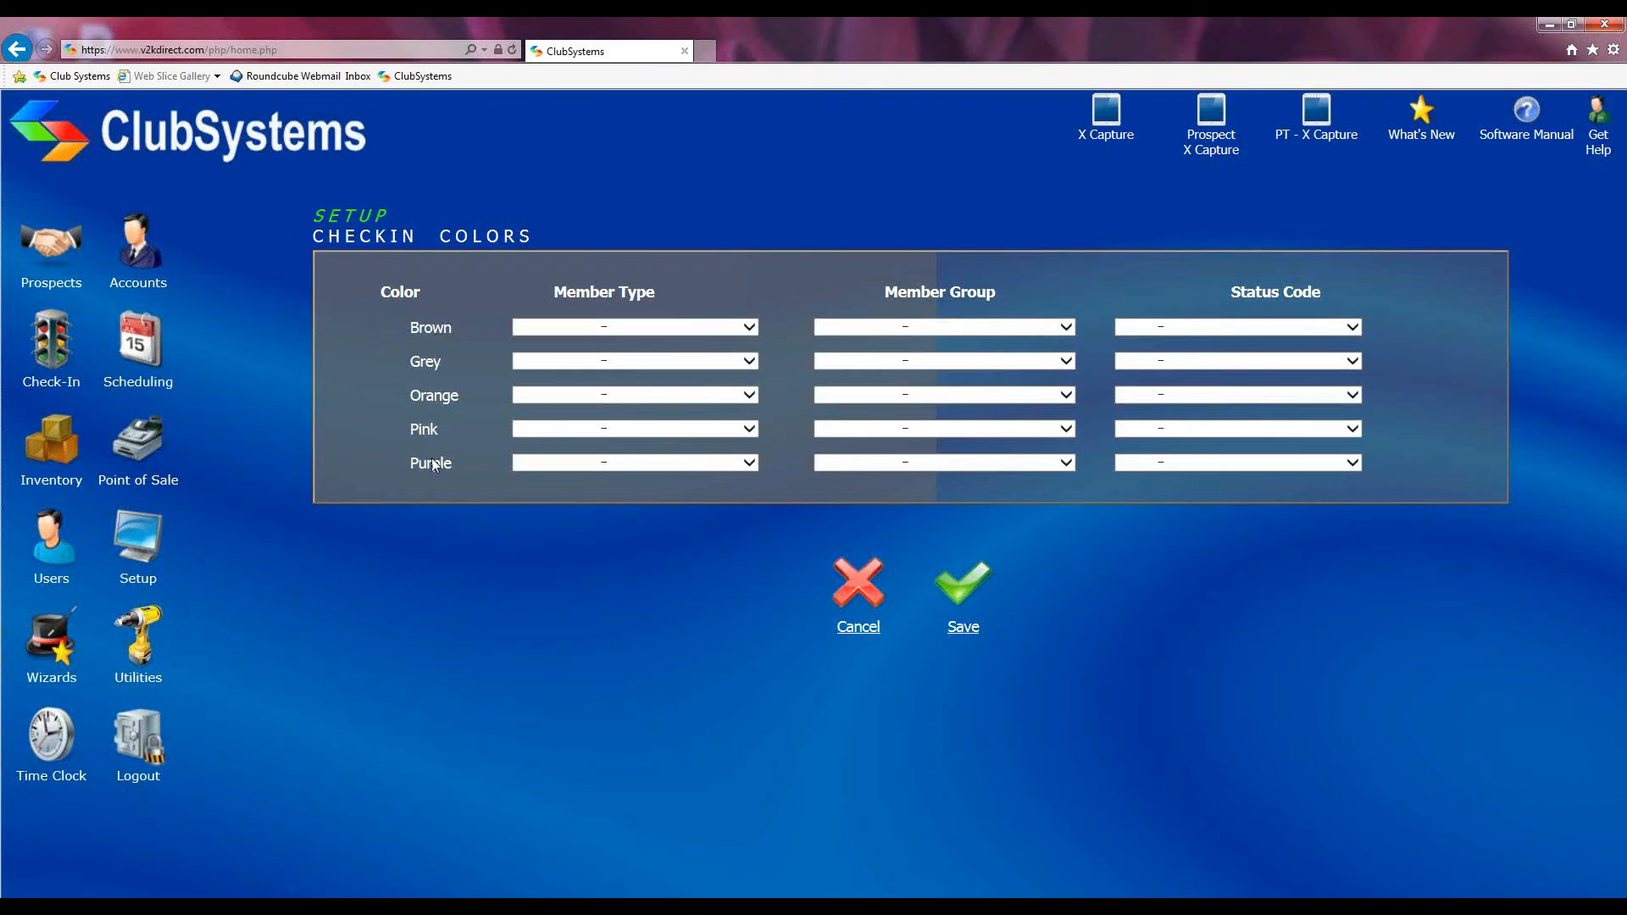
Assign the FAMILY - MTM FAMILY member type to Grey and the KAISER - KAISER EMPLOYEES member group to Pink
{"action": "left_click", "coordinate": [749, 363]}
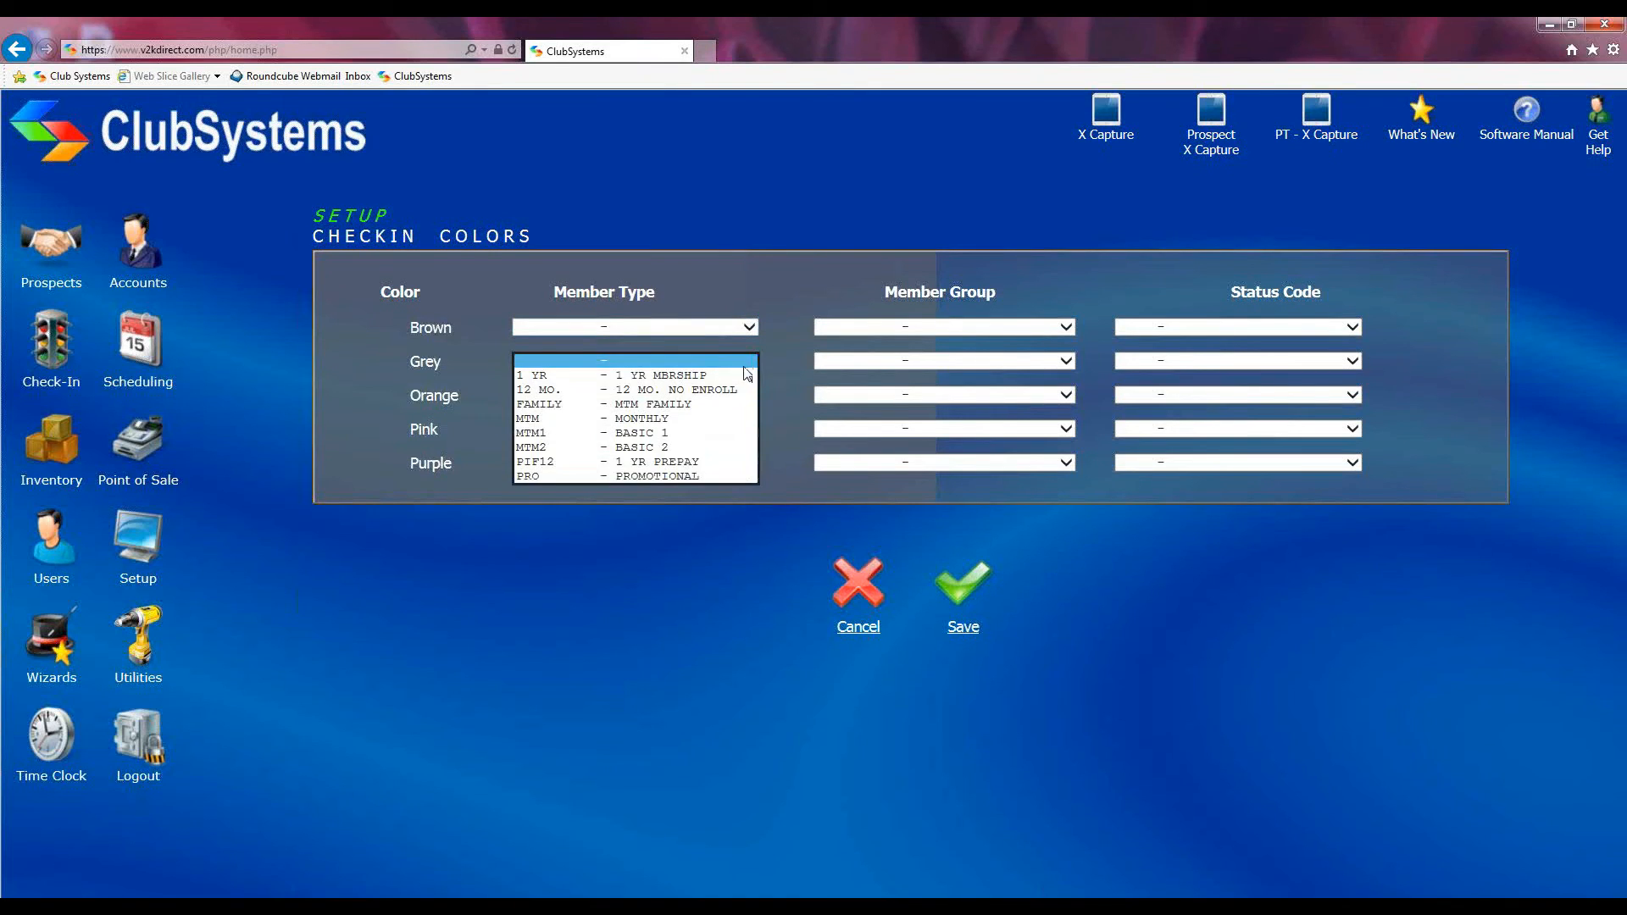
{"action": "left_click", "coordinate": [638, 405]}
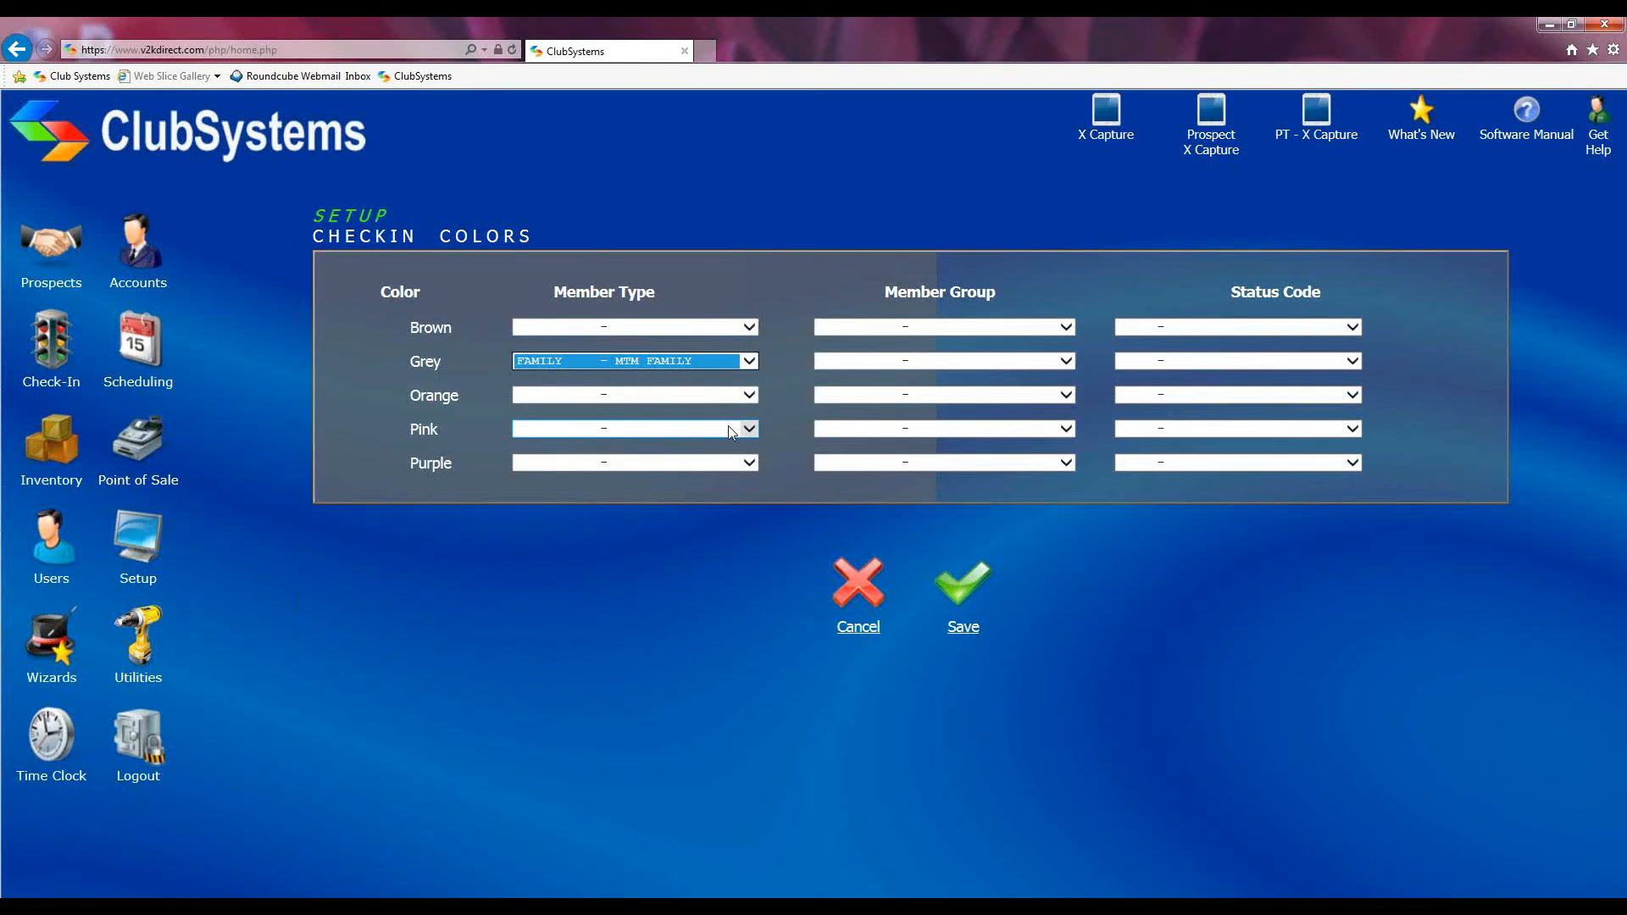
{"action": "left_click", "coordinate": [733, 365]}
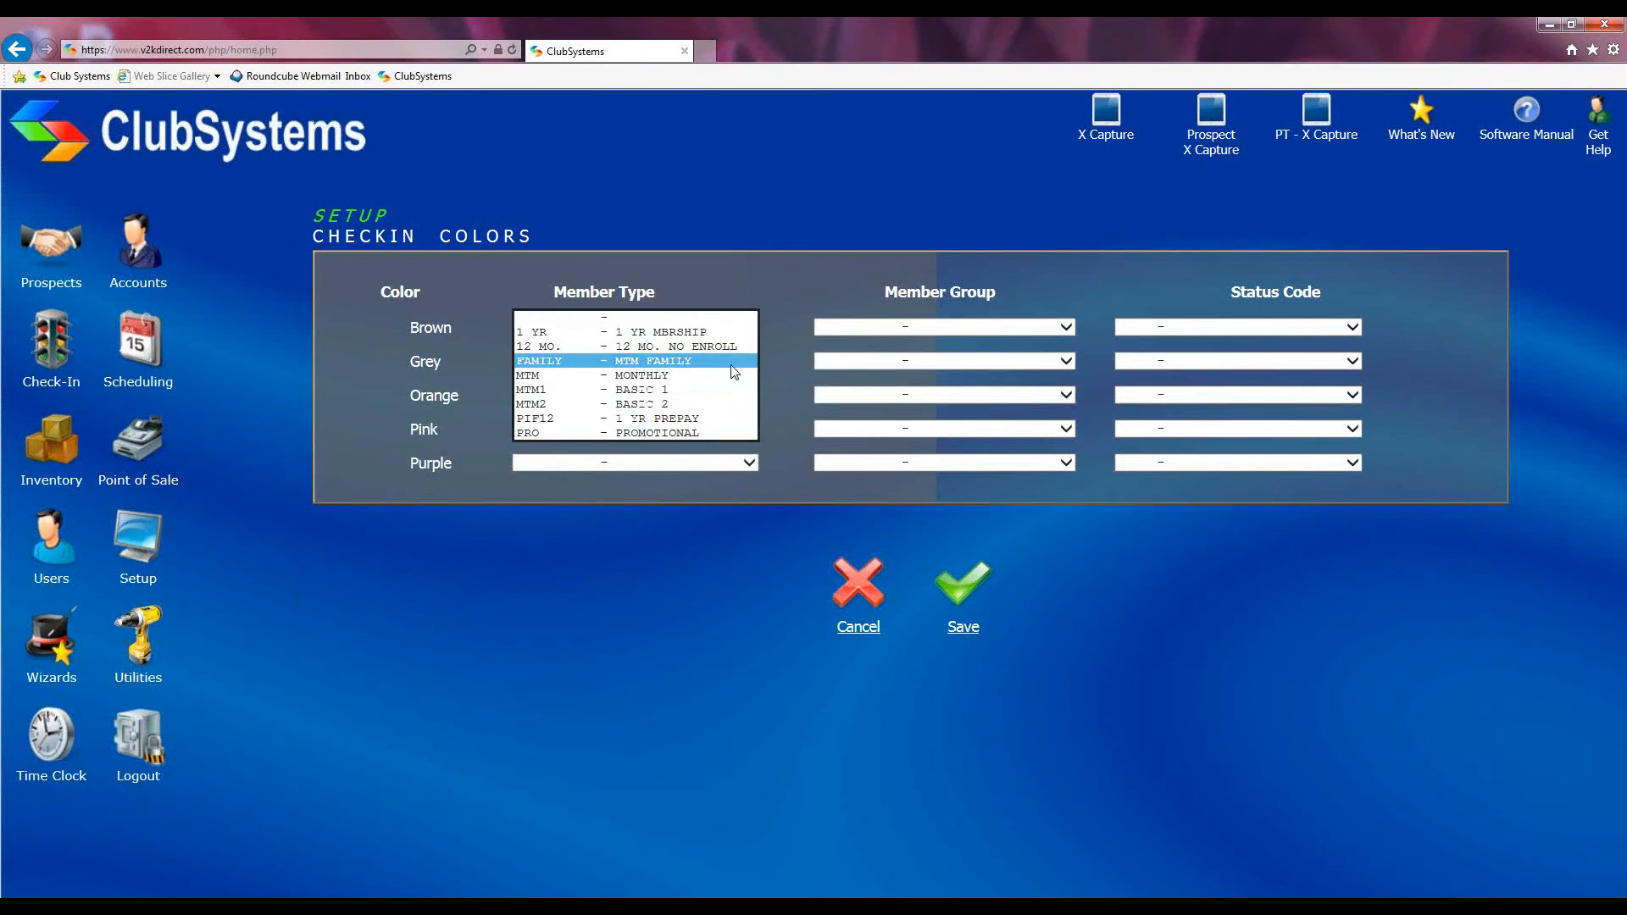
{"action": "left_click", "coordinate": [789, 334]}
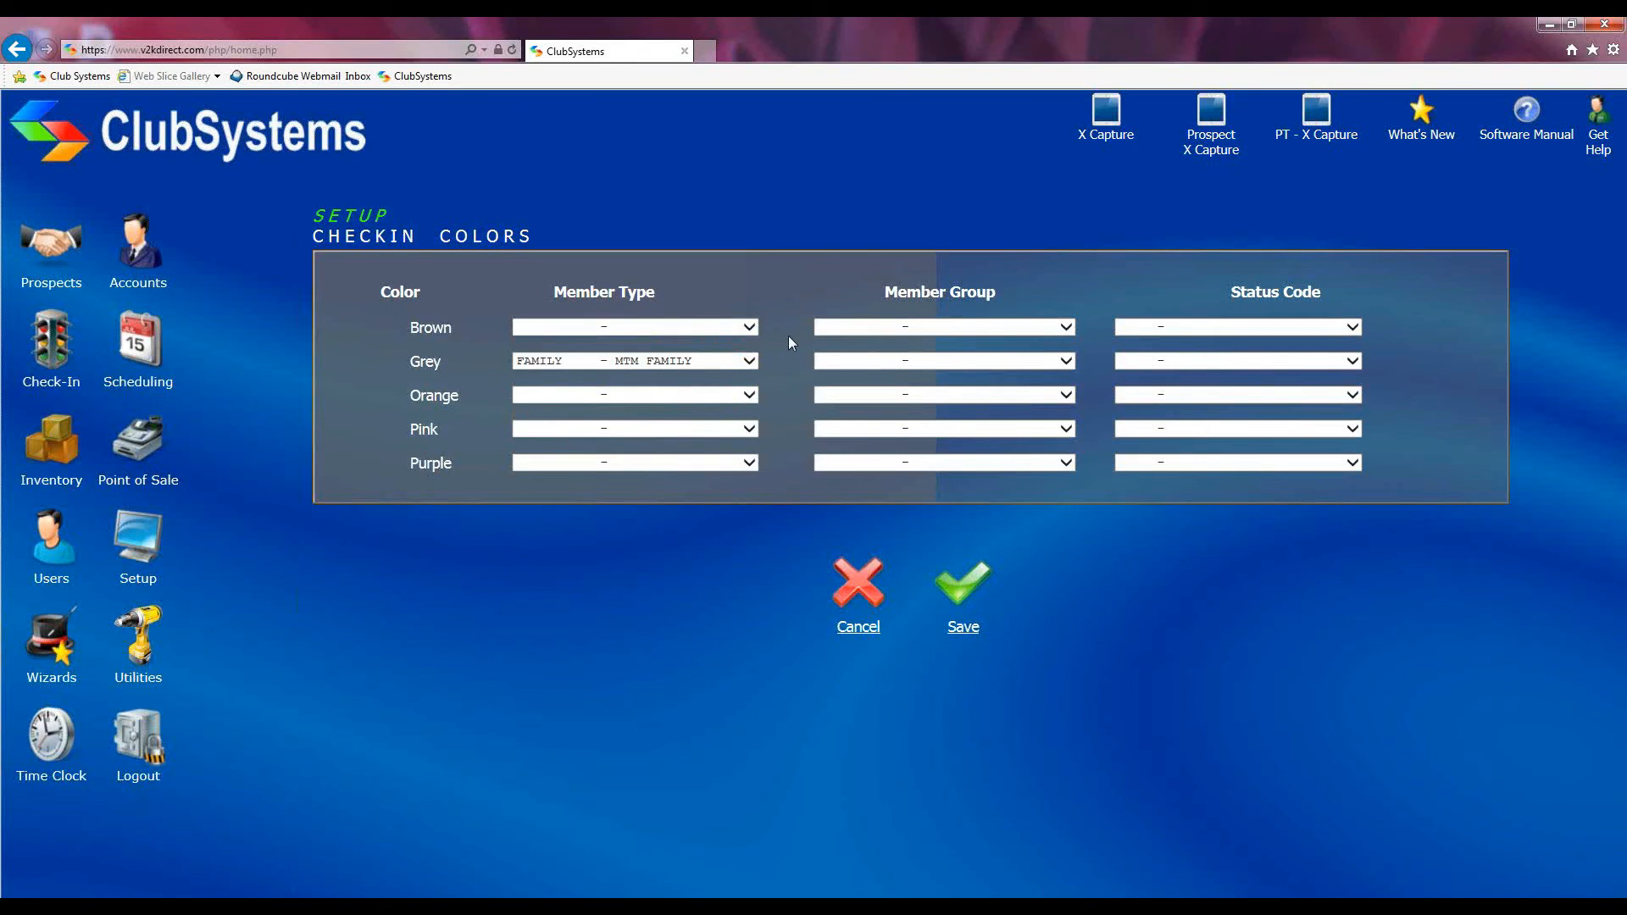
{"action": "left_click", "coordinate": [1066, 427]}
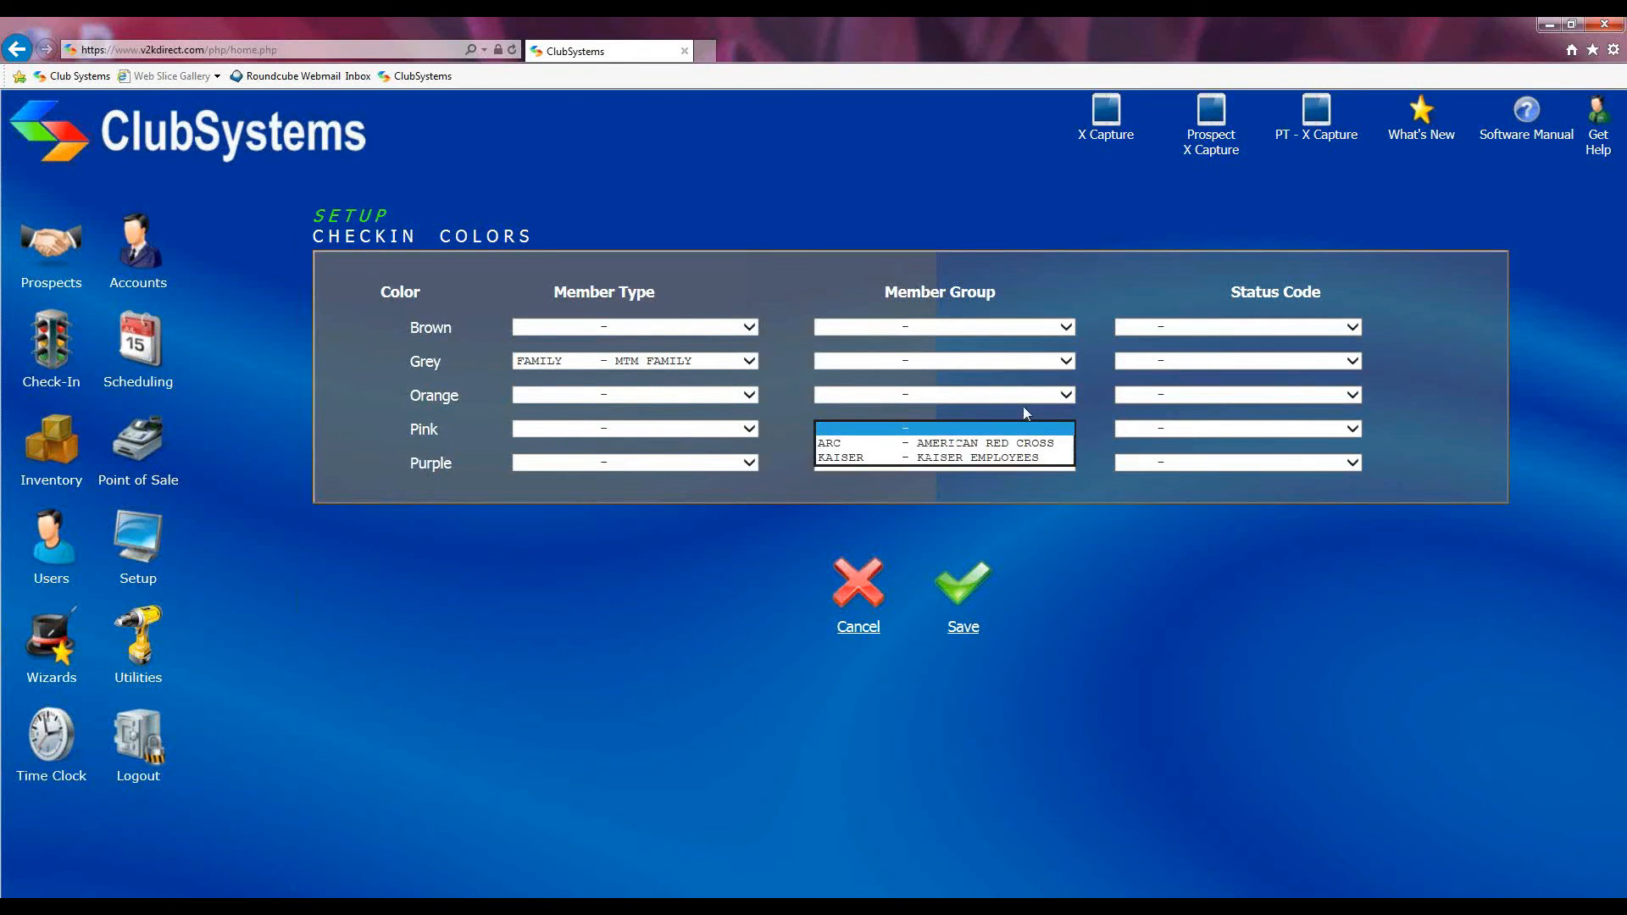
{"action": "left_click", "coordinate": [963, 455]}
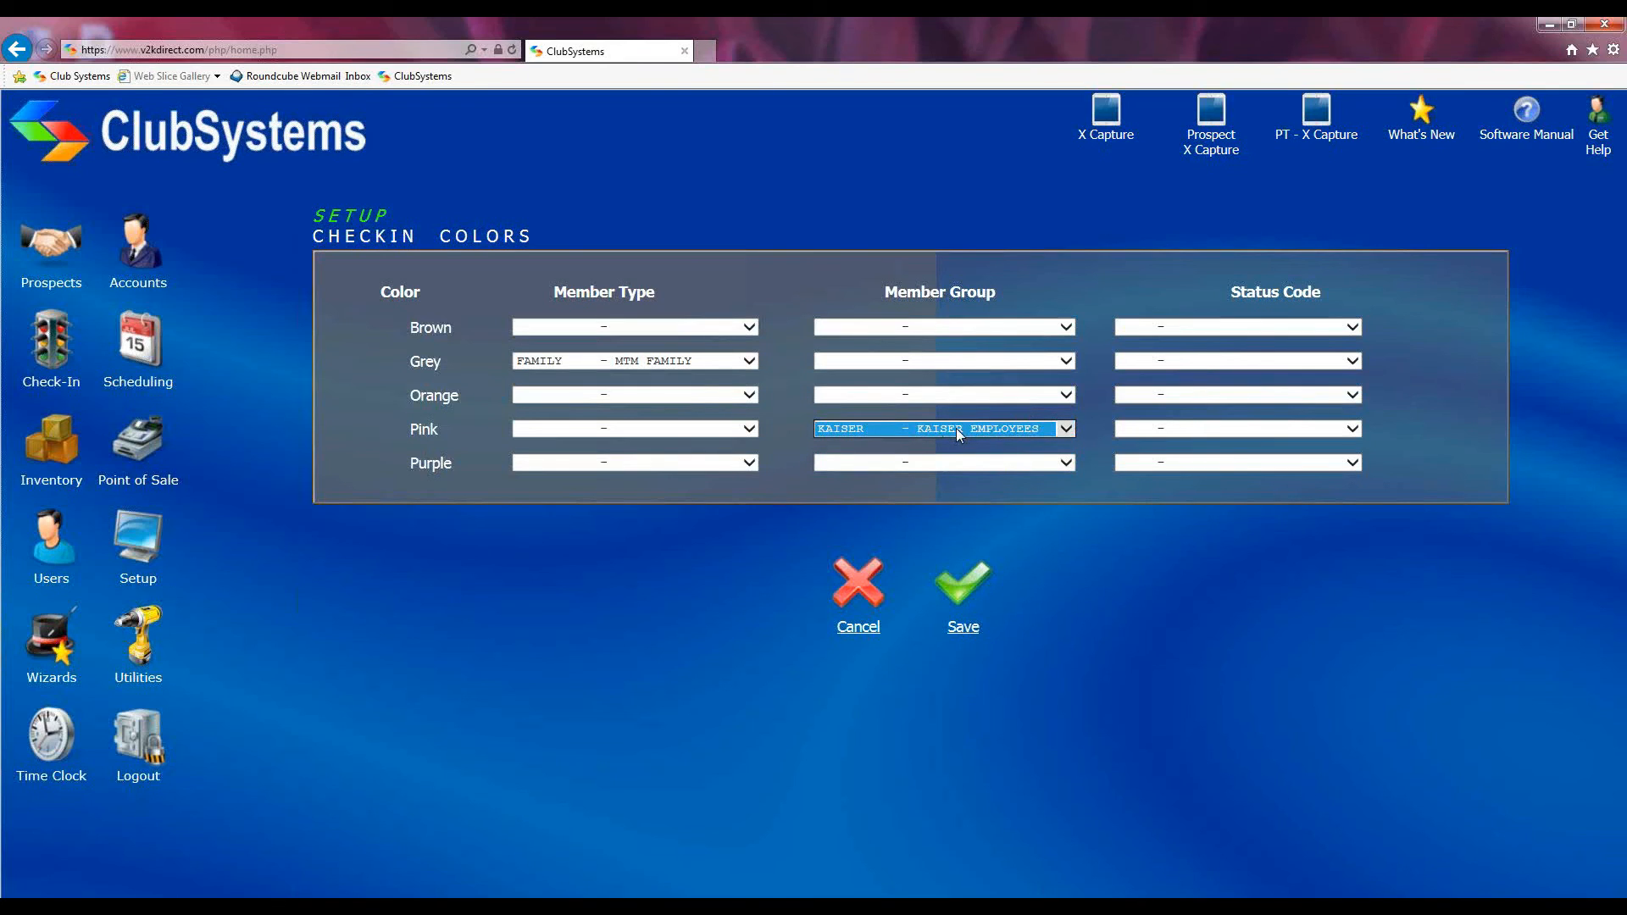
Try the status codes NB - NEED UPDATE TO BILLING and FZ - FREEZE for Brown, and cancel the check-in color changes
{"action": "left_click", "coordinate": [1351, 328]}
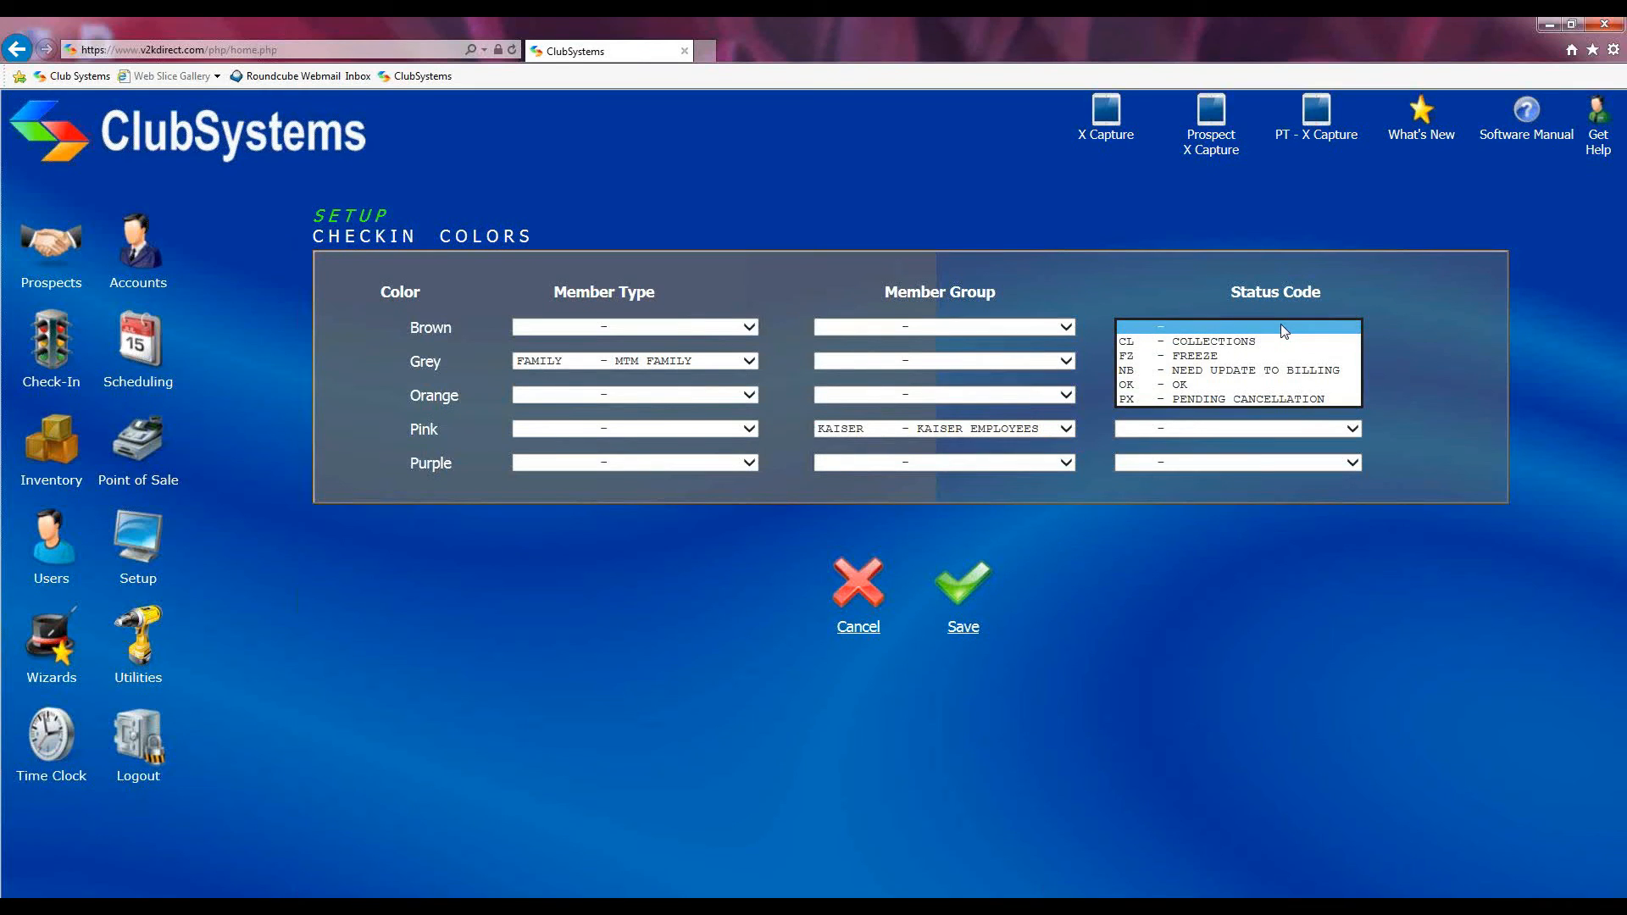
{"action": "left_click", "coordinate": [1259, 371]}
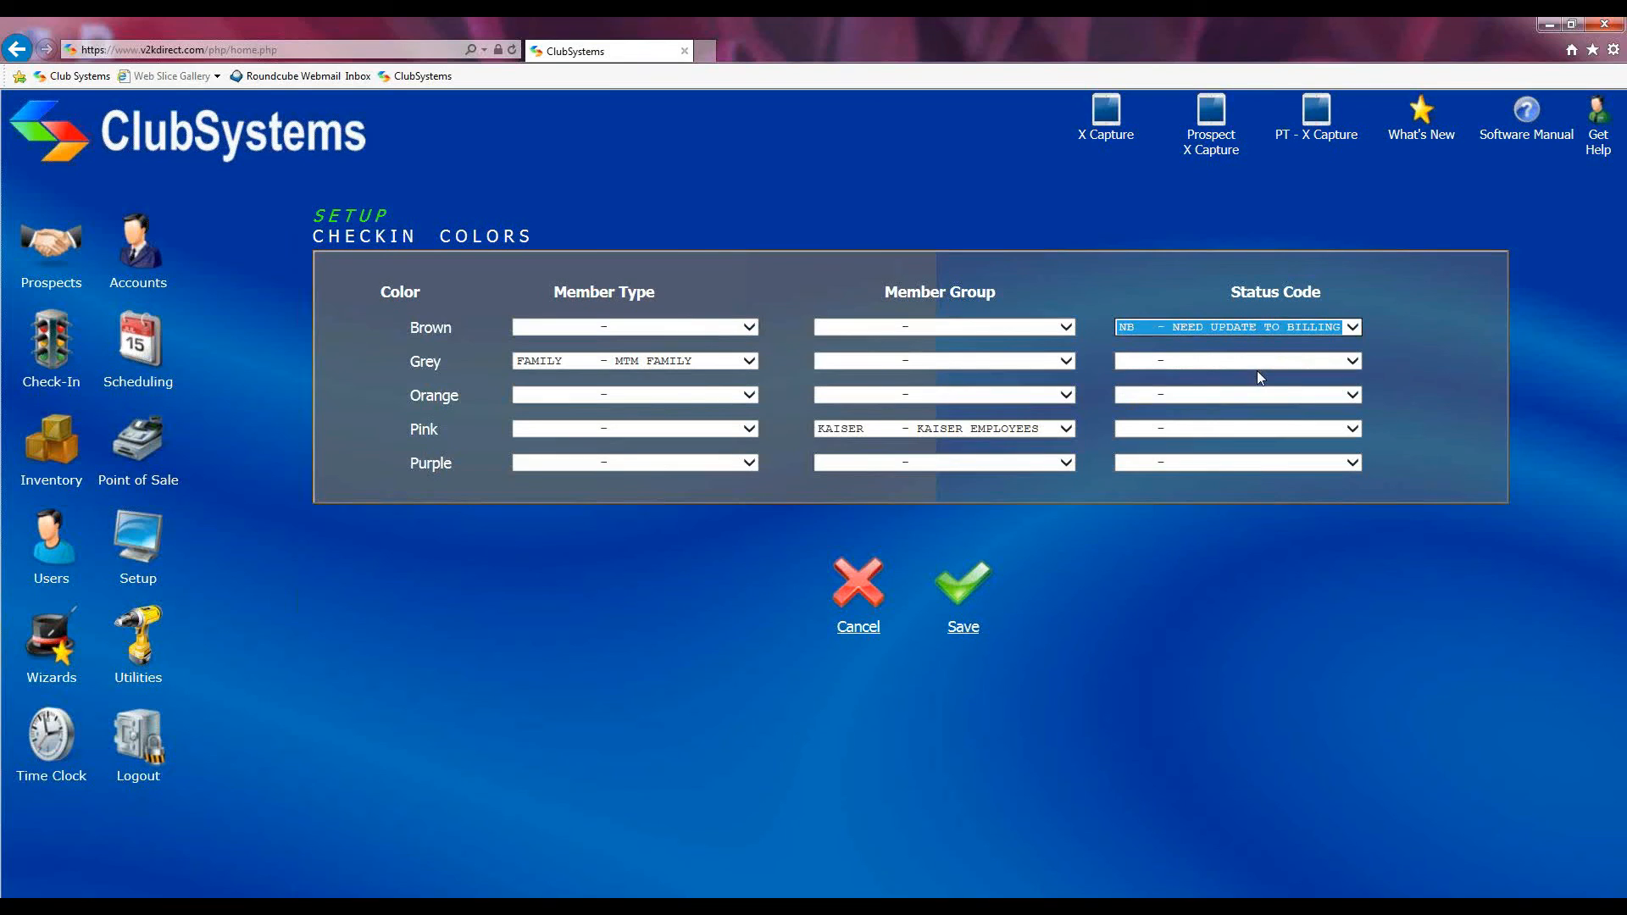
{"action": "left_click", "coordinate": [1355, 328]}
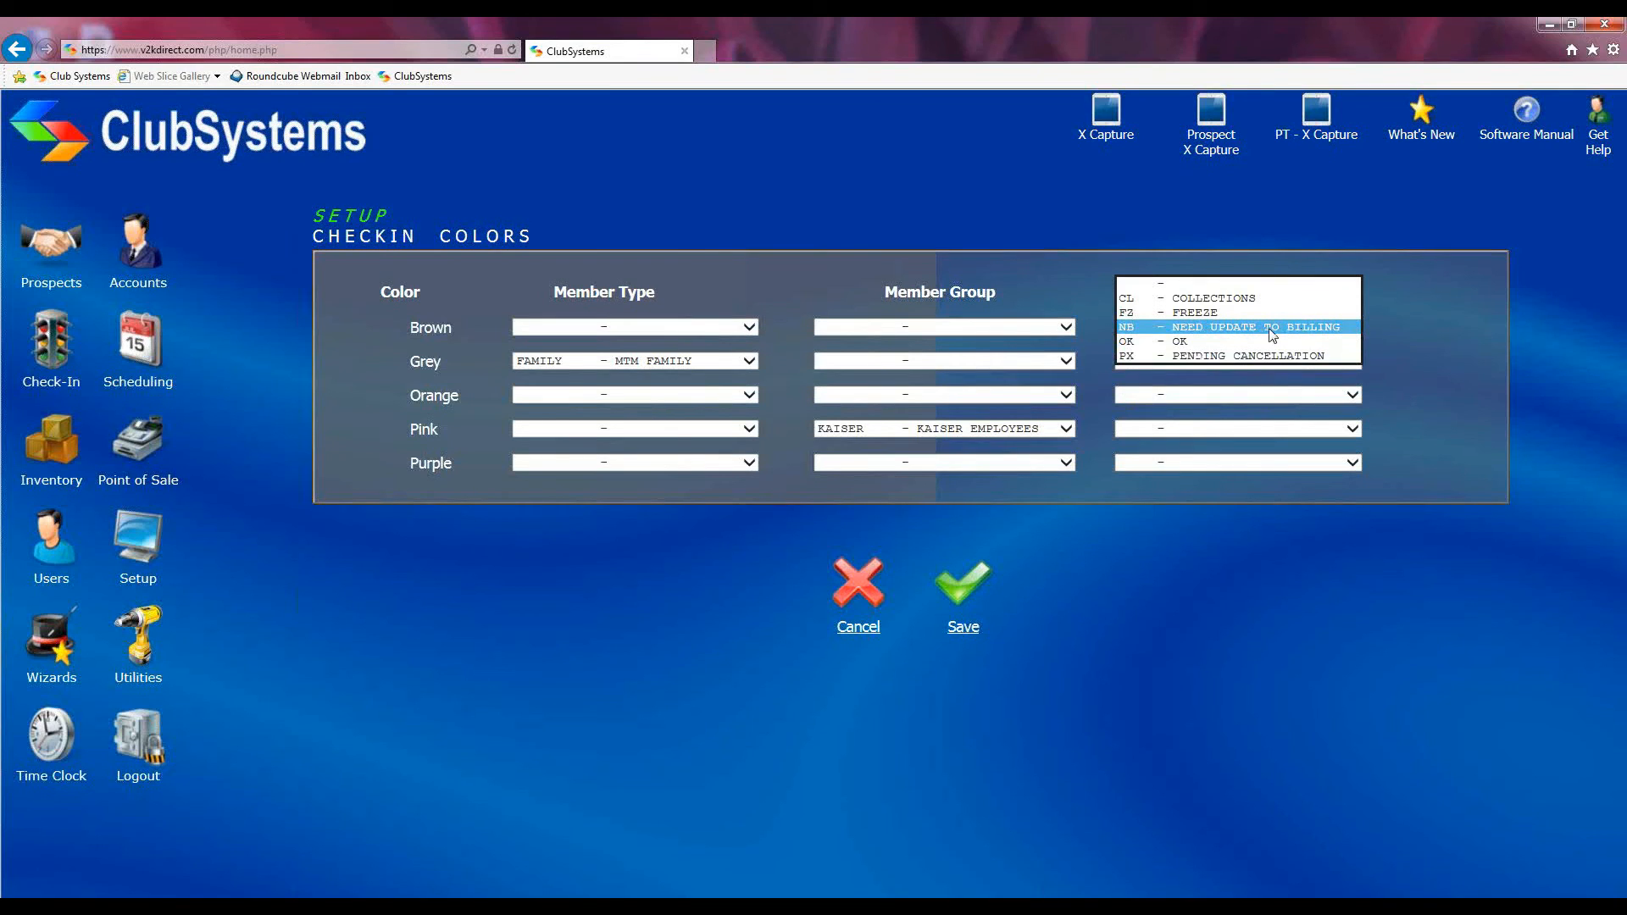
{"action": "left_click", "coordinate": [1232, 312]}
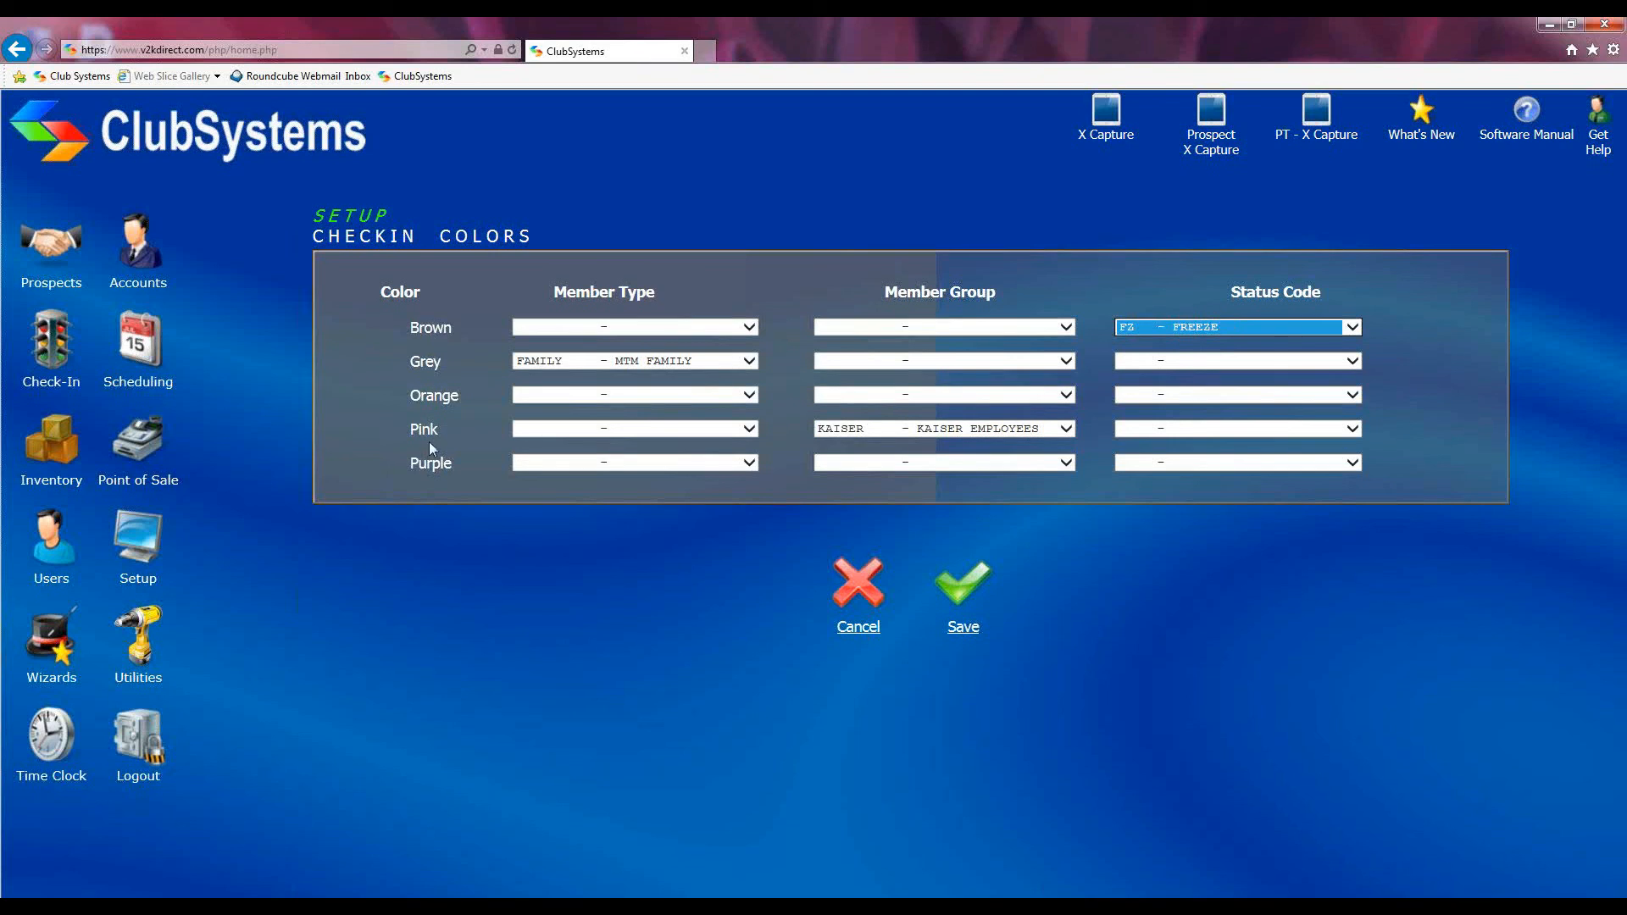
{"action": "left_click", "coordinate": [856, 580]}
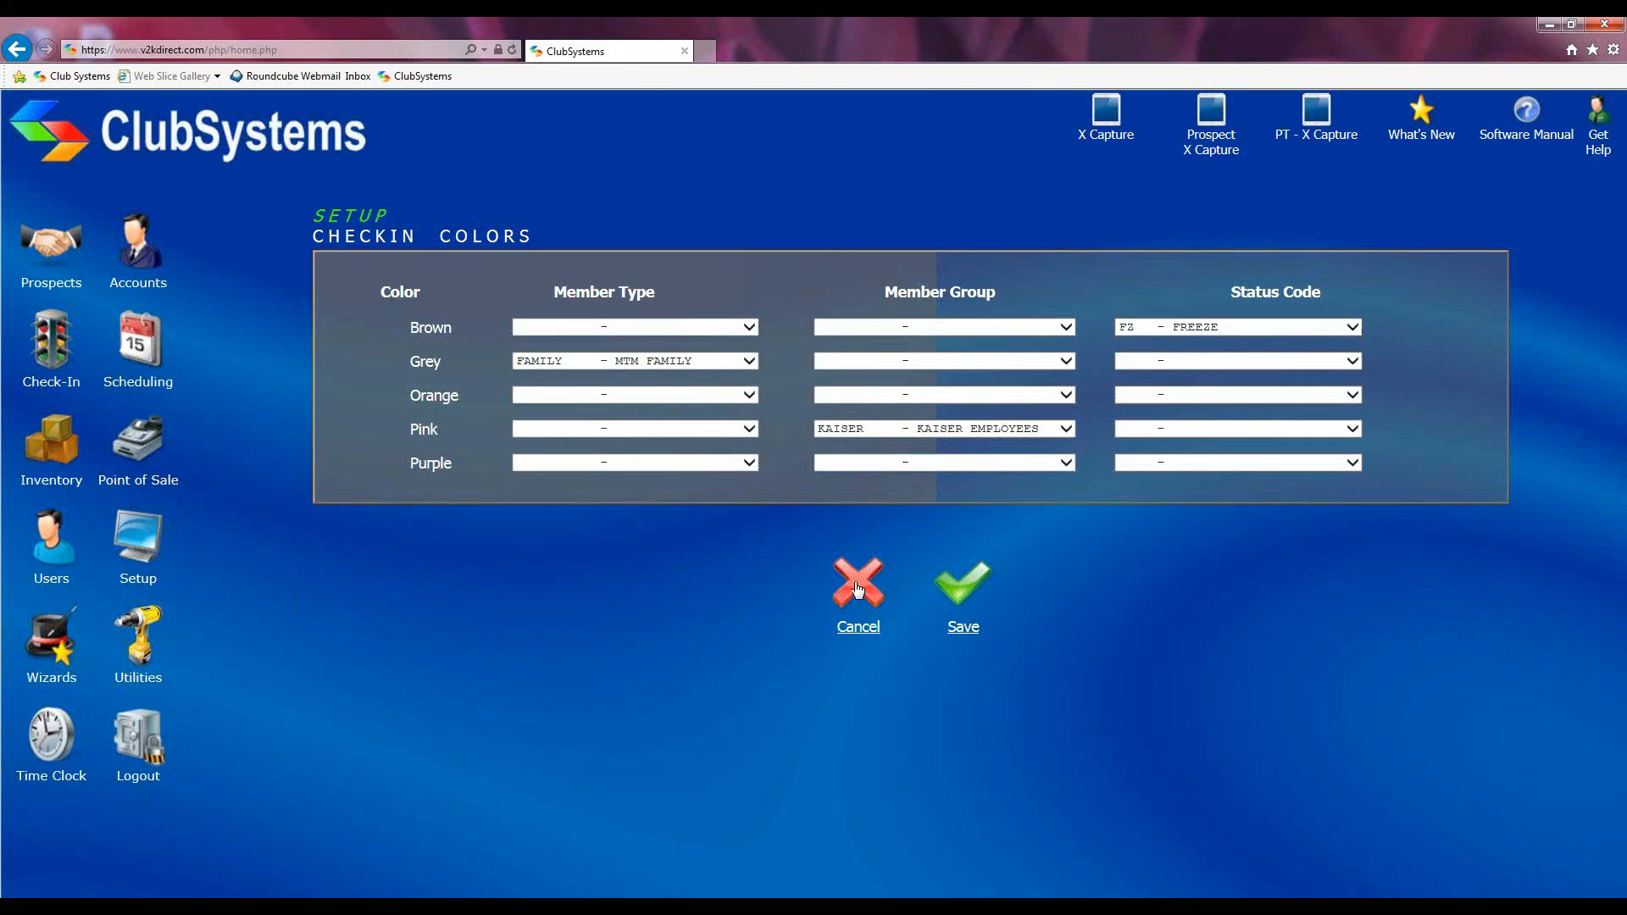